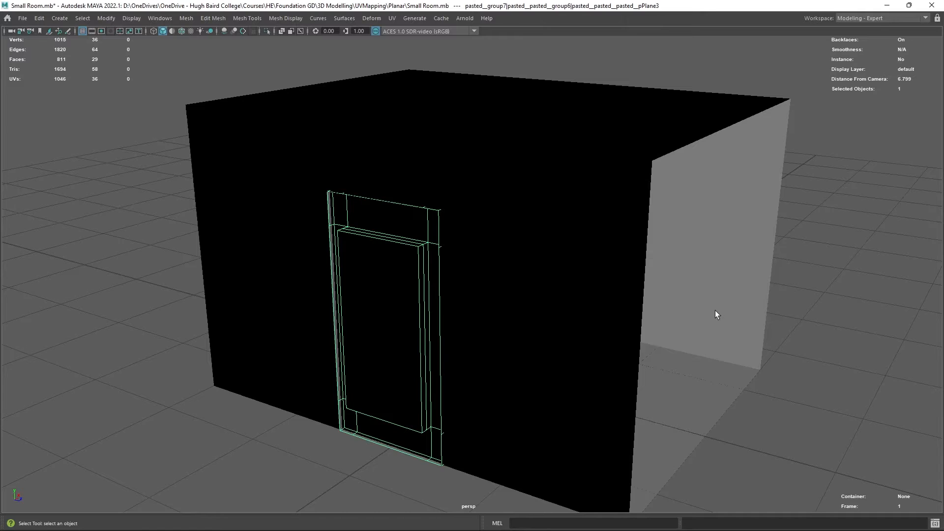
- Switch the room's floor plane from face selection to object selection
left_click_drag(715, 311, 668, 311, "alt")
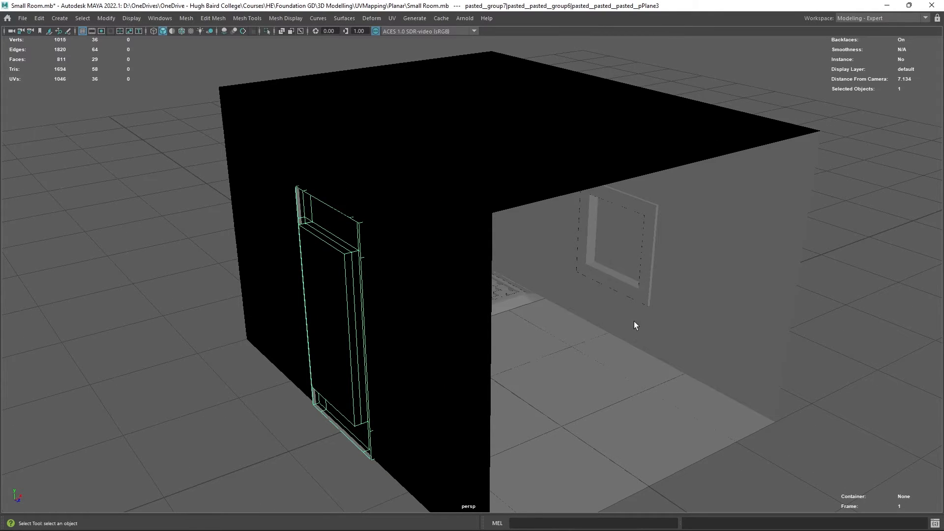
left_click_drag(634, 321, 571, 310, "alt")
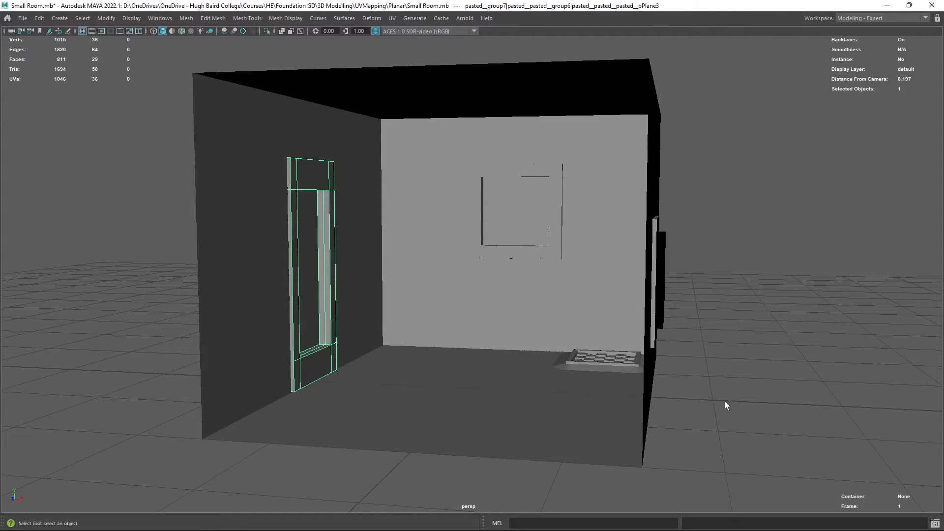
left_click_drag(630, 347, 633, 347, "alt")
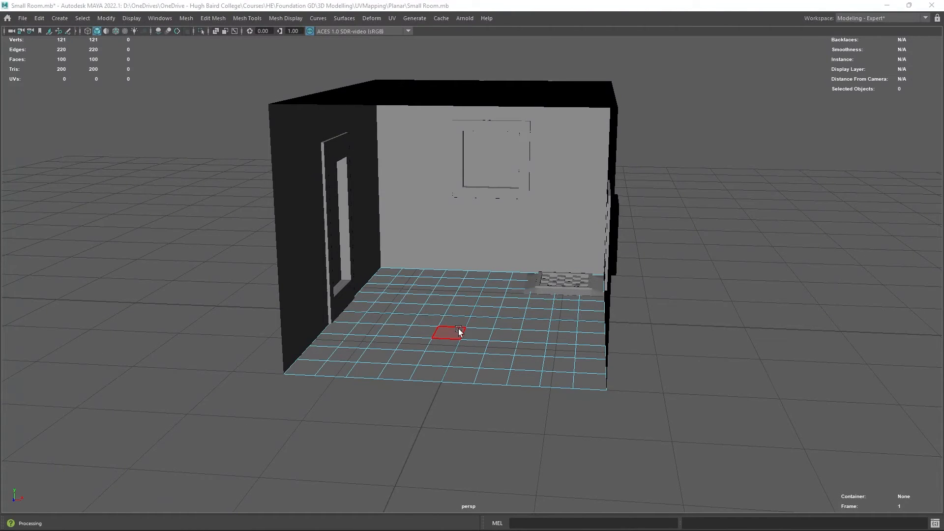
right_click_drag(458, 332, 514, 238)
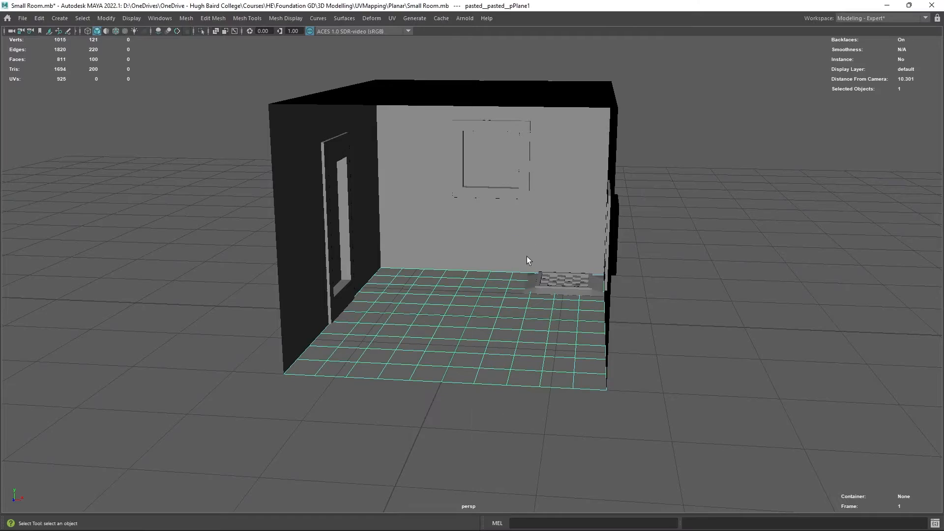
mouse_move(527, 256)
left_mouse_down("alt")
mouse_move(538, 217)
mouse_move(442, 246)
mouse_move(427, 297)
mouse_move(479, 319)
mouse_move(523, 217)
mouse_move(510, 247)
mouse_move(531, 257)
mouse_move(515, 259)
left_mouse_up("alt")
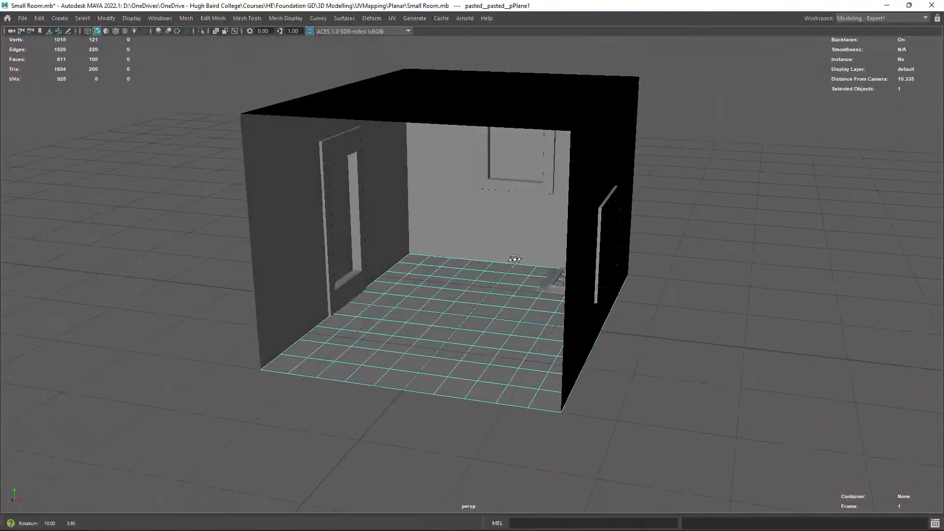
mouse_move(445, 289)
left_mouse_down("alt")
mouse_move(457, 278)
mouse_move(449, 276)
left_mouse_up("alt")
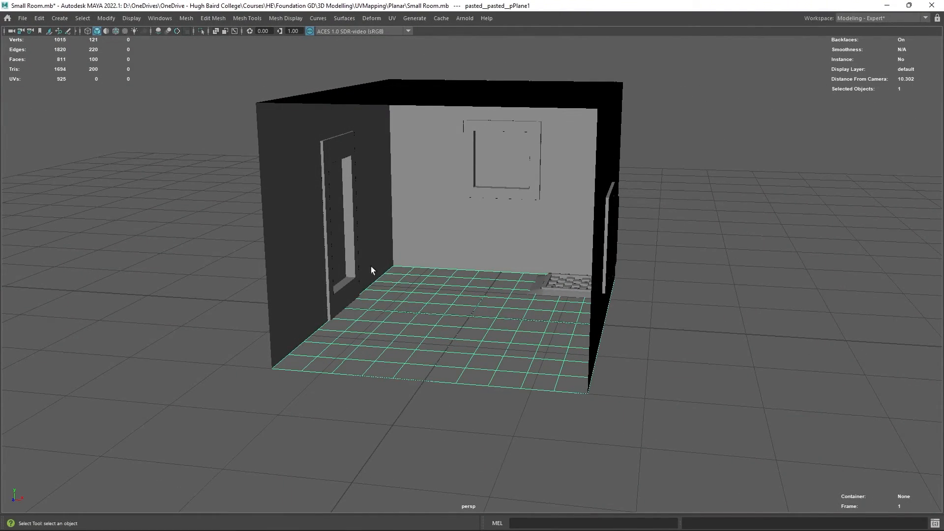
- Hide the left wall, the door in it, the back wall and the ceiling
left_click(308, 264)
key("Delete")
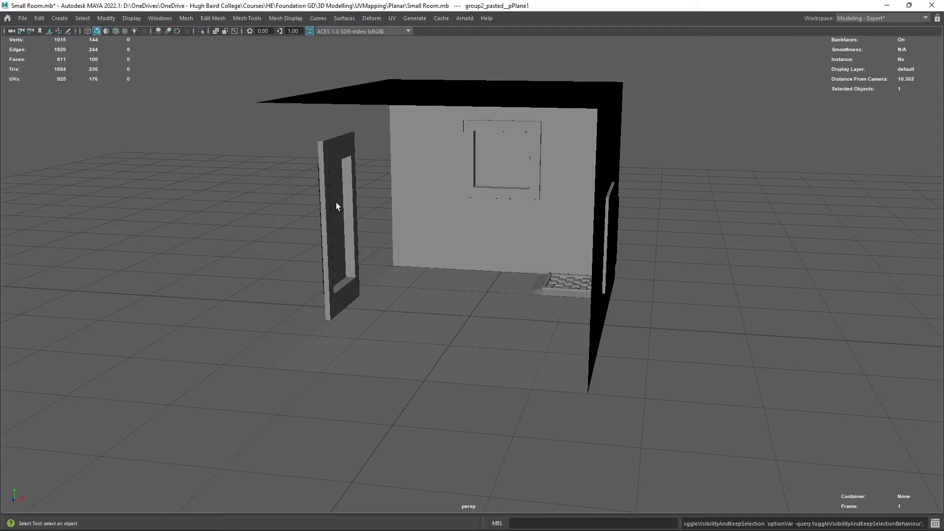
left_click(333, 202)
key("Delete")
left_click(444, 111)
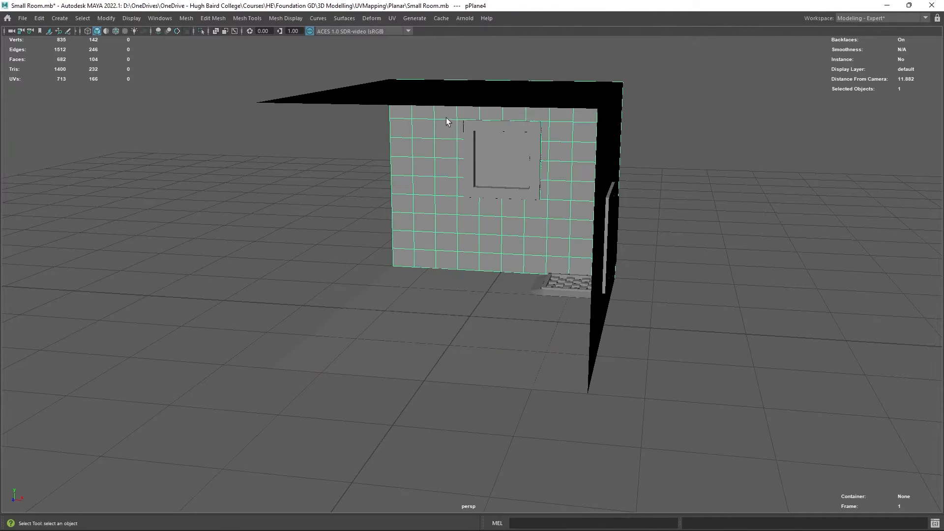
key("h")
left_click(453, 96)
key("h")
- Hide the back wall's window, the remaining side wall with its door, and the floor grate
left_click(501, 164)
key("h")
left_click(604, 159)
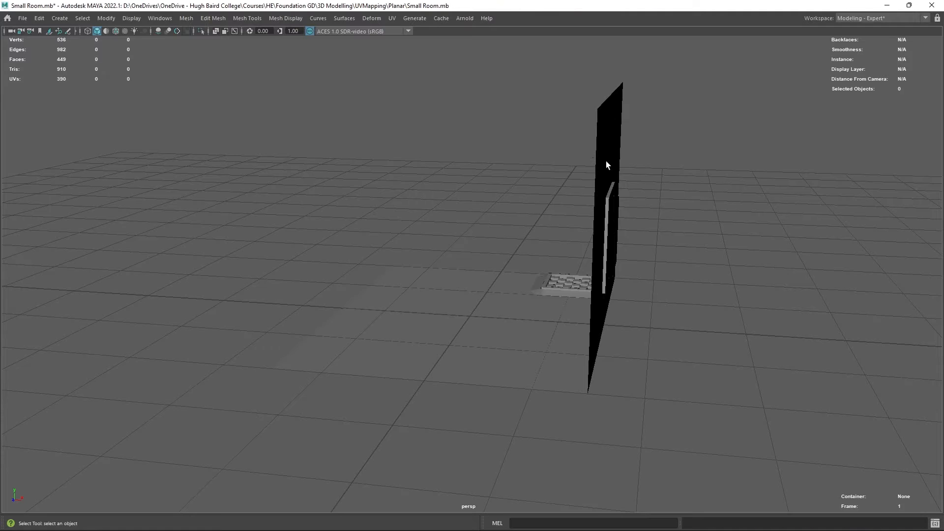
key("h")
left_click(610, 217)
key("h")
left_click(564, 280)
key("h")
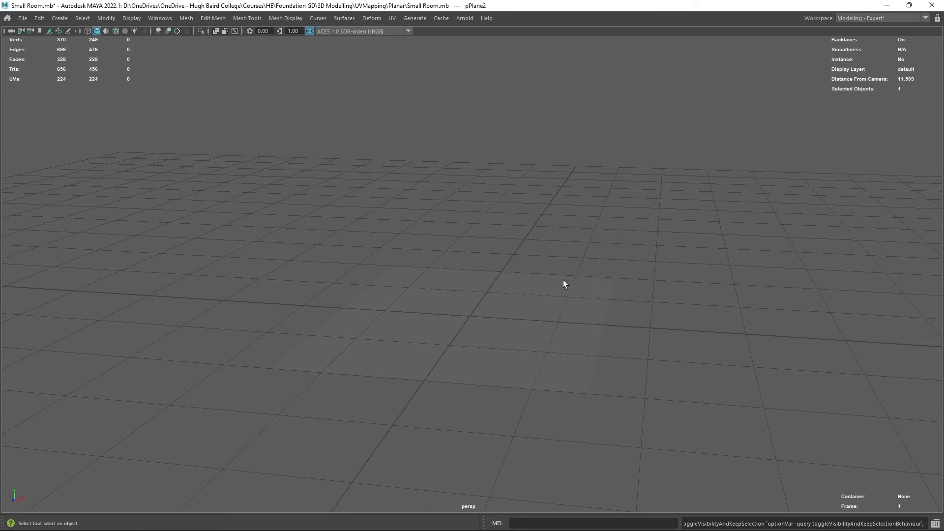
- Select the floor plane and switch to the UV Editing workspace
left_click_drag(502, 227, 490, 248, "alt")
left_click(476, 383)
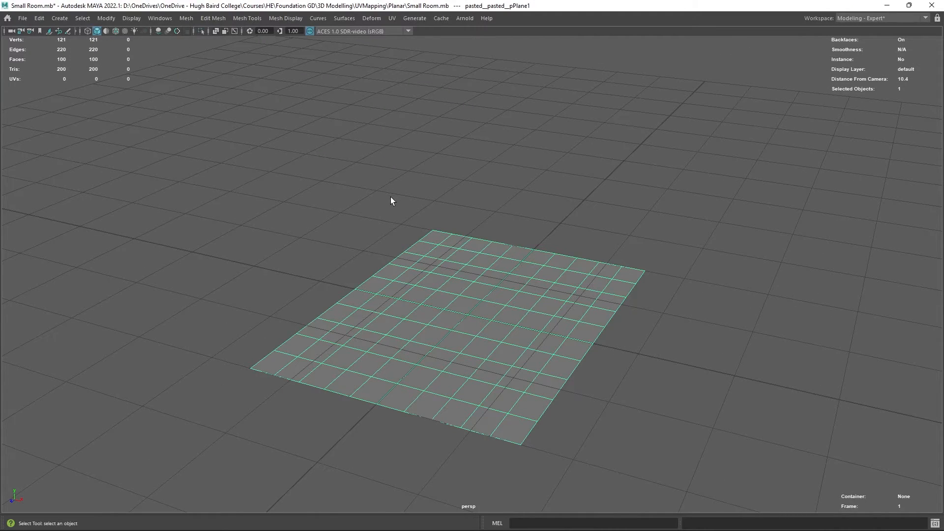
left_click(166, 21)
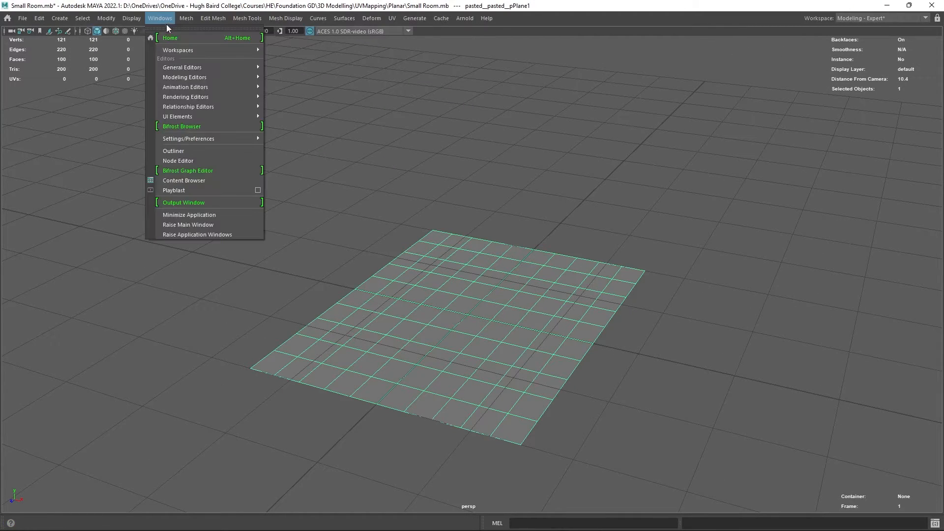
mouse_move(192, 49)
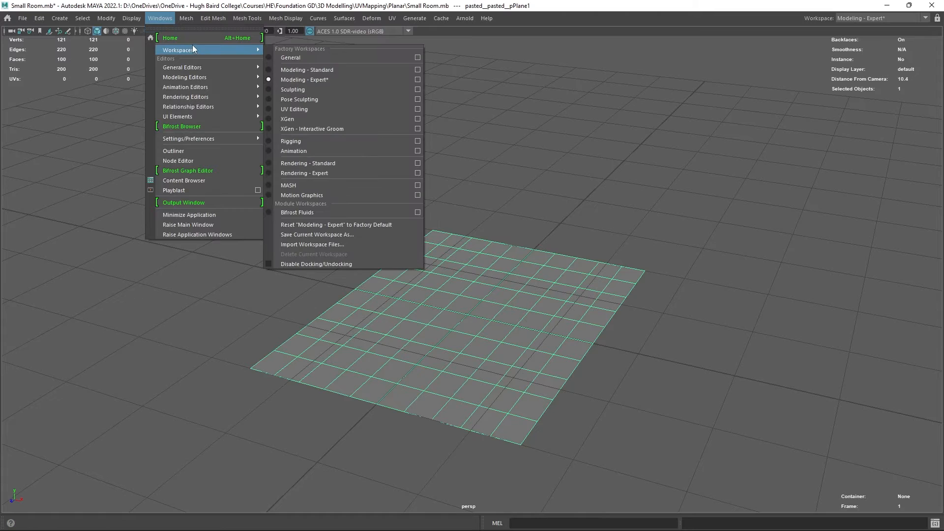
left_click(306, 107)
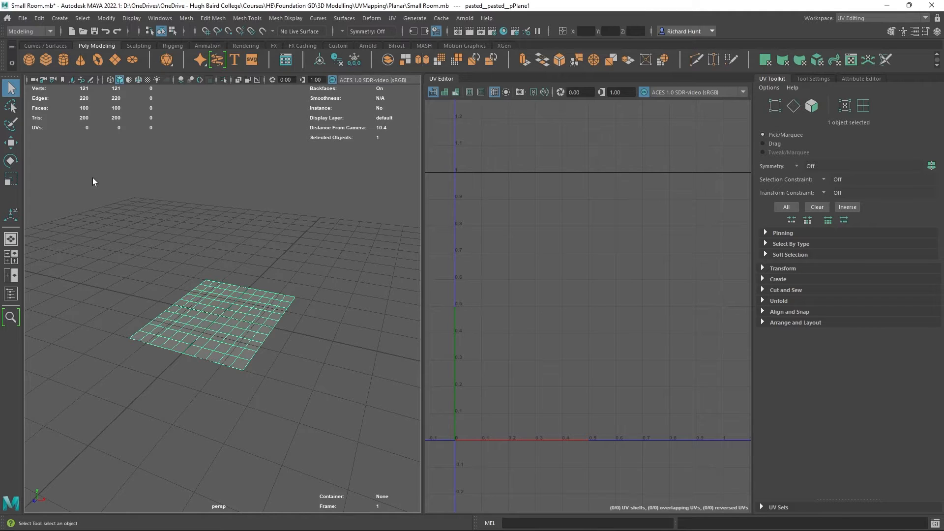
- Create UVs for the floor plane with a planar projection and return the plane to object selection
right_click_drag(524, 299, 611, 412)
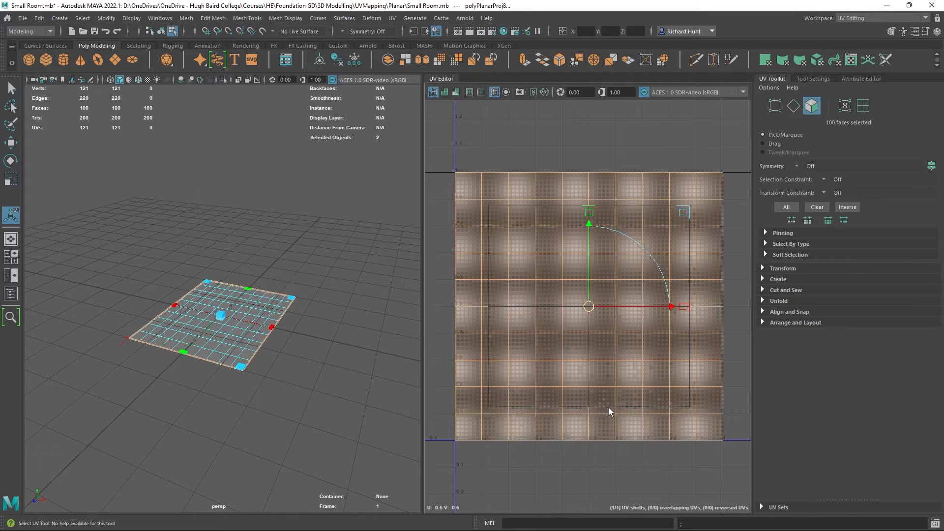
left_click(279, 320)
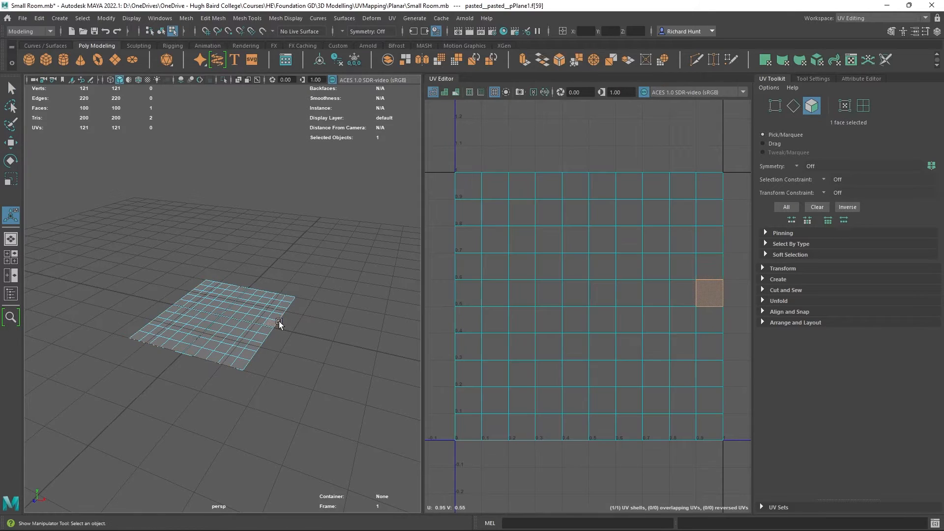
right_click_drag(240, 250, 279, 237)
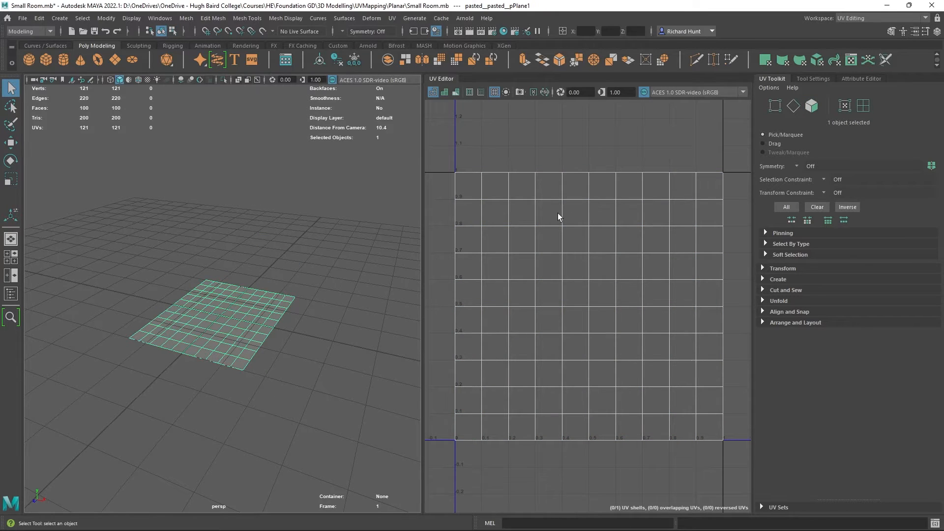
middle_click_drag(190, 238, 191, 270, "alt")
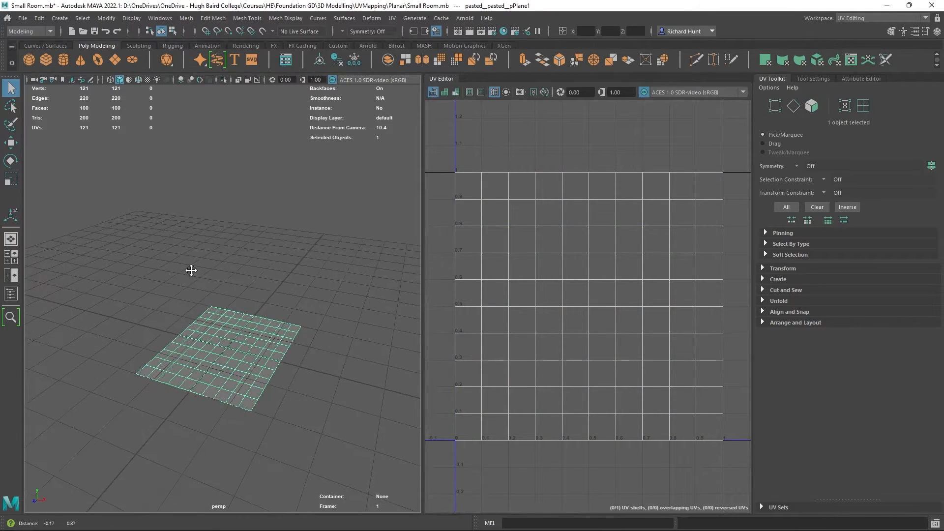
mouse_move(191, 270)
left_mouse_down("alt")
mouse_move(175, 257)
mouse_move(202, 274)
left_mouse_up("alt")
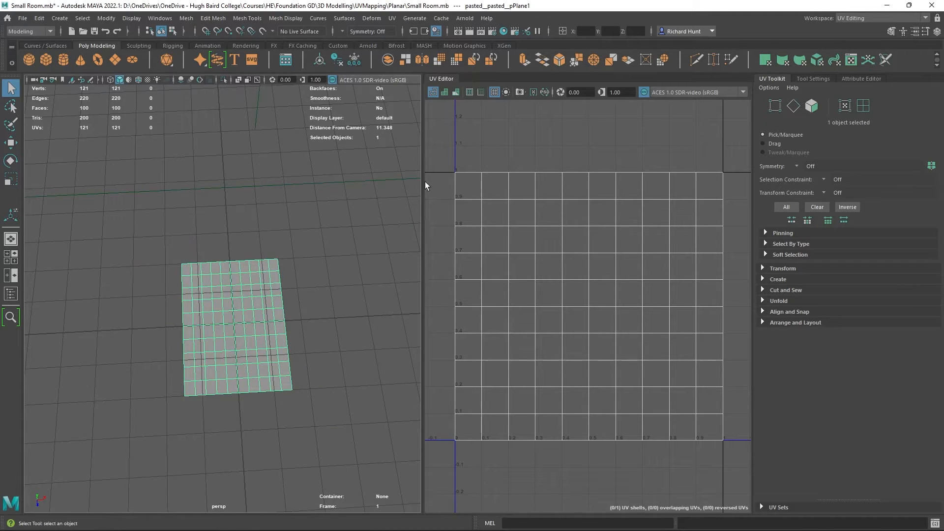
left_click_drag(391, 385, 352, 359, "alt")
scroll(358, 373, "up", 5)
scroll(352, 359, "down", 3)
middle_click_drag(354, 369, 342, 342, "alt")
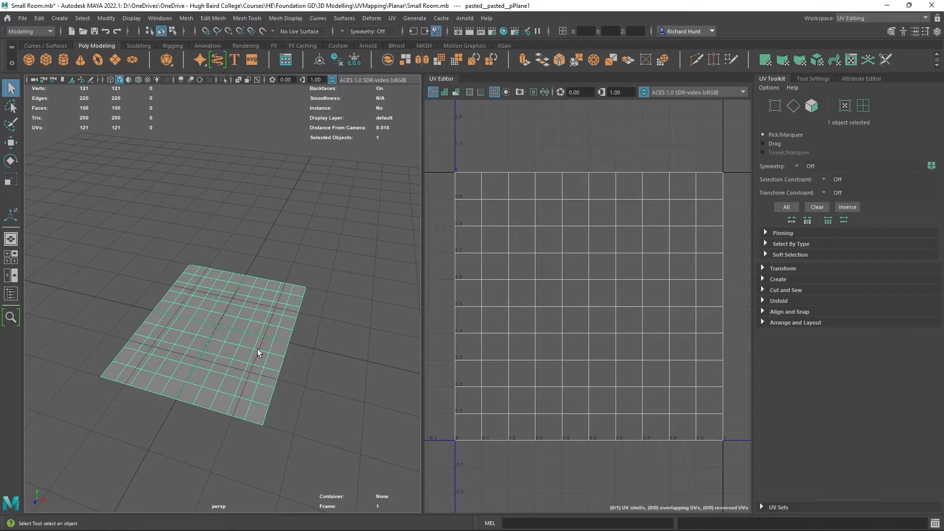
- Create a default polygon plane on the floor, delete it, and reselect the floor plane
left_click(117, 60)
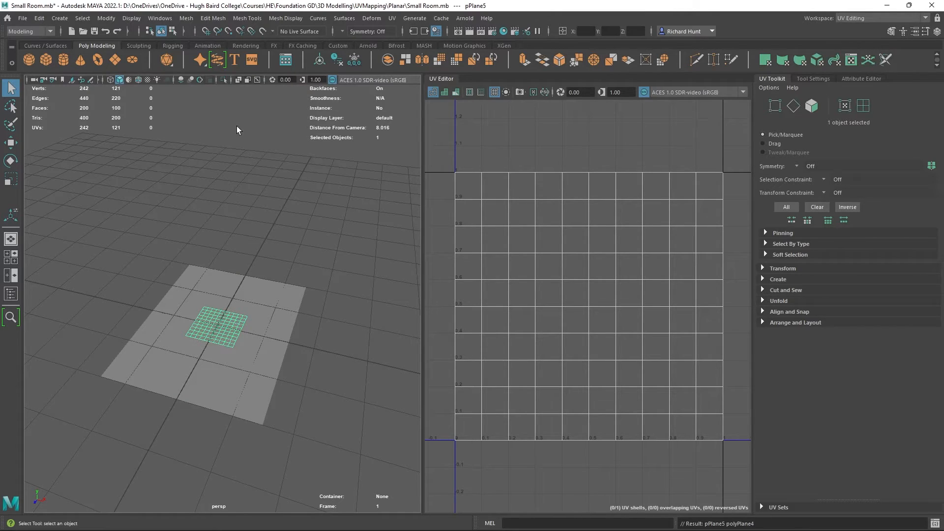
key("Delete")
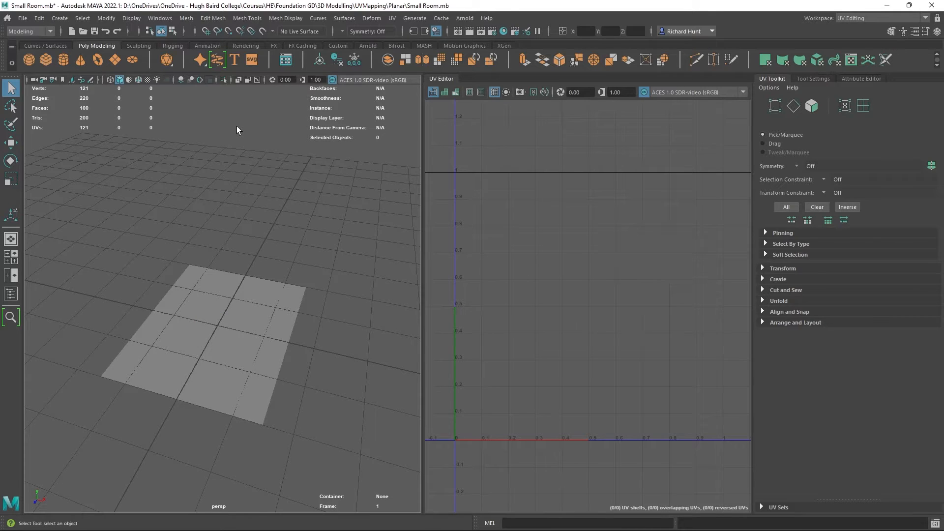
left_click(263, 355)
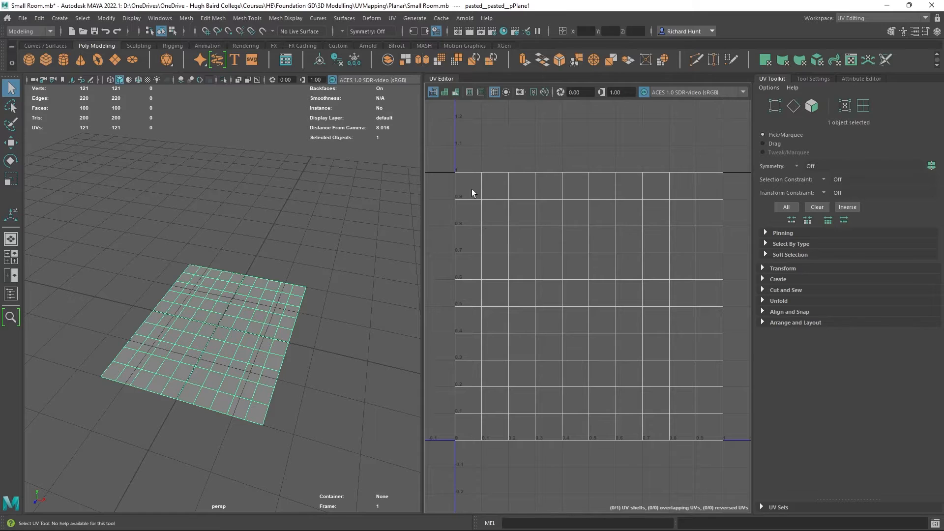
- Delete all of the floor plane's UVs and the floor plane itself
left_click_drag(443, 146, 743, 472)
left_click_drag(442, 146, 742, 473)
key("Delete")
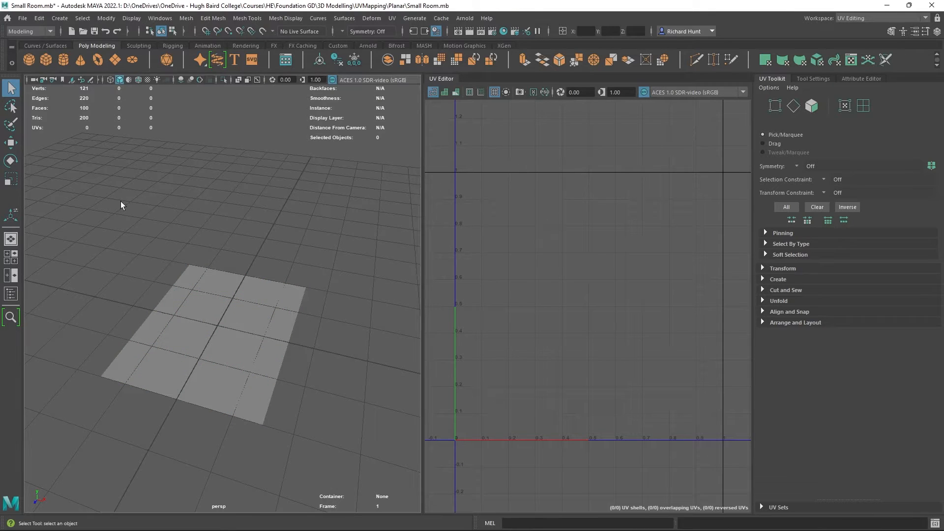
left_click_drag(123, 204, 374, 473)
key("Delete")
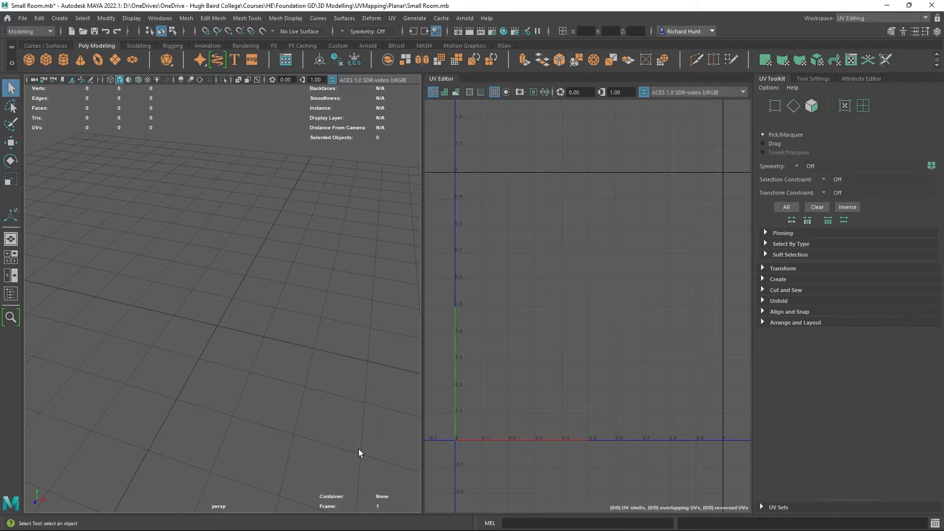
- Undo the deletion of the floor plane and of its UVs
key("ctrl+z")
key("ctrl+z")
key("ctrl+z")
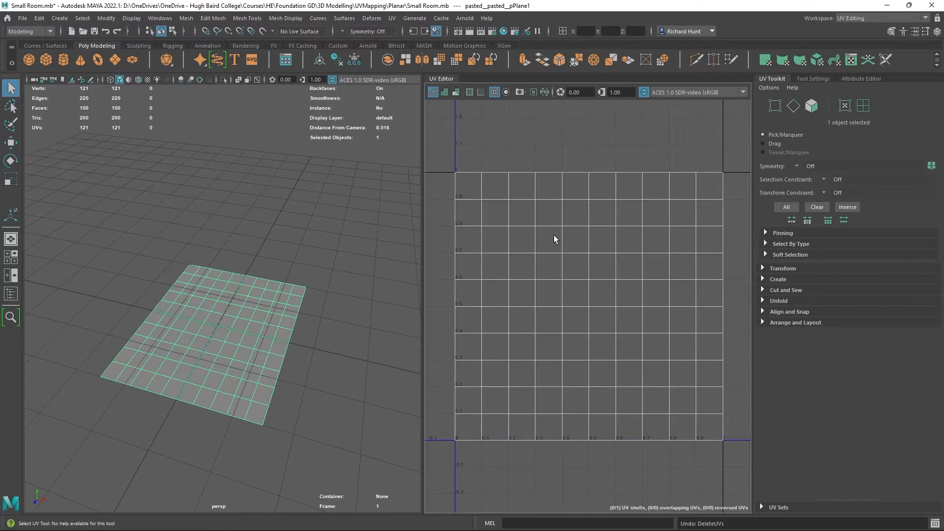
- Delete all UVs of the floor plane, keeping the mesh, and reselect the plane as an object
left_click_drag(441, 143, 742, 462)
key("Delete")
left_click(222, 386)
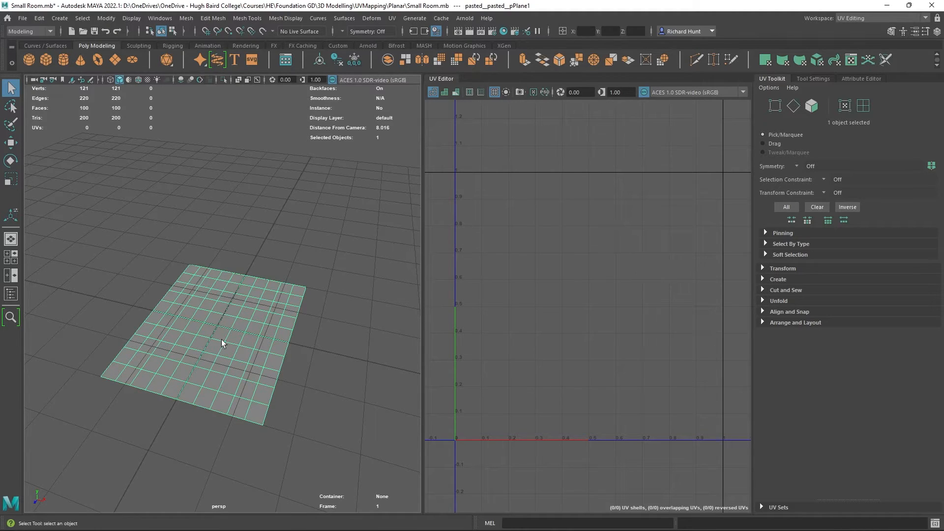
right_click_drag(221, 339, 265, 235)
- Open the UV Set Editor for the floor plane and try to delete the map1 set
left_click(394, 20)
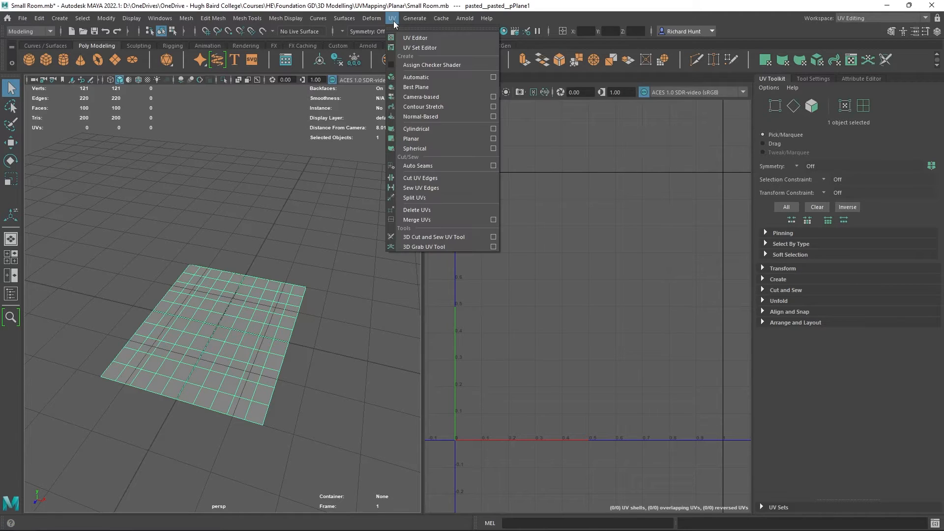
left_click(425, 49)
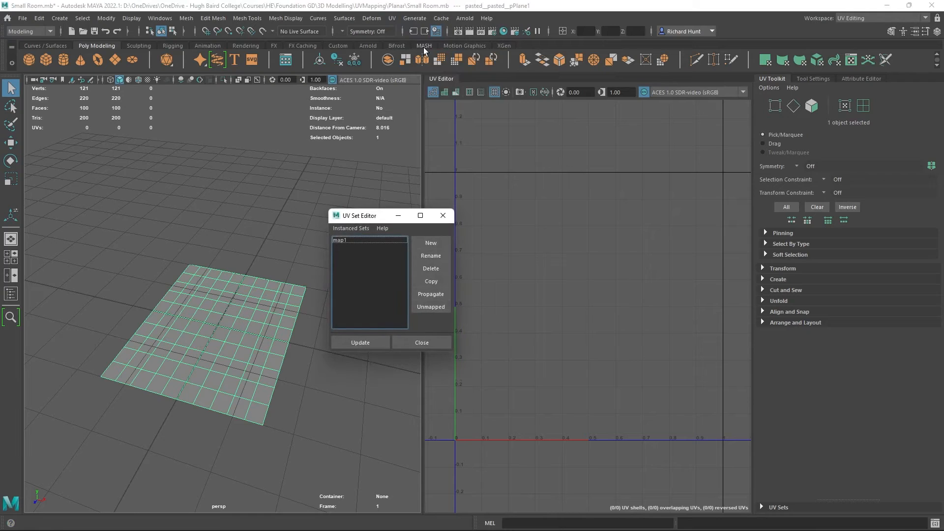
left_click(352, 240)
left_click_drag(347, 218, 370, 210)
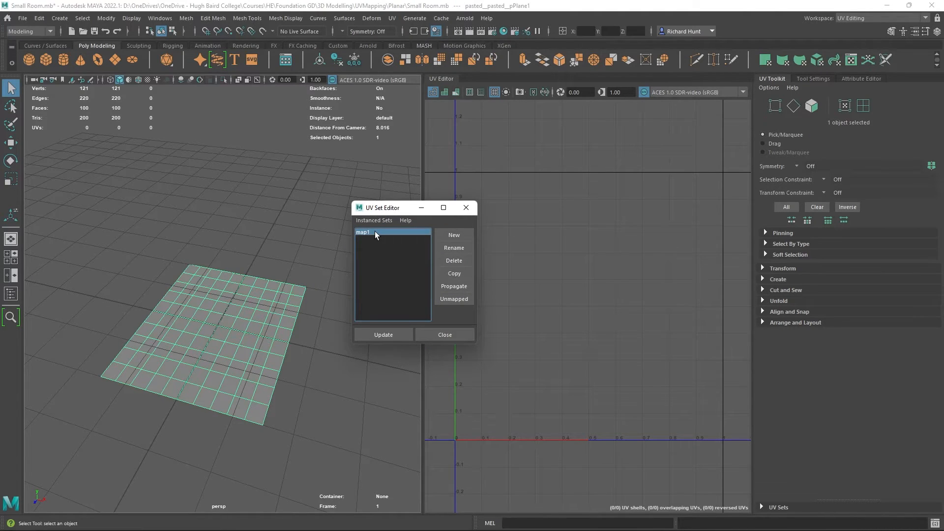
left_click(454, 261)
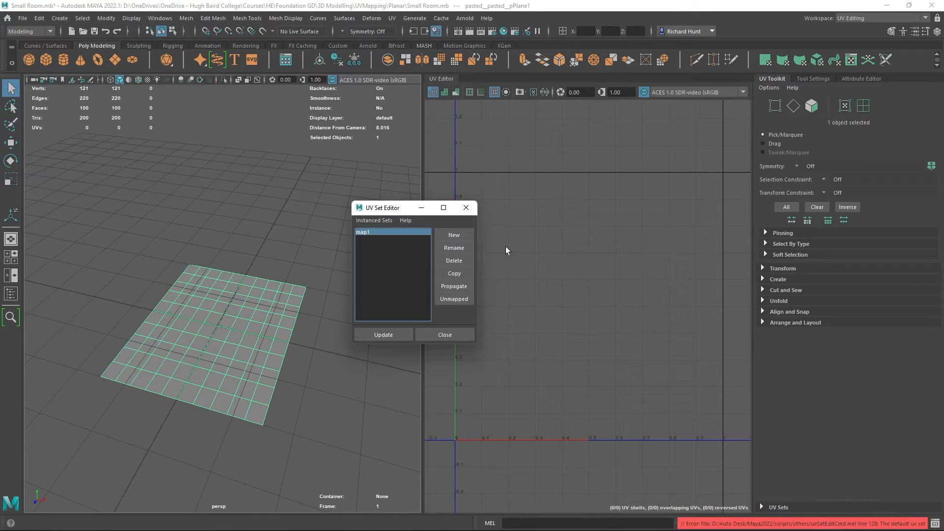
- Create a new UV set for the floor plane, rename it Floor, and update the set list
left_click(462, 235)
left_click(372, 238)
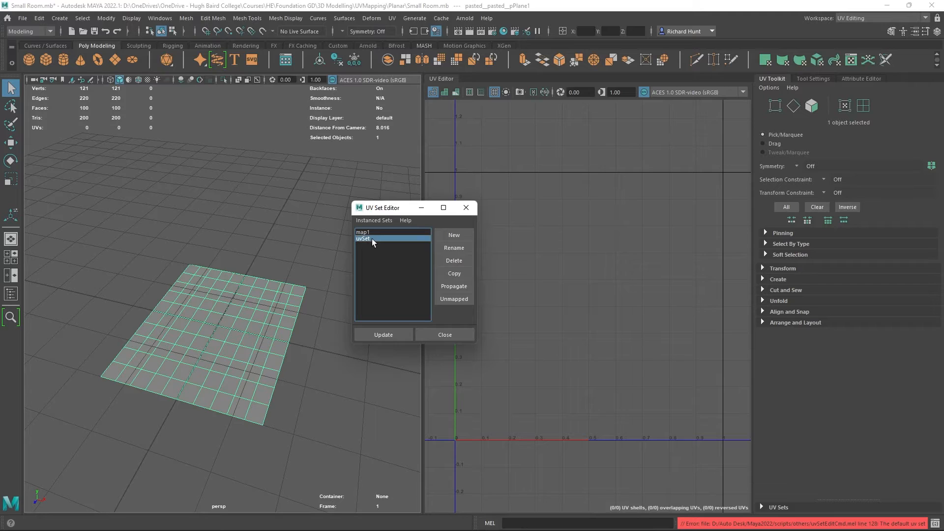
double_click(372, 238)
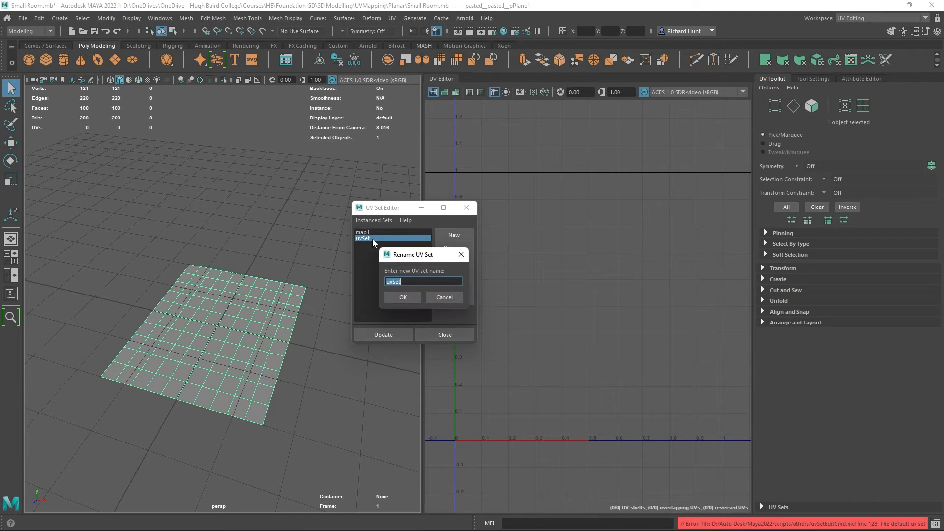
type("Floor")
left_click(397, 297)
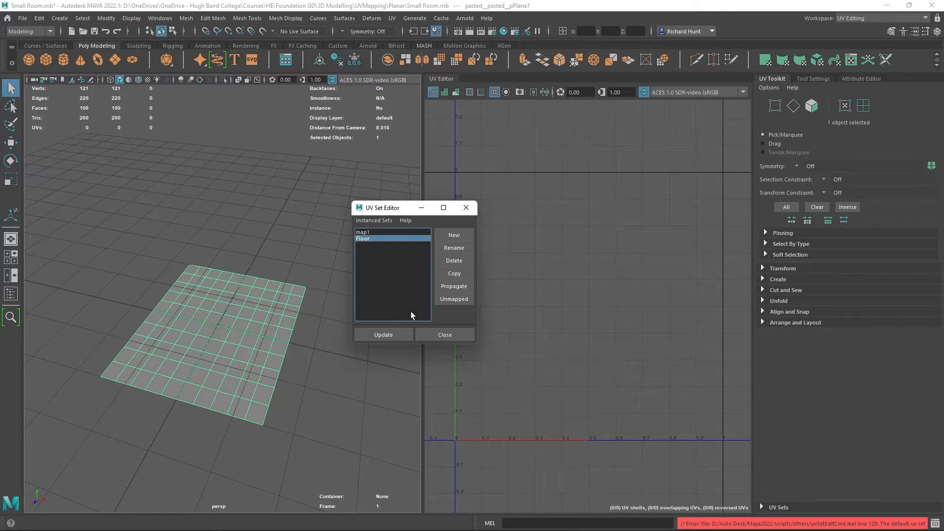
left_click(406, 335)
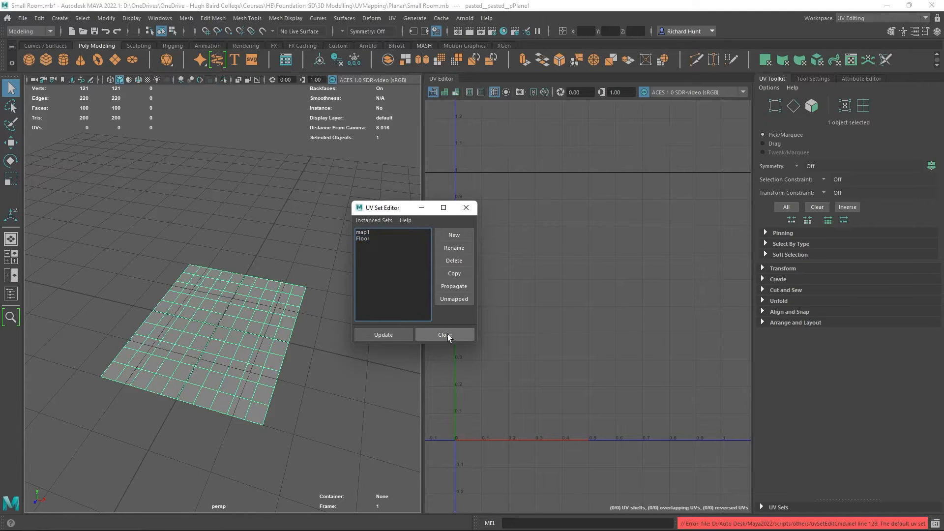
- Choose the Floor UV set, close the UV Set Editor, and reselect the floor plane
left_click(366, 240)
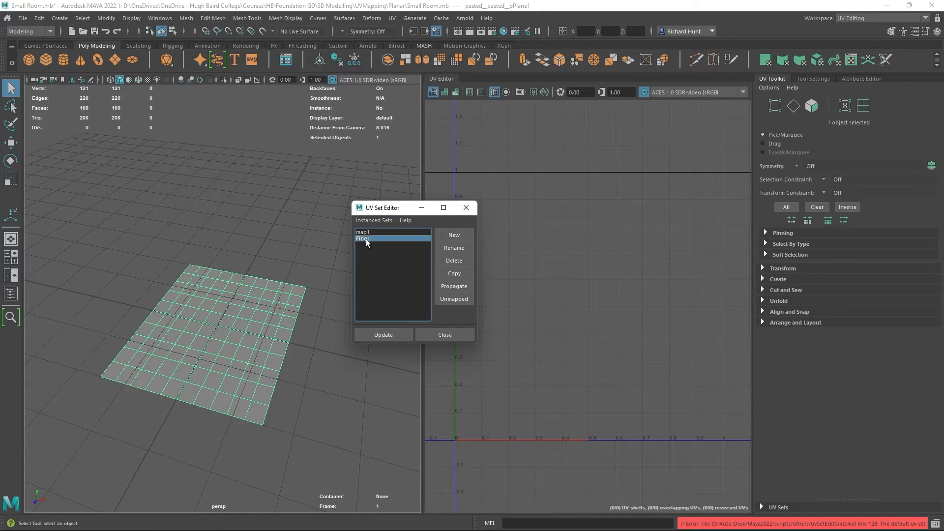
left_click(445, 335)
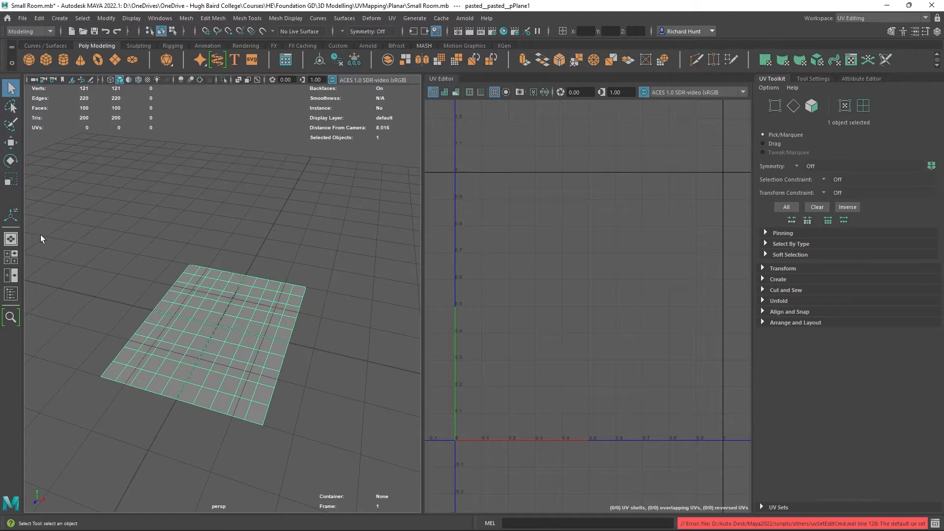
left_click_drag(76, 201, 348, 445)
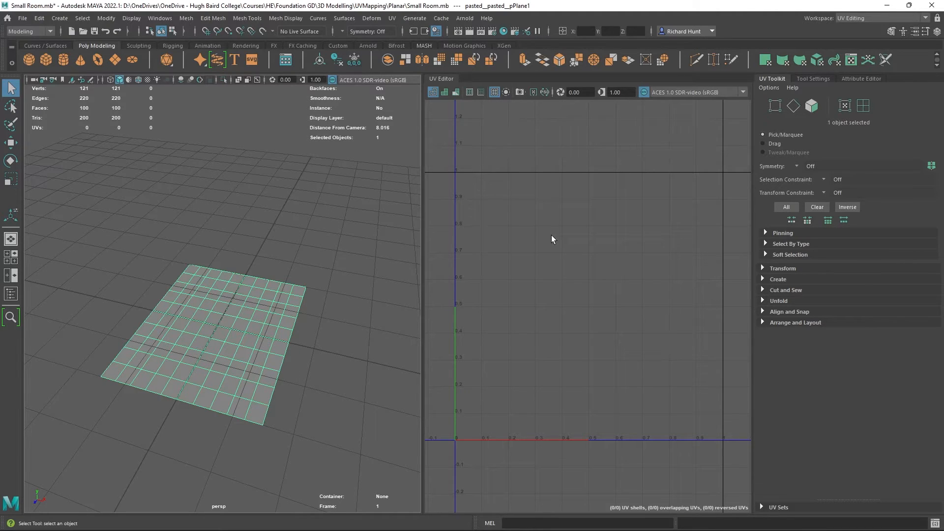
- Apply planar mapping to the floor plane from the Y axis, fitted to the bounding box with width/height ratio kept and no new UV set
right_click_drag(552, 239, 594, 301)
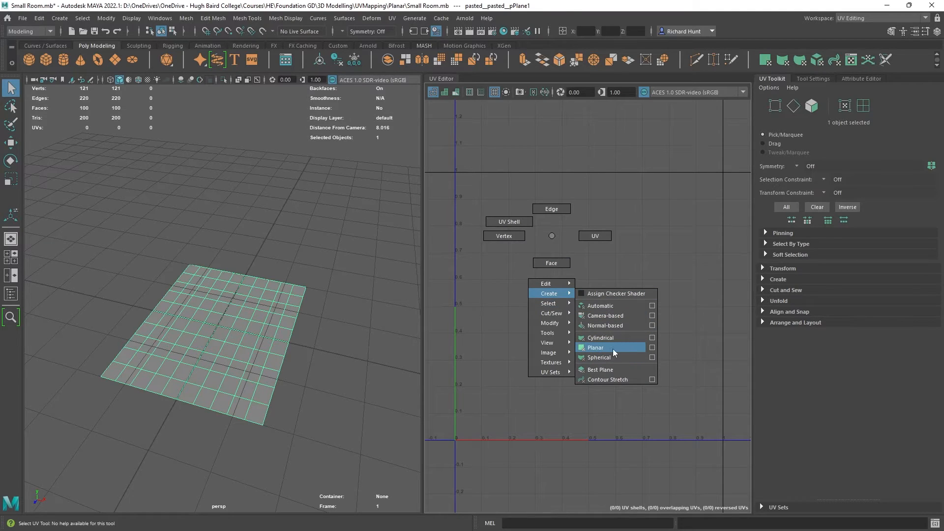
left_click(651, 348)
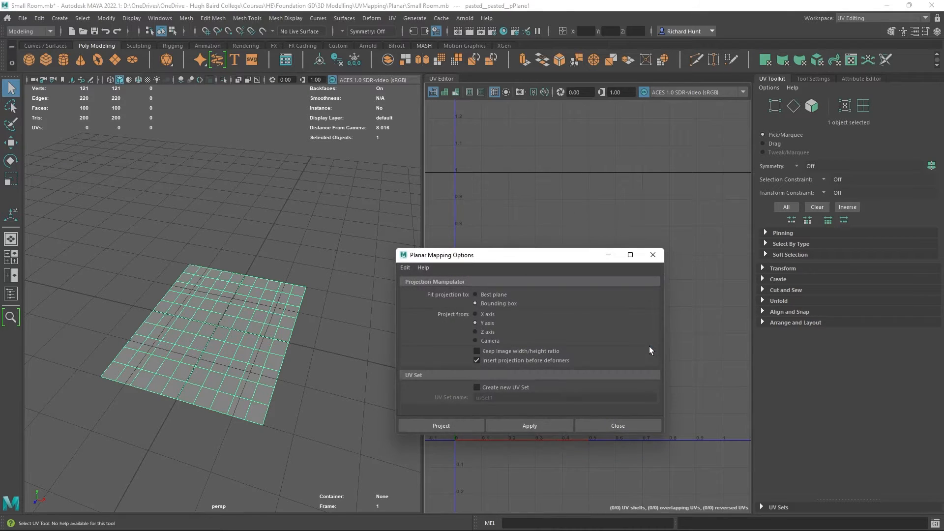
left_click_drag(516, 255, 560, 213)
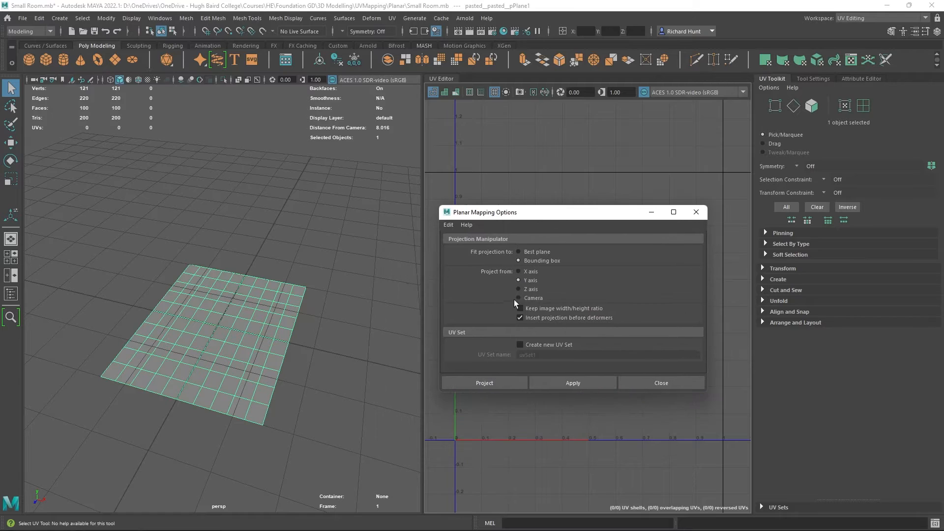
left_click(523, 253)
left_click(519, 261)
left_click(542, 344)
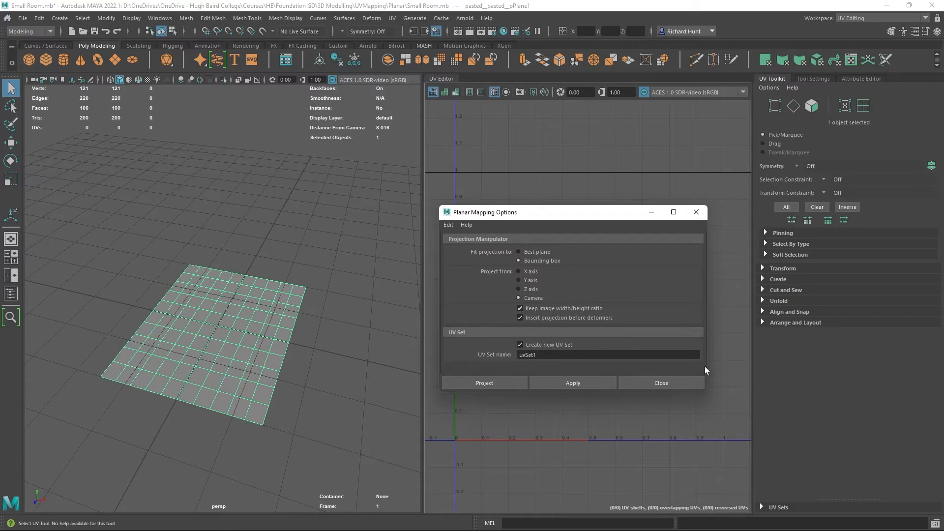
left_click(562, 346)
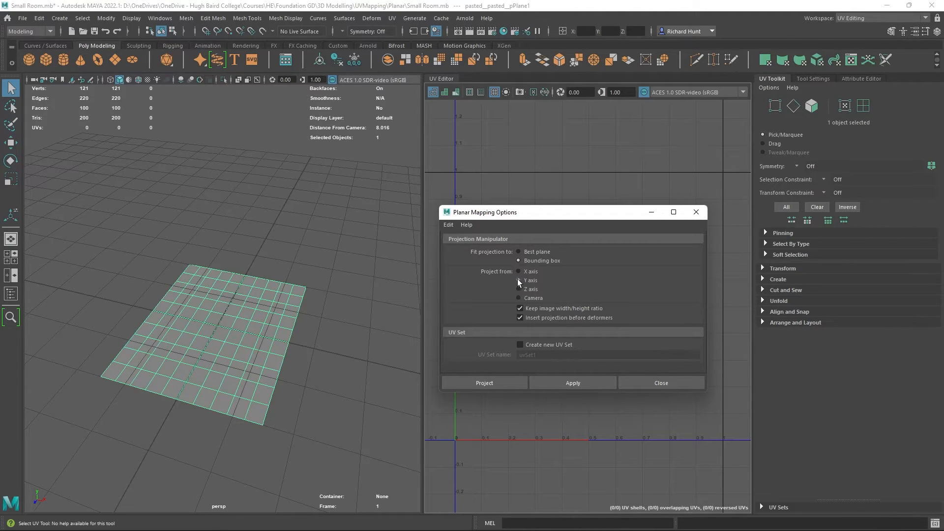
left_click(564, 383)
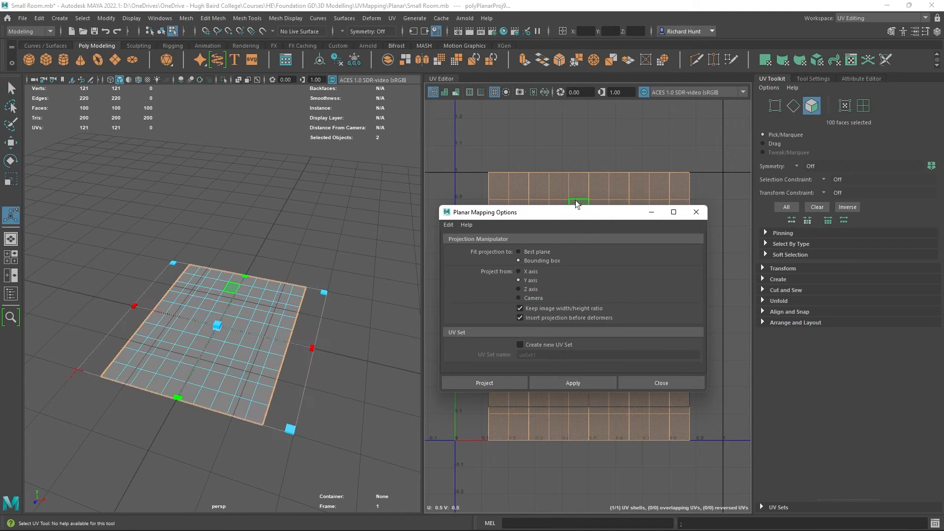
- Try a planar projection of the floor plane from the X axis
left_click(521, 285)
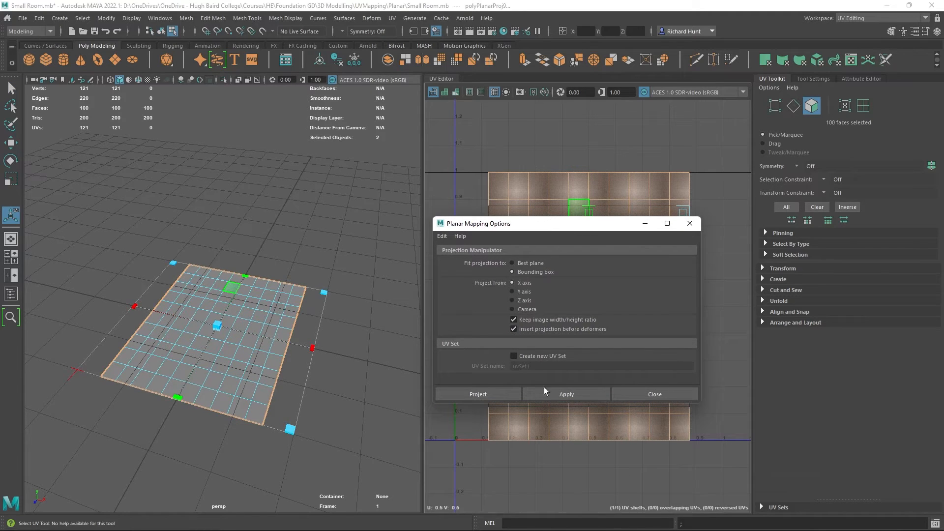
left_click(552, 390)
left_click_drag(542, 228, 604, 341)
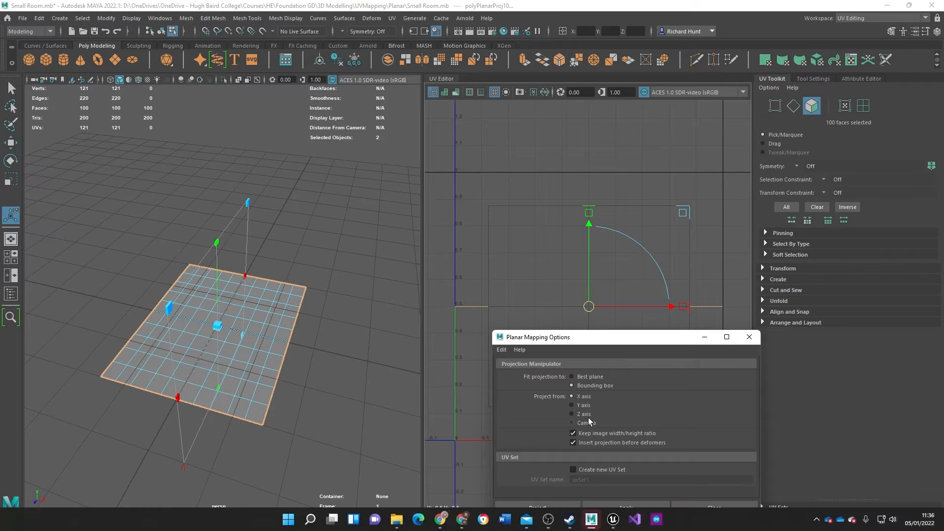
- Project the floor plane's UVs from the Y axis again, close the mapping options, and clear the selection
left_click(577, 407)
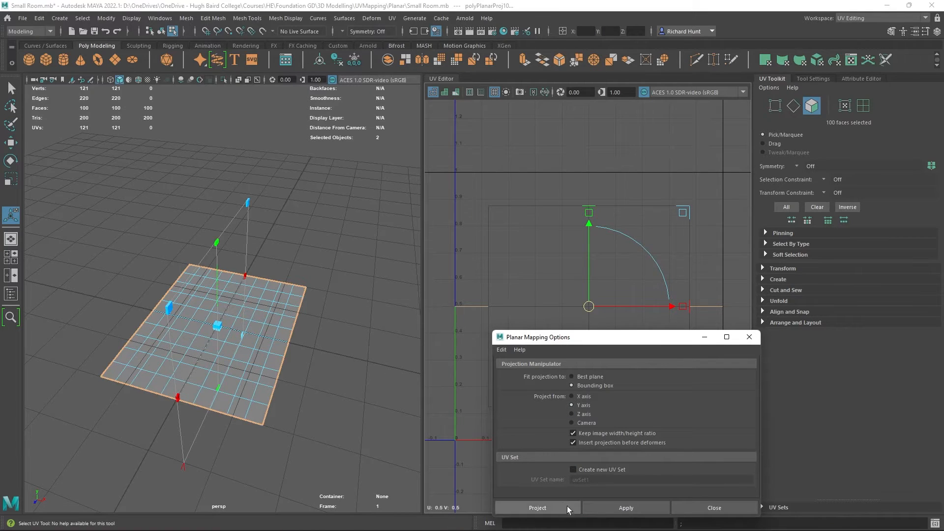
left_click(617, 510)
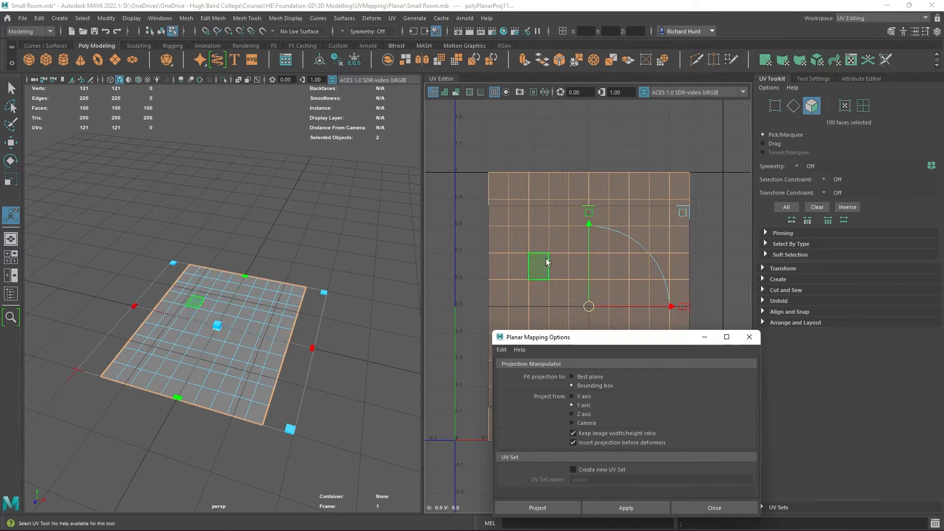
left_click(556, 506)
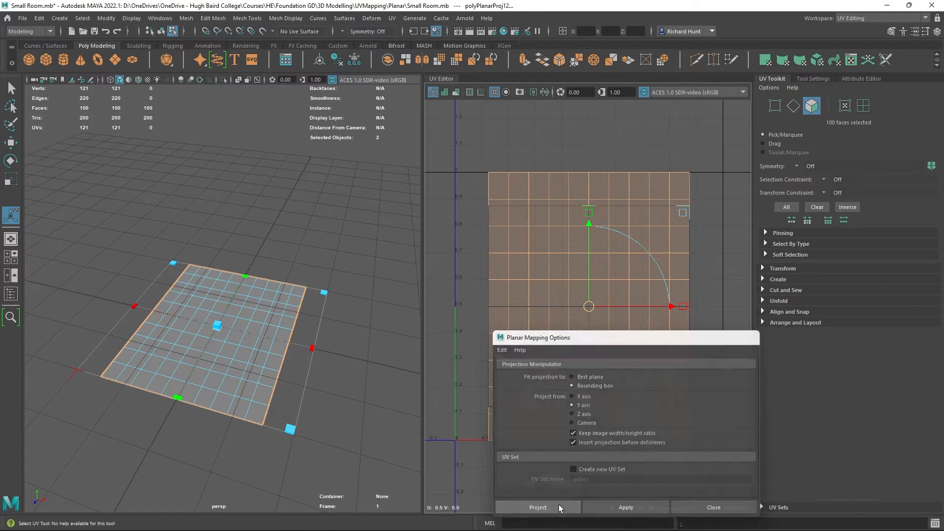
left_click(561, 113)
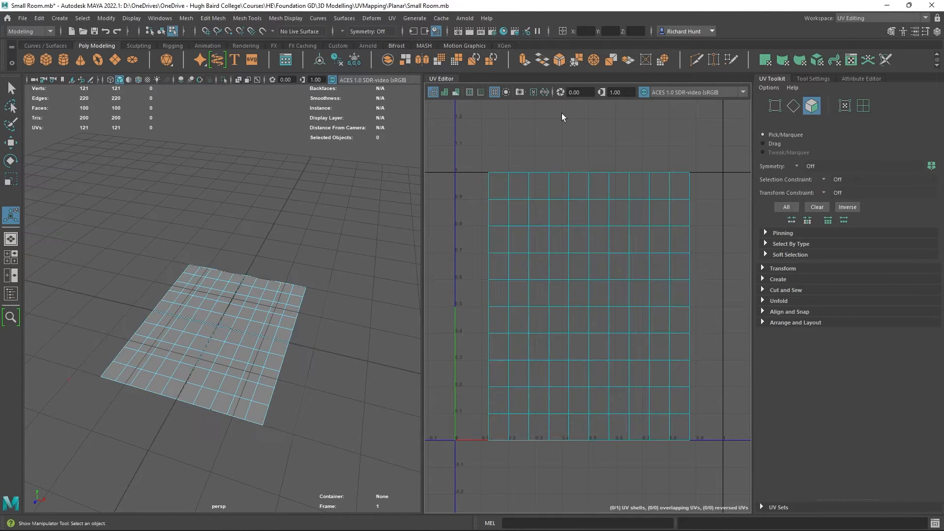
- Select all floor faces in the UV Editor and review the UV Snapshot options, closing them without taking a snapshot
left_click_drag(208, 269, 284, 268, "alt")
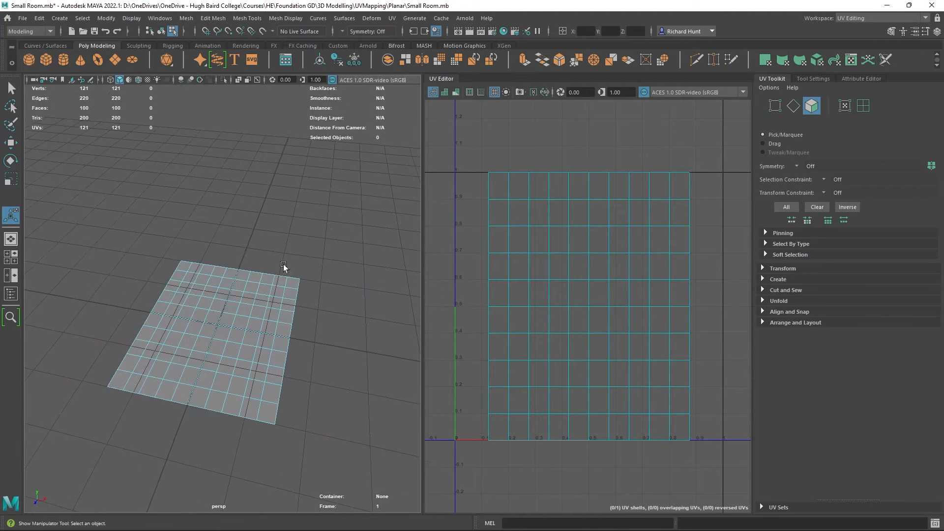
scroll(488, 314, "up", 2)
left_click(578, 319)
middle_click_drag(579, 318, 541, 287, "alt")
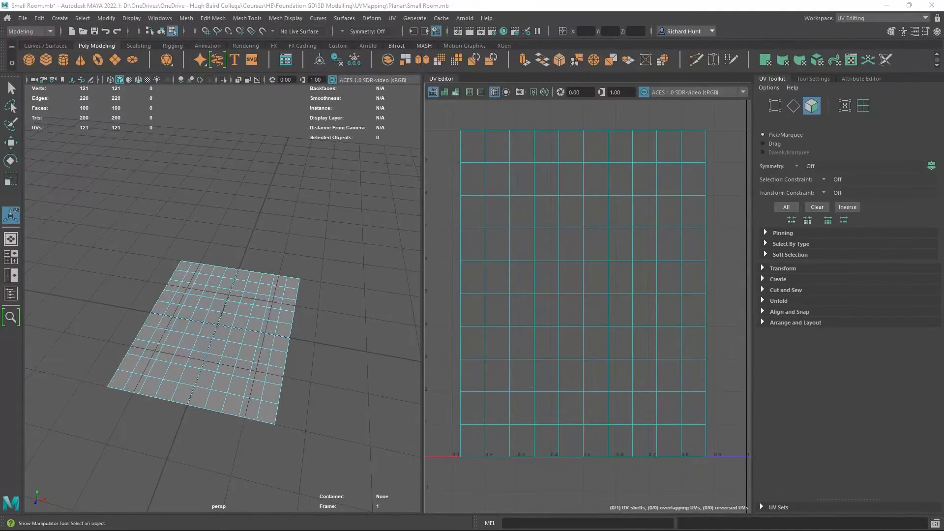
left_click_drag(438, 112, 712, 467)
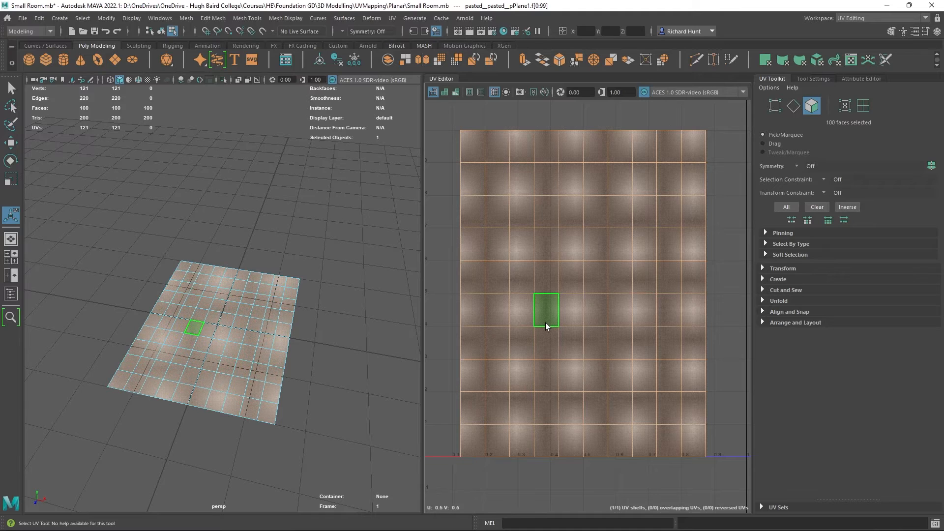
right_click_drag(545, 323, 600, 521)
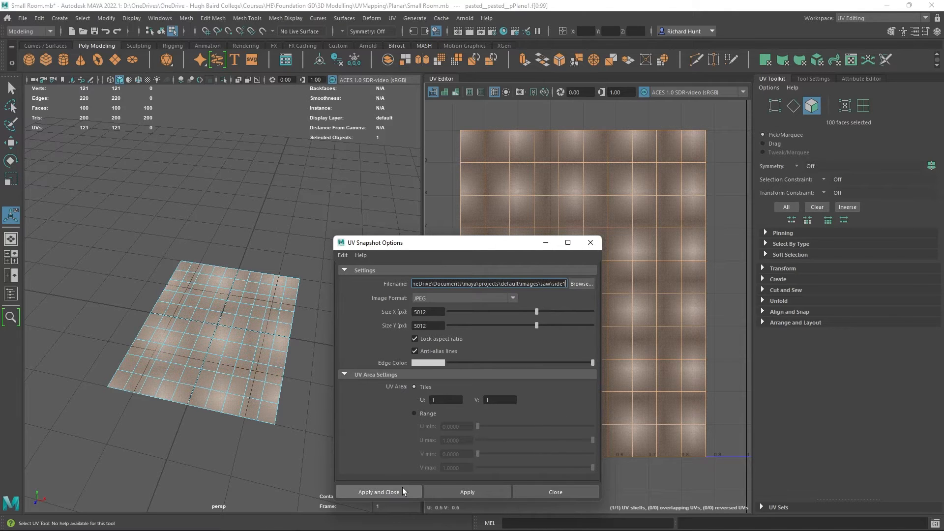
left_click(591, 243)
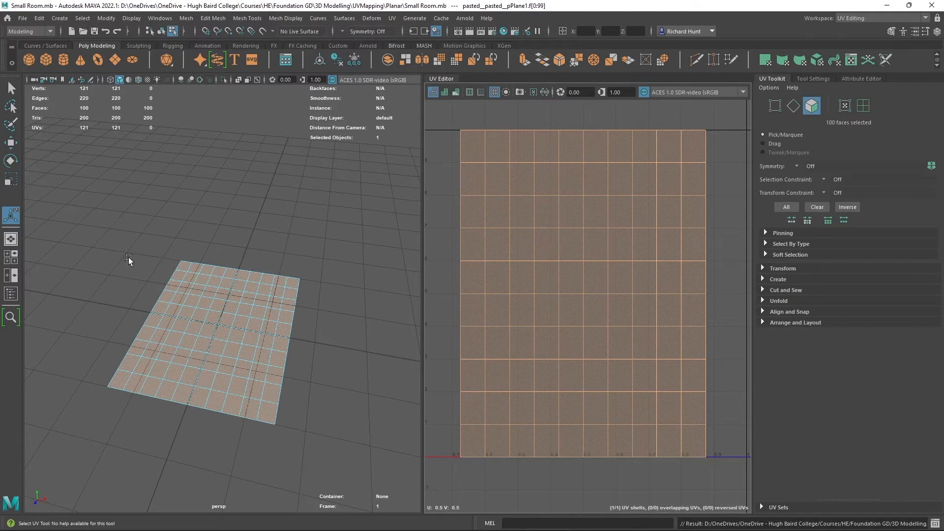
- Return the floor plane to object selection and show all hidden objects of the room
left_click(238, 224)
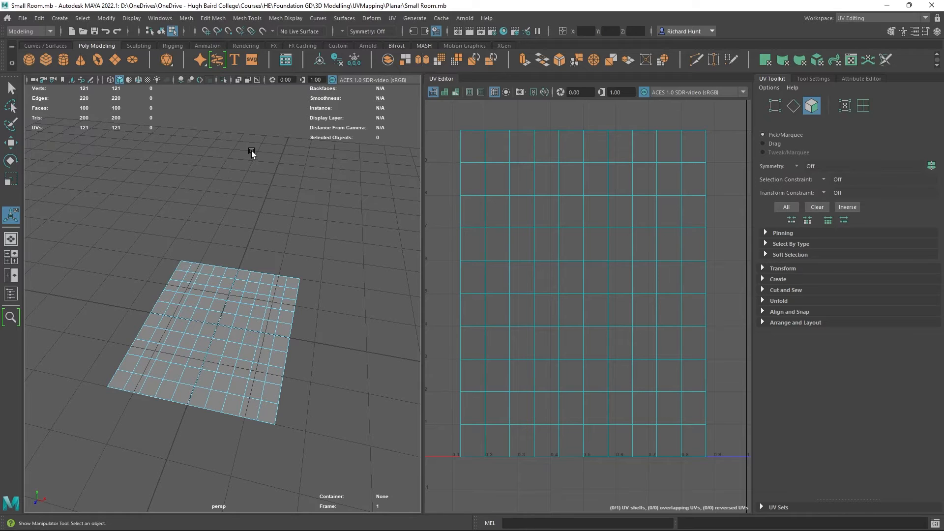
key("q")
left_click(187, 349)
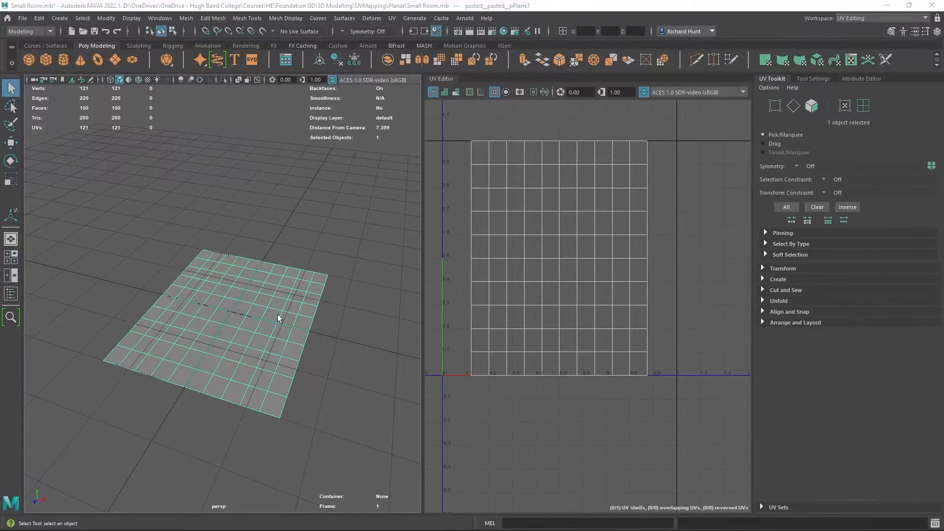
right_click_drag(167, 198, 157, 20)
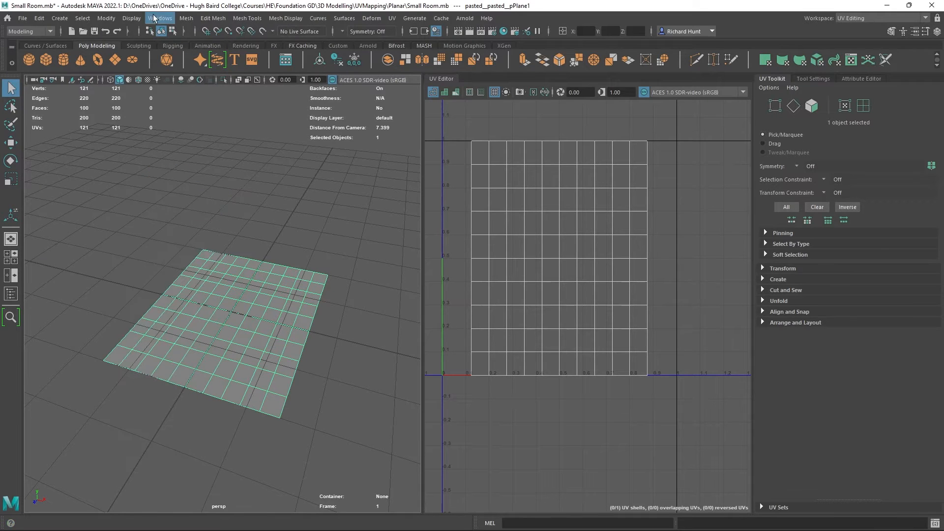
left_click(94, 20)
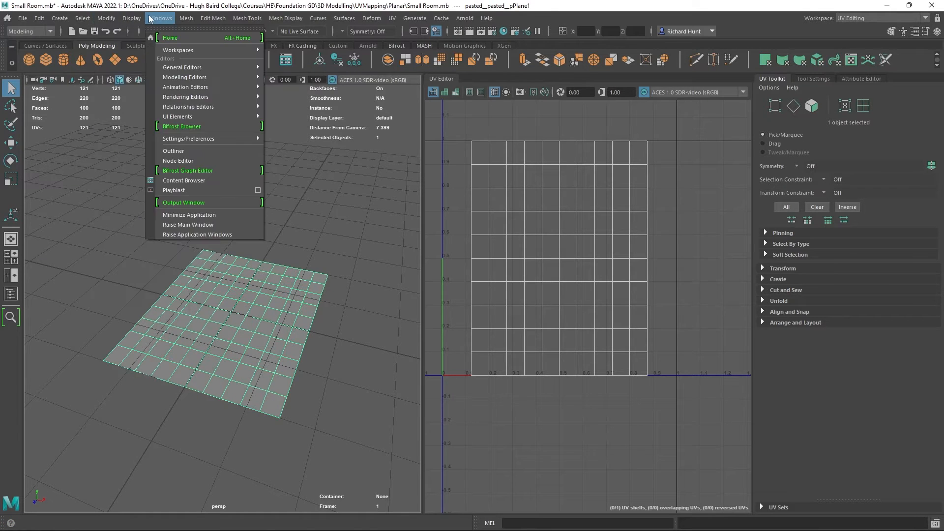
mouse_move(212, 84)
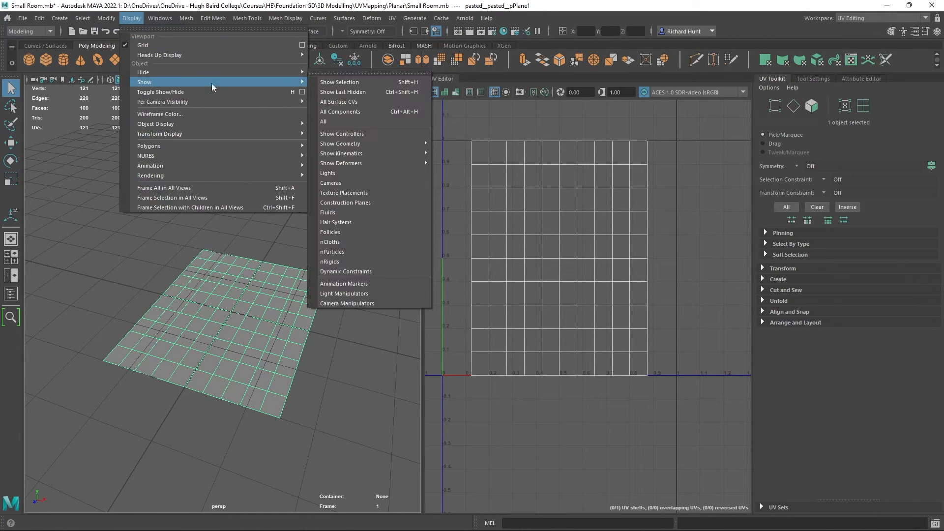
left_click(327, 122)
left_click(318, 340)
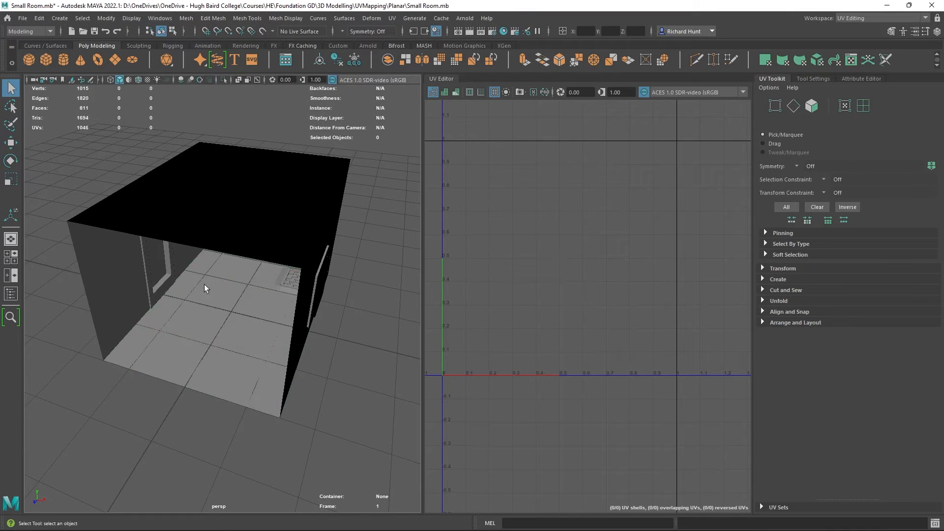
- Select the ceiling, walls, windows, door and grate, excluding the floor plane, and delete all their UVs
left_click_drag(72, 141, 364, 233)
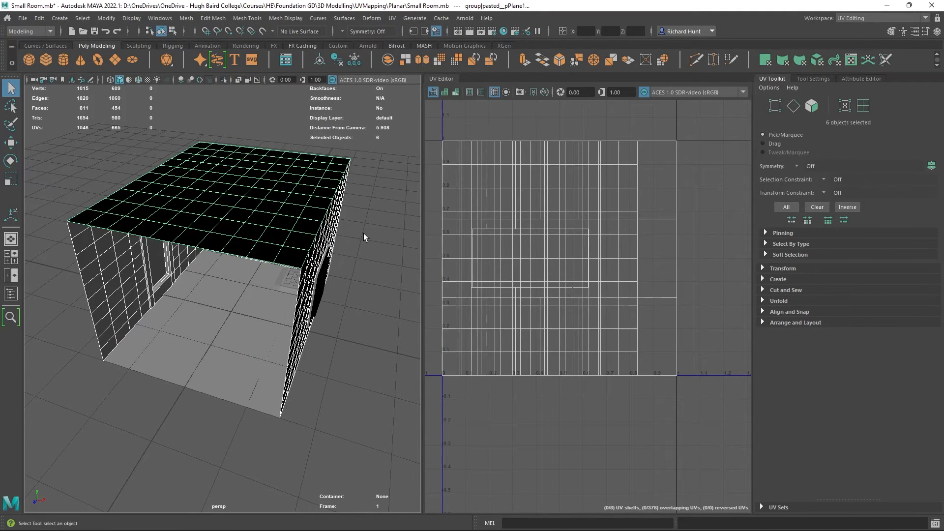
left_click(288, 284, "shift")
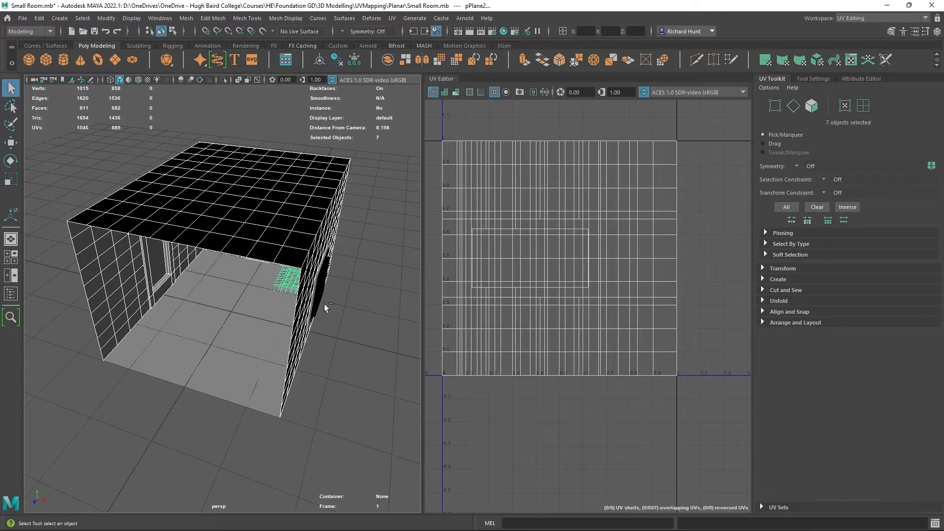
left_click_drag(331, 344, 375, 333, "alt")
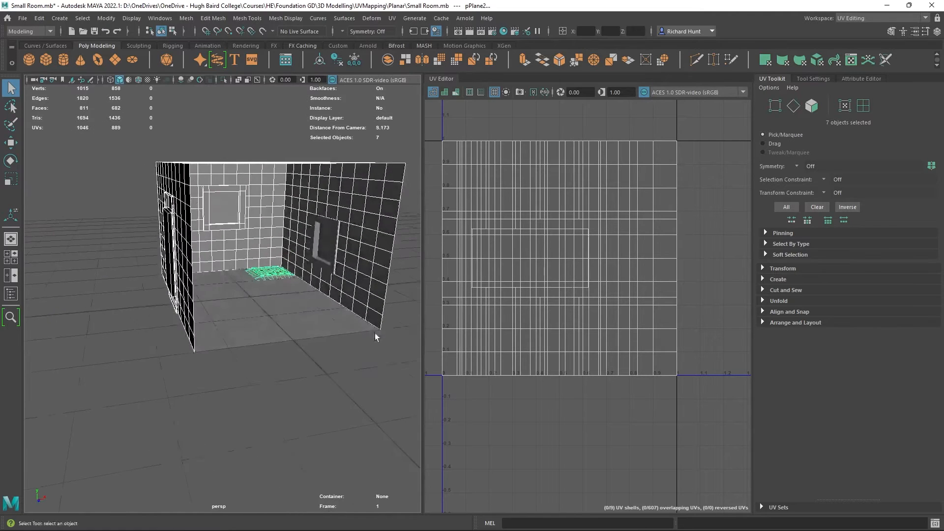
left_click(328, 249, "shift")
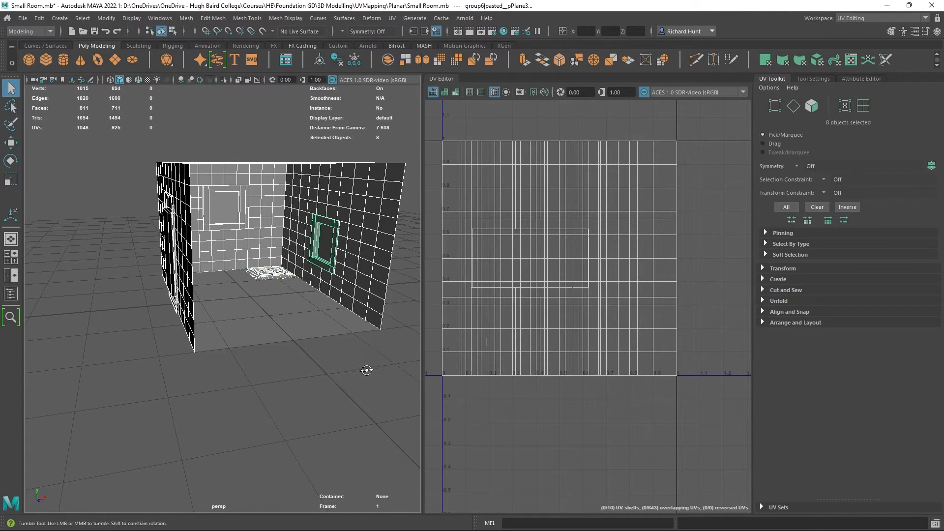
left_click_drag(366, 370, 286, 310, "alt")
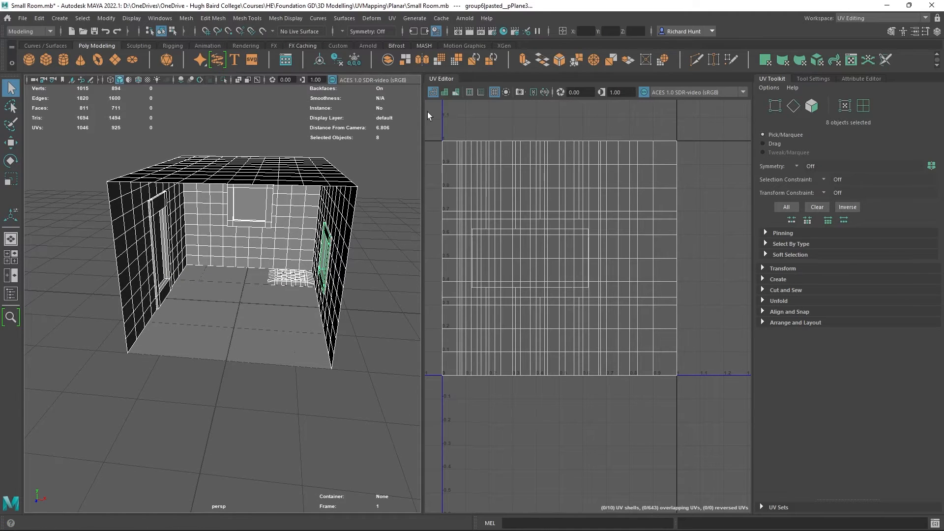
left_click_drag(433, 120, 704, 423)
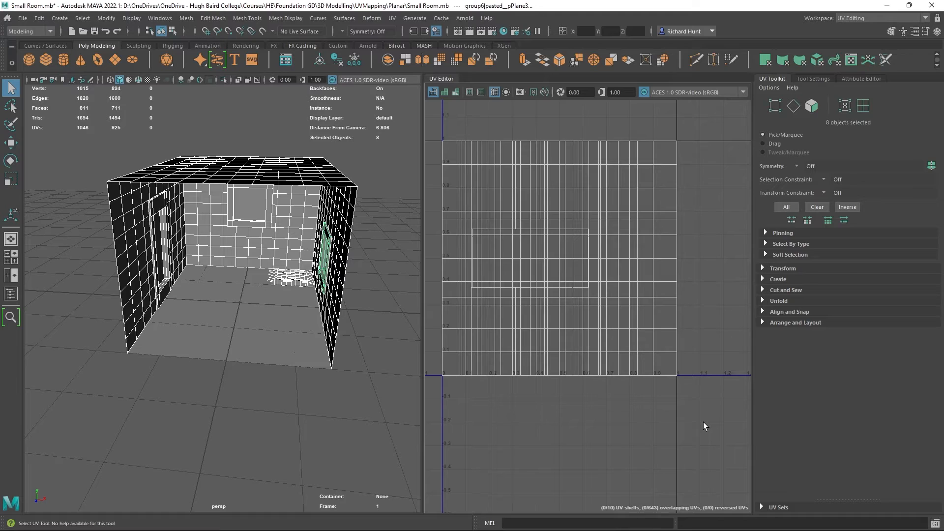
key("Delete")
- Select the floor, grate, walls and side frames one by one to check which objects still have UVs
left_click(302, 340)
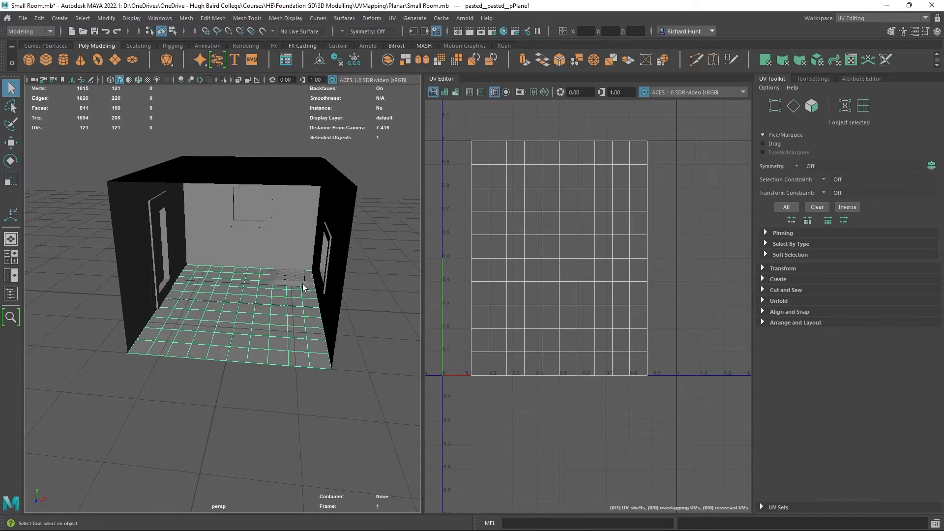
left_click(301, 279)
left_click(299, 259)
left_click(326, 250)
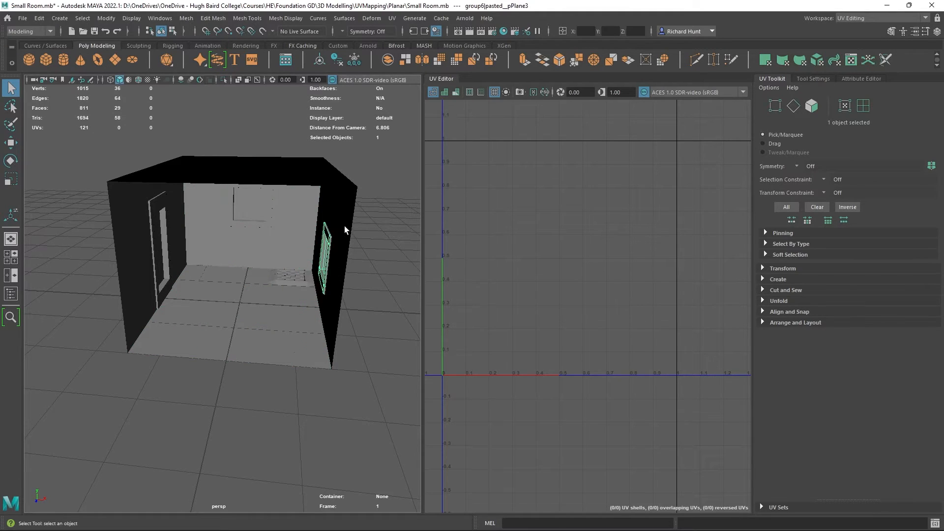
left_click(344, 225)
left_click(170, 243)
left_click(163, 252)
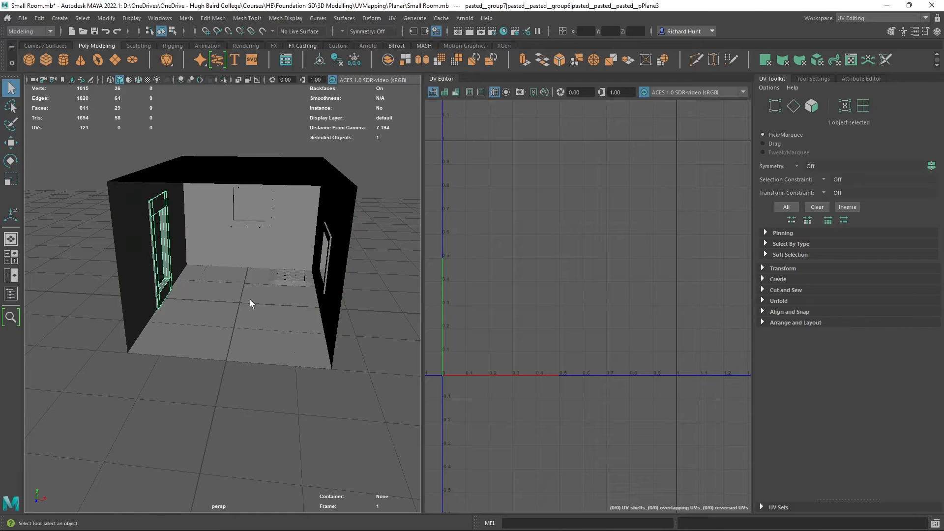
- Hide the floor plane, ceiling, walls, windows and door, leaving only the floor grate displayed
left_click(266, 297)
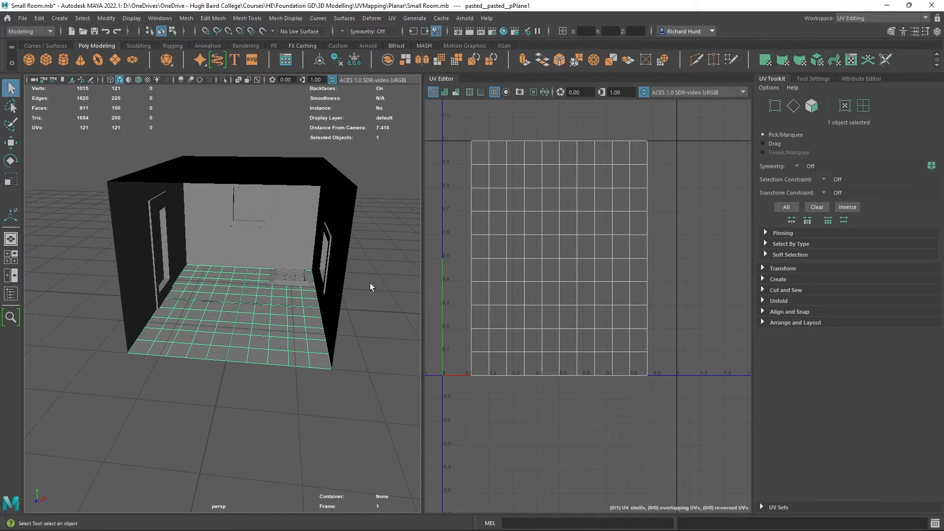
left_click(356, 306)
left_click(281, 344)
key("ctrl+h")
left_click_drag(105, 132, 364, 237)
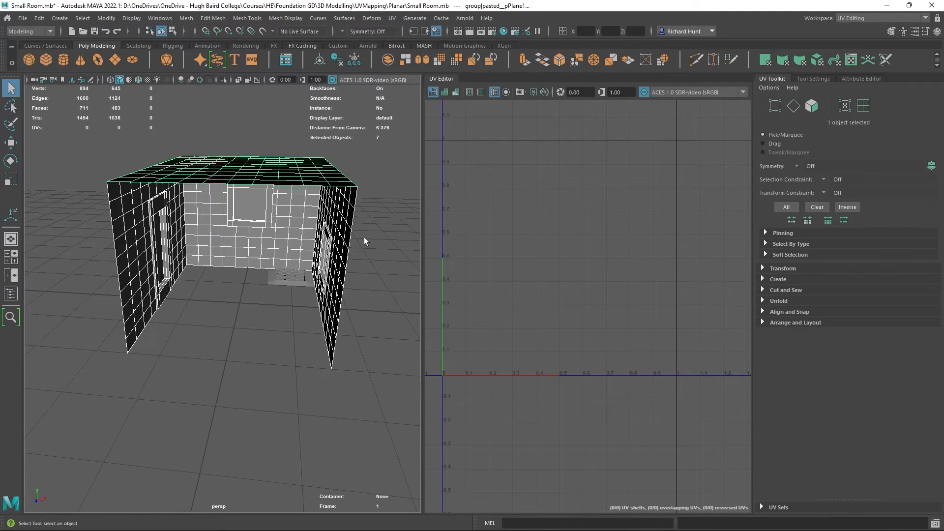
key("ctrl+h")
- Examine the floor grate up close from several angles, including the depth of its stepped recesses
scroll(270, 364, "up", 10)
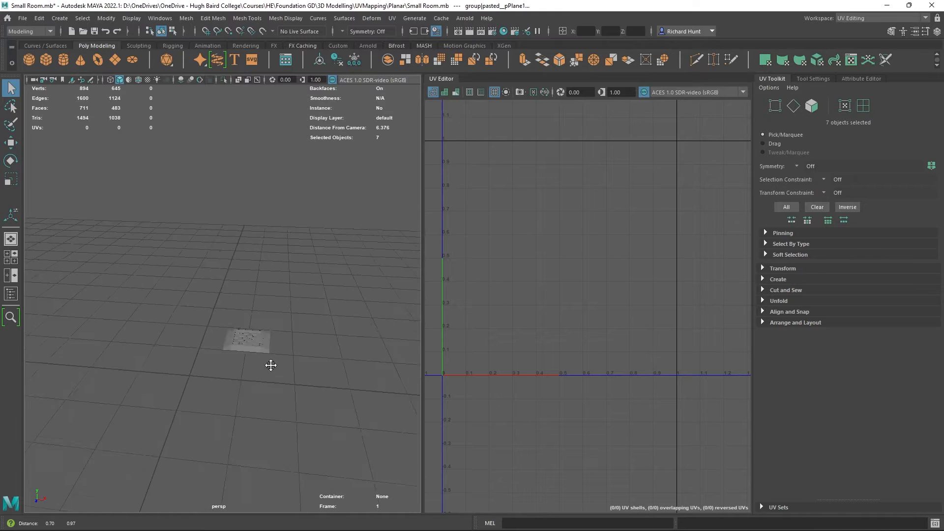
scroll(272, 410, "up", 3)
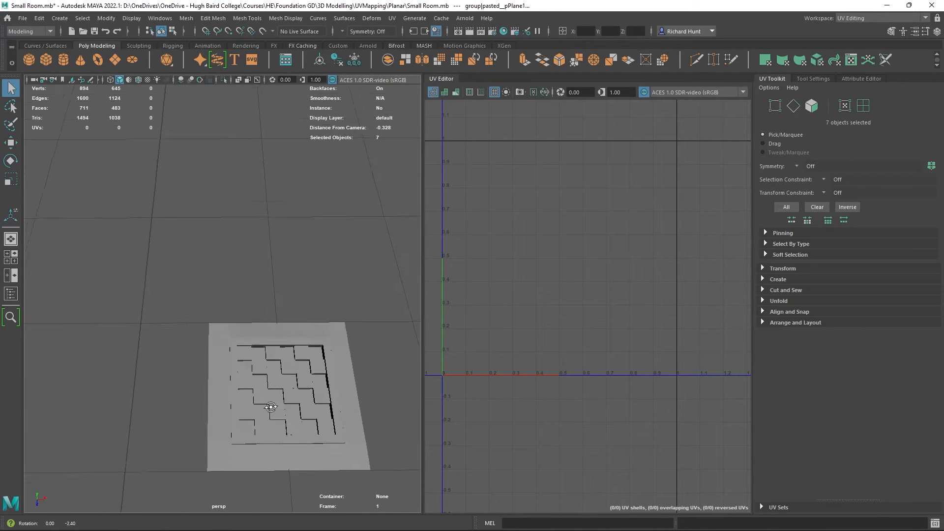
left_click_drag(271, 406, 212, 274, "alt")
scroll(274, 337, "up", 3)
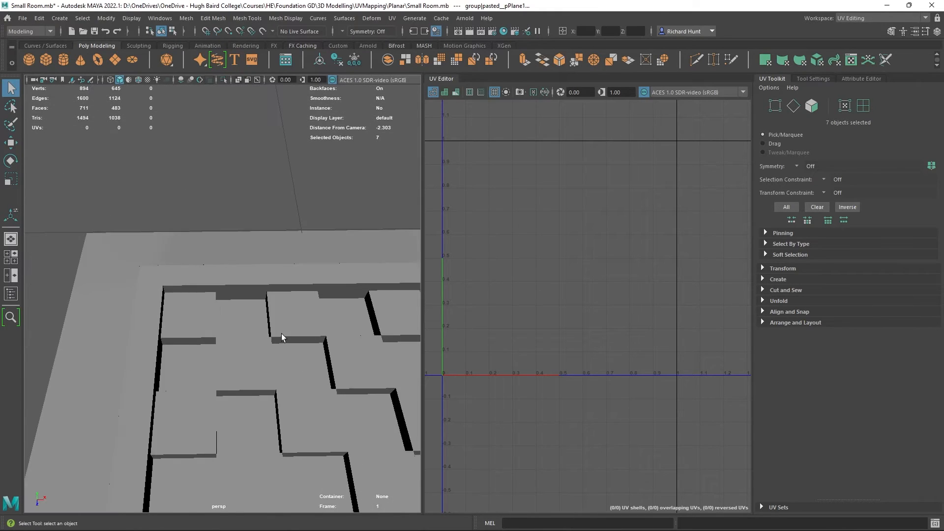
left_click_drag(274, 337, 295, 333, "alt")
scroll(314, 354, "down", 5)
scroll(306, 347, "up", 5)
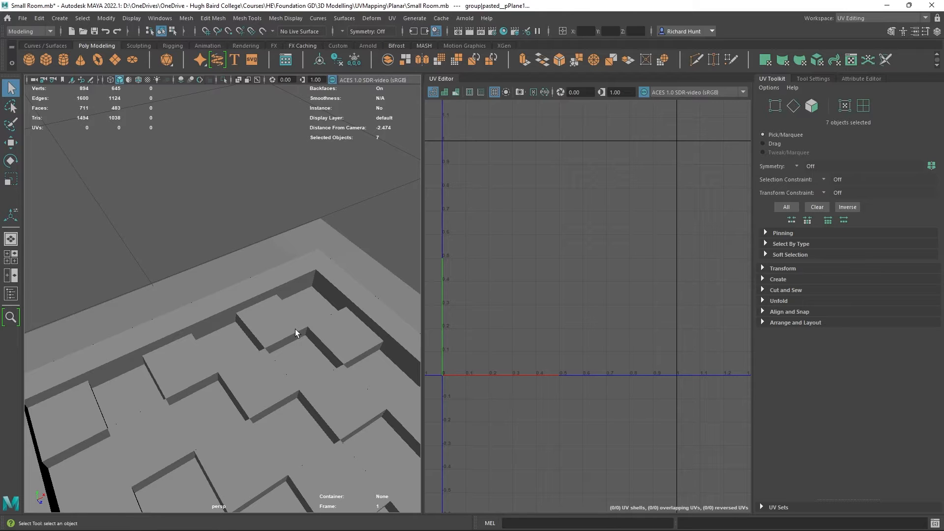
scroll(295, 329, "down", 3)
mouse_move(294, 392)
left_mouse_down("alt")
mouse_move(270, 396)
mouse_move(279, 405)
mouse_move(280, 386)
left_mouse_up("alt")
scroll(279, 405, "down", 5)
scroll(268, 375, "up", 5)
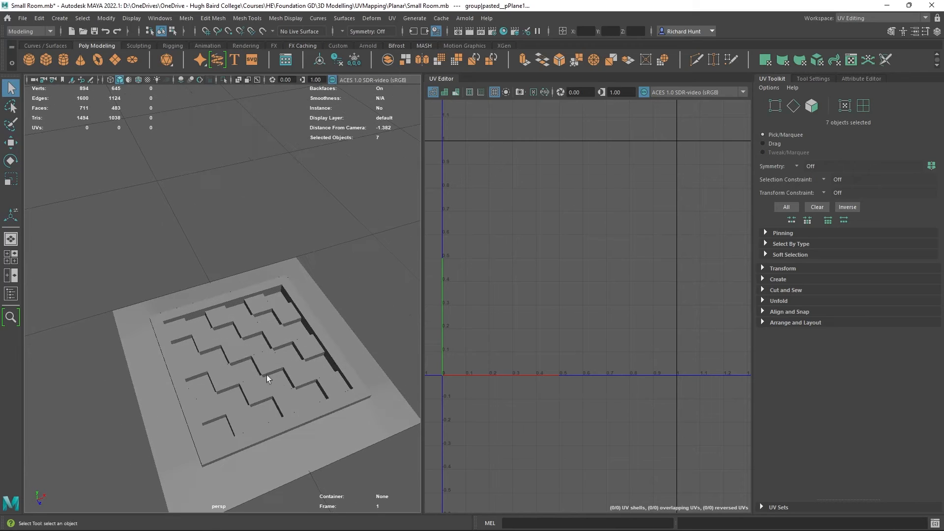
- Planar-map the grate from the Y axis, fitted to its bounding box, into a new UV set named grid
left_click(260, 337)
scroll(288, 408, "down", 2)
left_click_drag(287, 408, 281, 405, "alt")
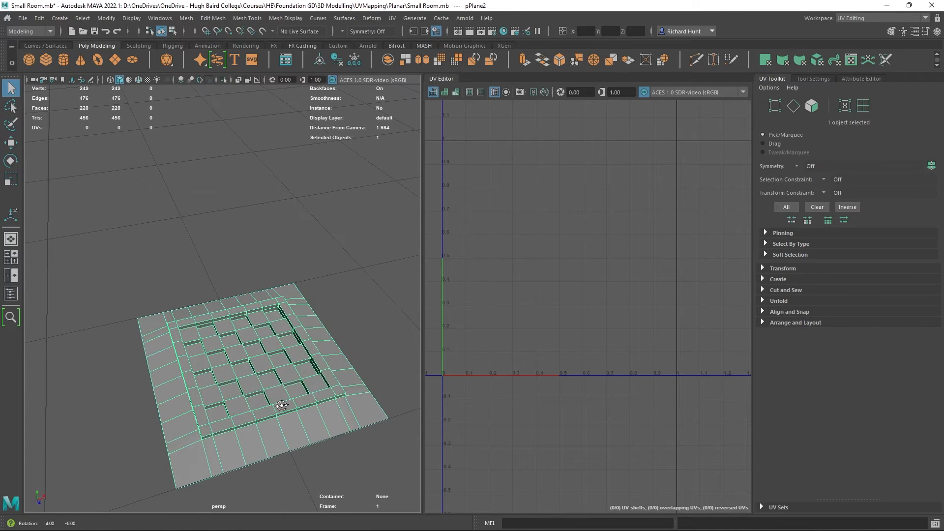
middle_click_drag(281, 405, 234, 290, "alt")
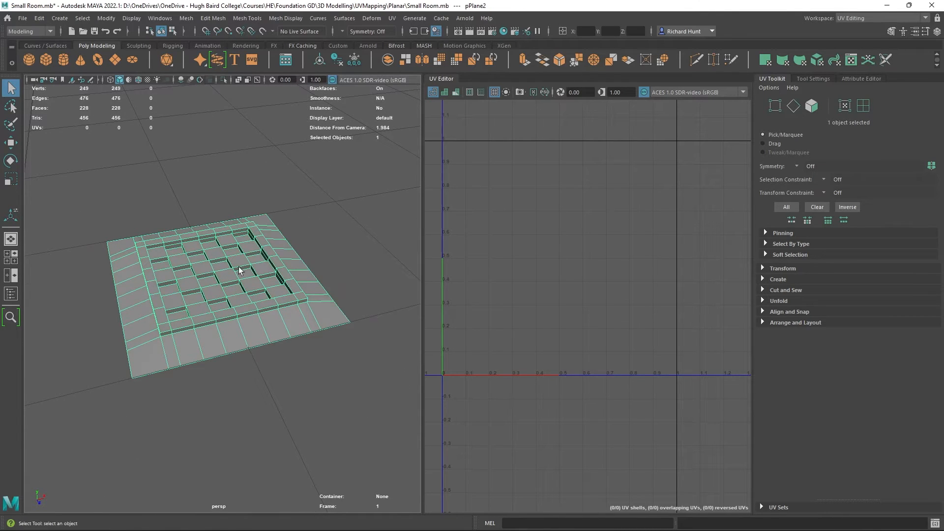
scroll(238, 266, "down", 2)
left_click_drag(321, 267, 427, 249, "alt")
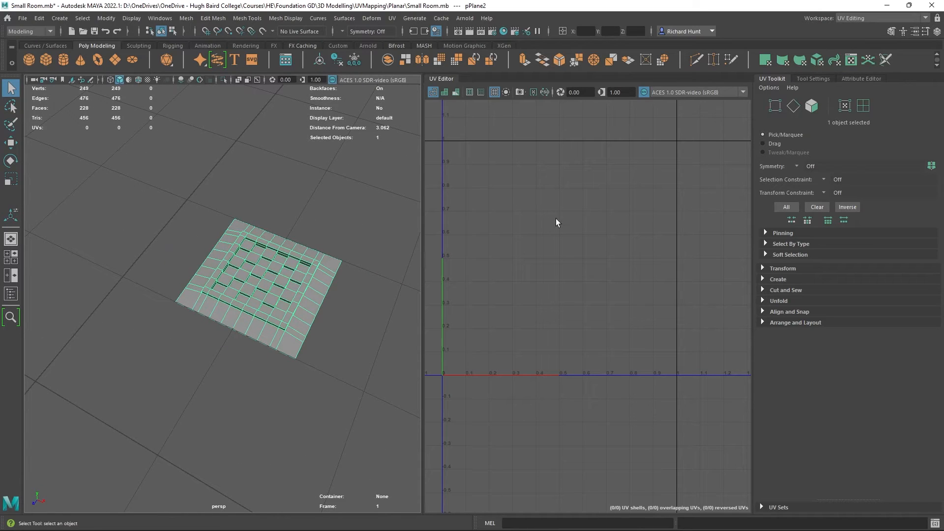
right_click_drag(556, 218, 657, 332)
left_click_drag(413, 245, 558, 229)
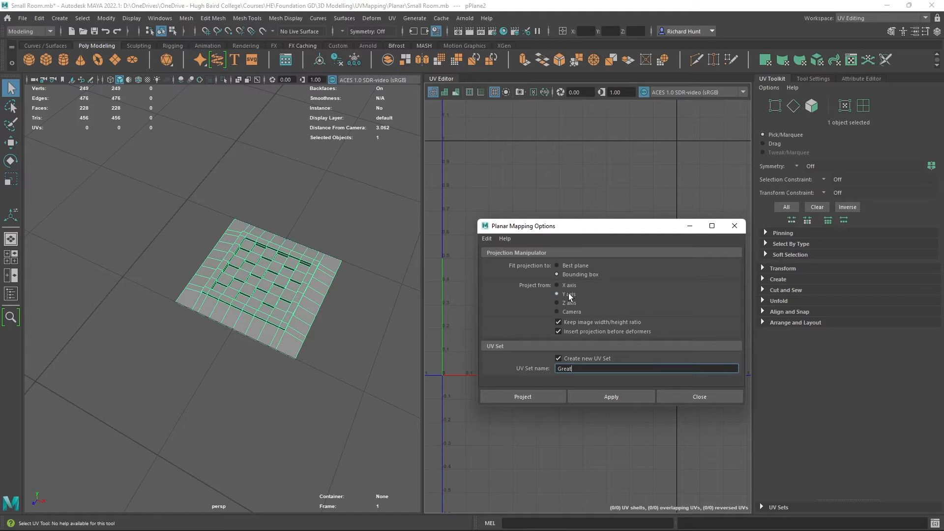
left_click_drag(579, 369, 501, 366)
type("grid")
left_click(562, 399)
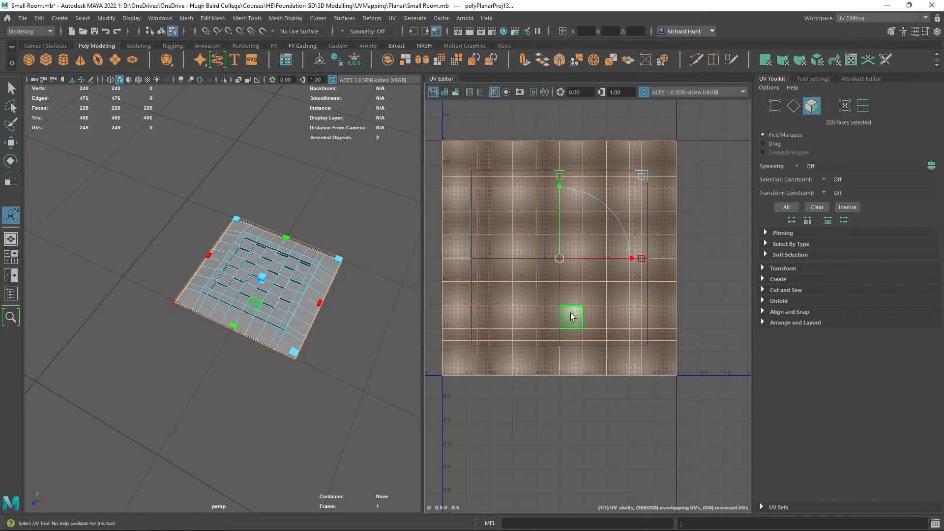
- Select single flat and vertical recess faces of the grate to compare how each appears in the UV layout
left_click(588, 432)
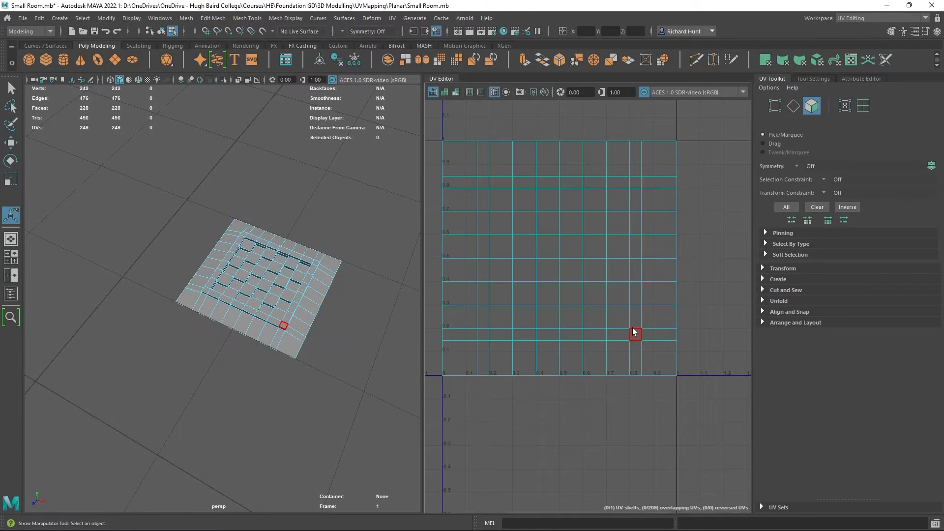
scroll(633, 328, "up", 5)
scroll(632, 327, "down", 4)
middle_click_drag(600, 310, 627, 334, "alt")
left_click(251, 266)
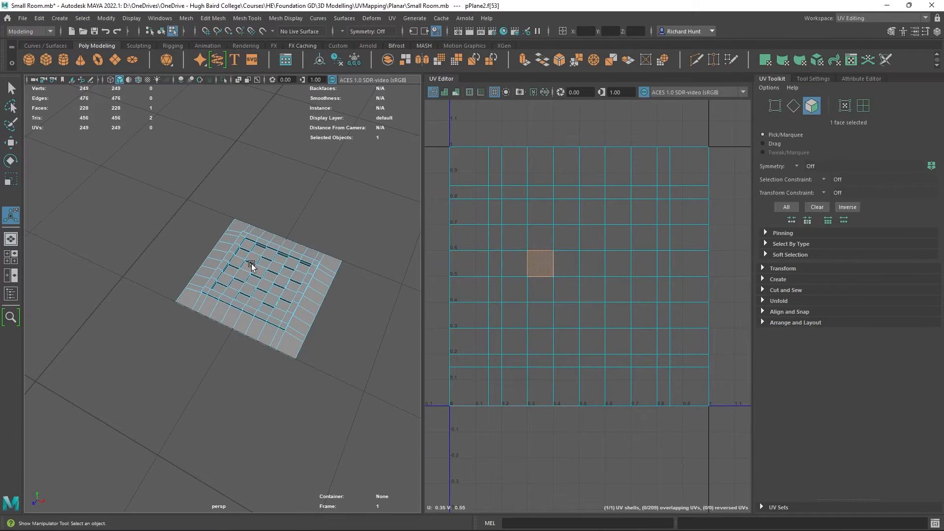
left_click(250, 263)
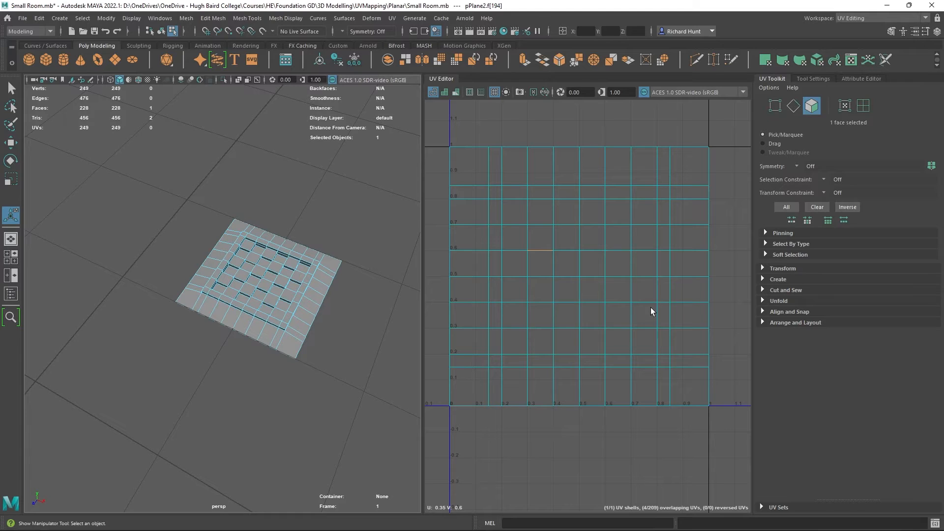
left_click(280, 256)
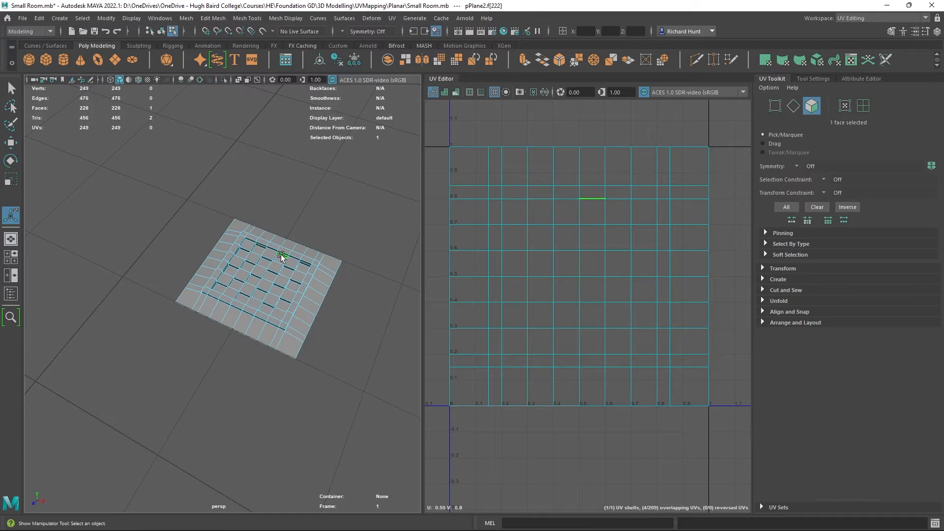
left_click(306, 263)
scroll(575, 256, "down", 3)
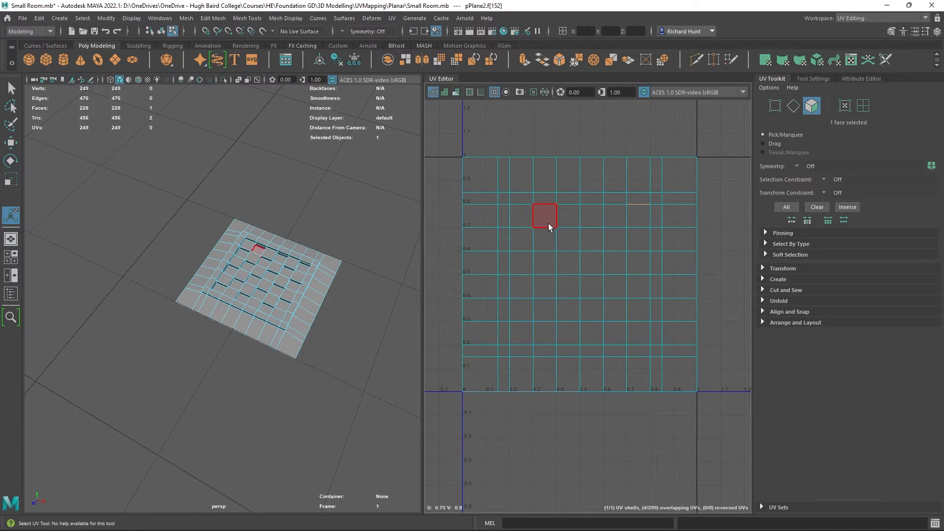
left_click(549, 226)
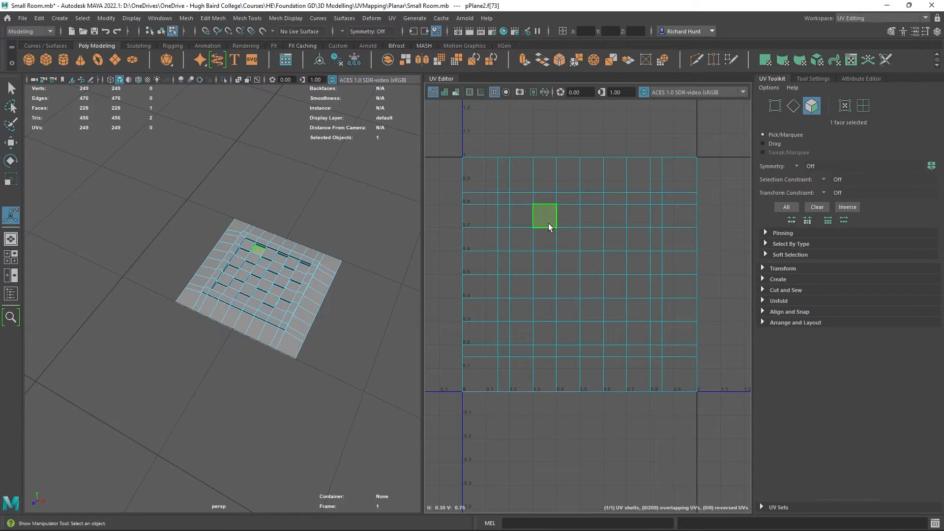
left_click(331, 293)
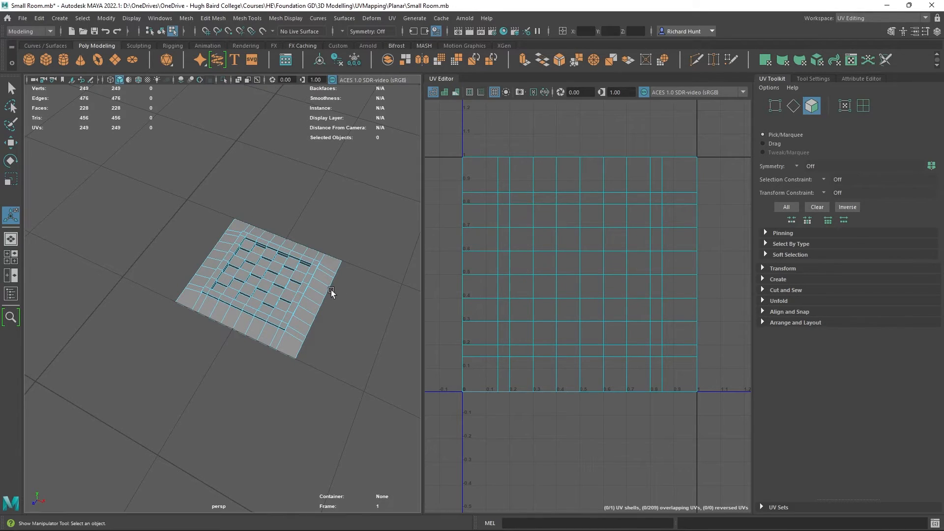
- Select all grate faces to check the whole UV layout against the model, and clear the selection
double_click(310, 291)
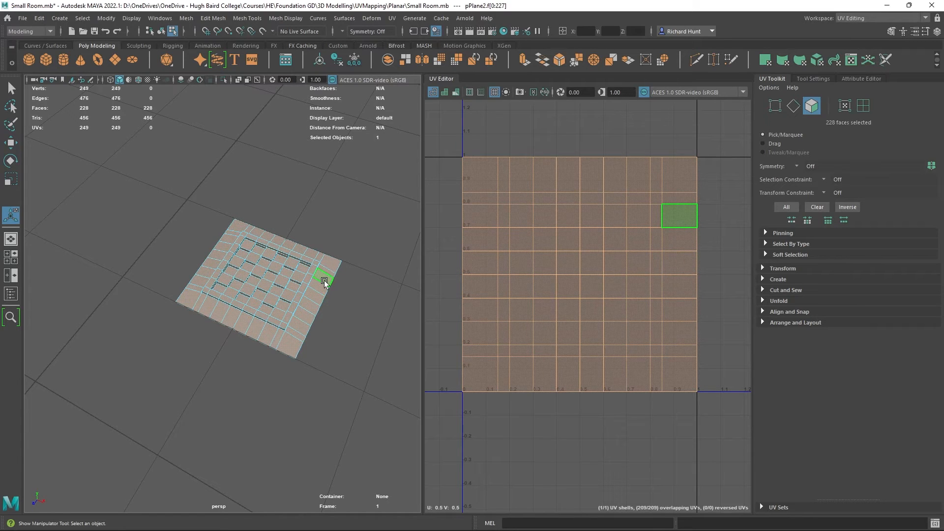
scroll(324, 281, "up", 5)
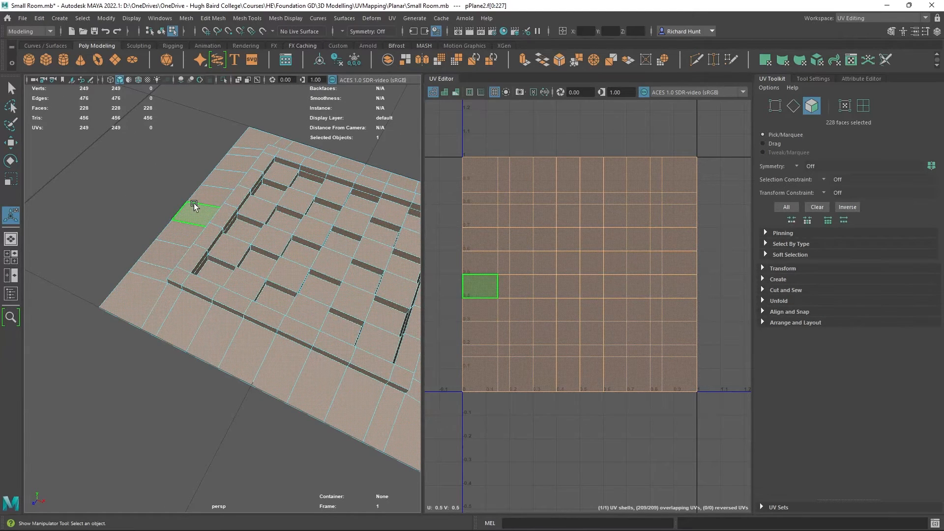
key("super")
left_click_drag(194, 206, 286, 222, "alt")
scroll(255, 252, "down", 5)
left_click_drag(333, 356, 298, 386, "alt")
left_click(567, 439)
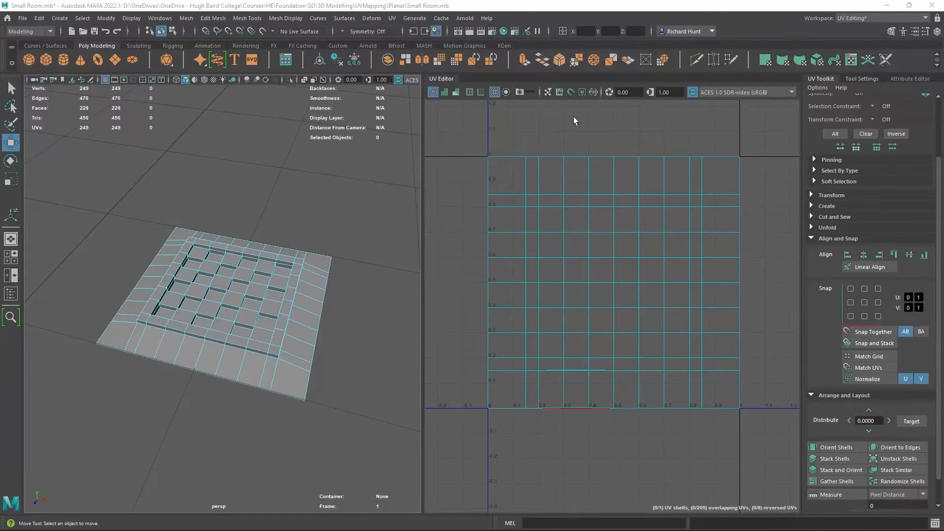
- Select the grate's outer border faces along all four sides and cut their UVs away from the centre
left_click(180, 232)
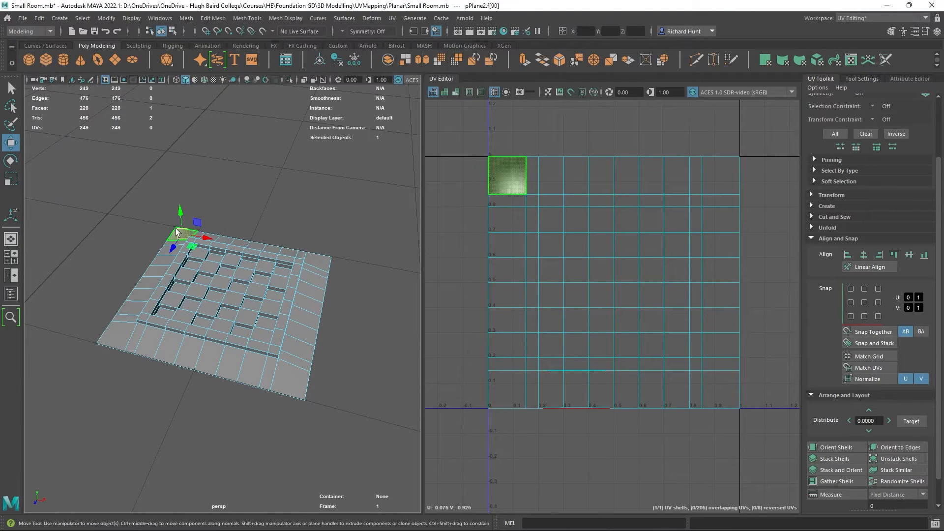
double_click(315, 261, "shift")
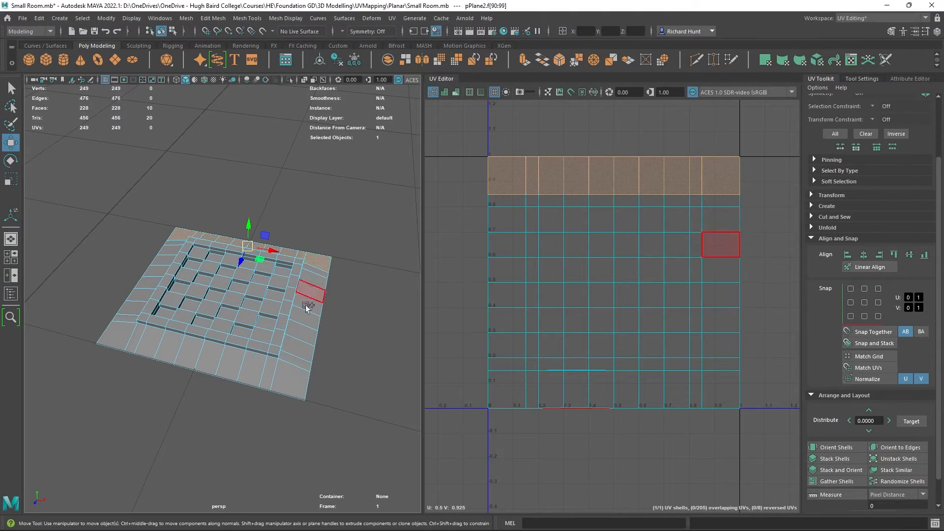
double_click(296, 377, "shift")
double_click(120, 339, "shift")
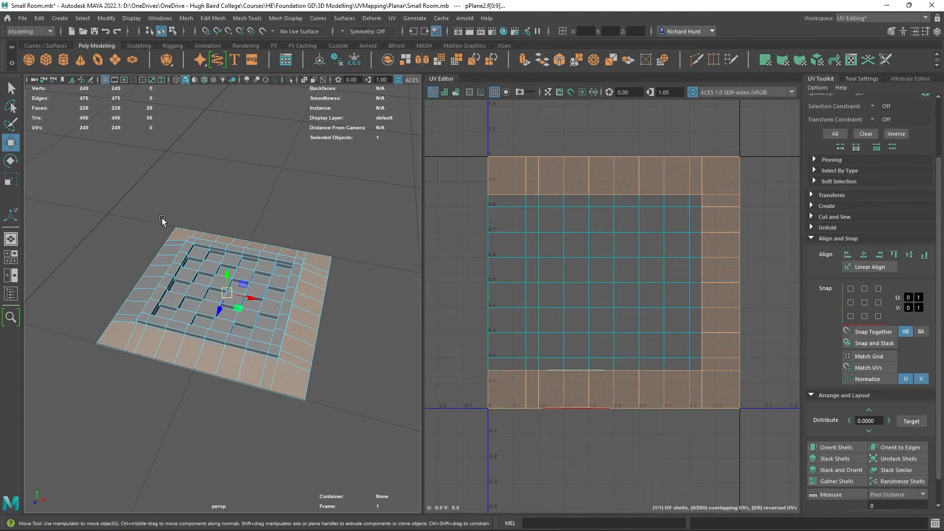
double_click(177, 244, "shift")
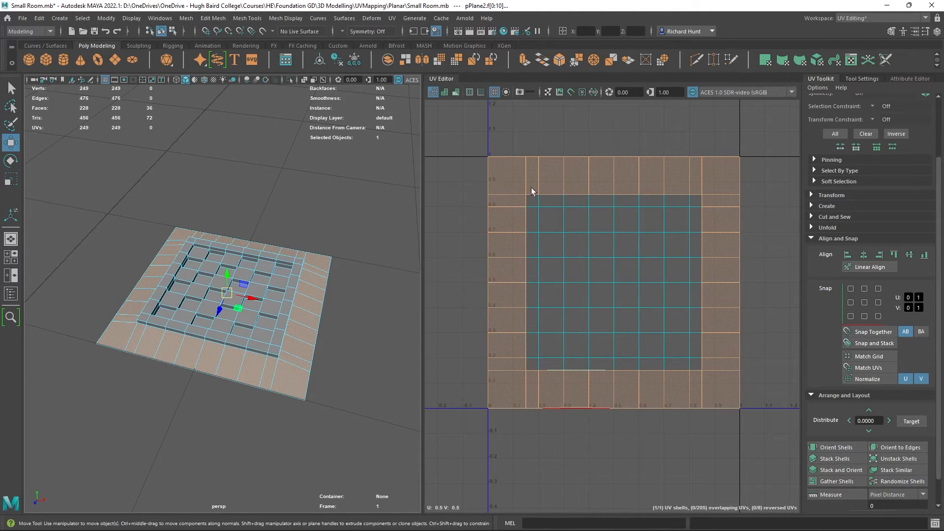
right_click_drag(530, 220, 575, 330)
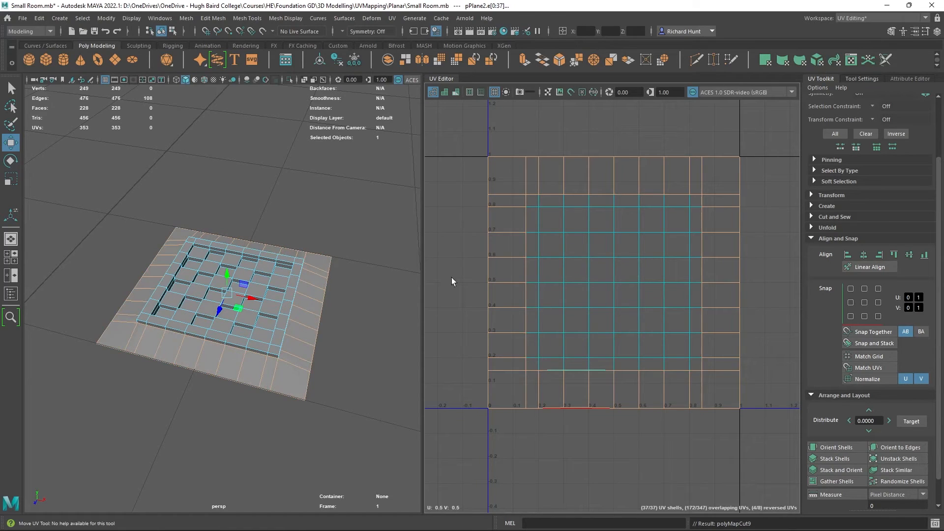
left_click_drag(547, 278, 575, 325)
key("ctrl+z")
- Move the grate's centre UV shell below the 0–1 UV square and the border shells one tile over into negative U
left_click(583, 456)
double_click(611, 290)
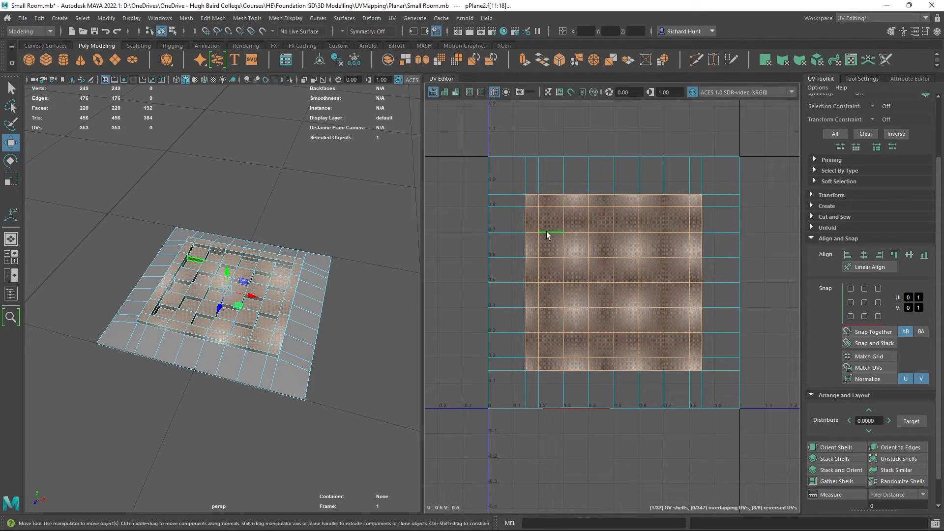
left_click_drag(573, 243, 606, 490)
left_click(573, 389)
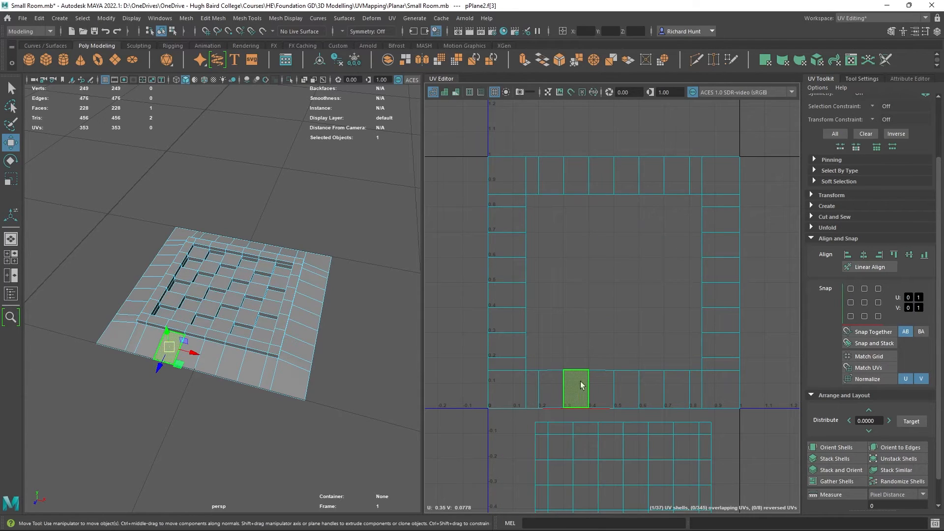
left_click_drag(457, 126, 753, 396)
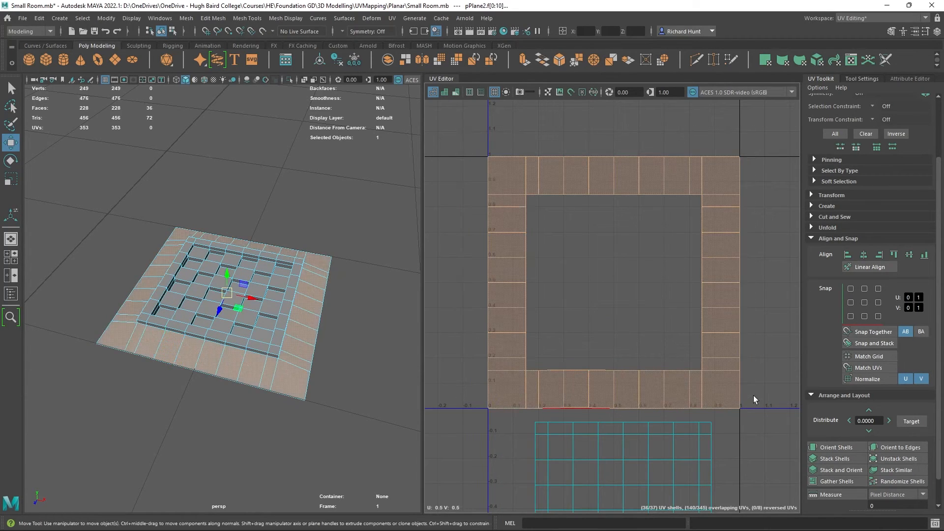
left_click_drag(528, 248, 268, 200)
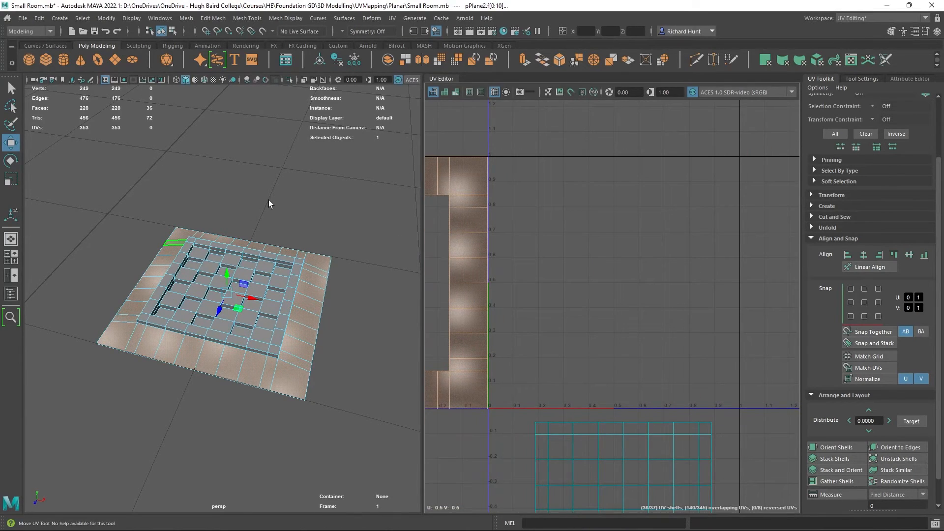
left_click(530, 238)
middle_click_drag(532, 234, 737, 236, "alt")
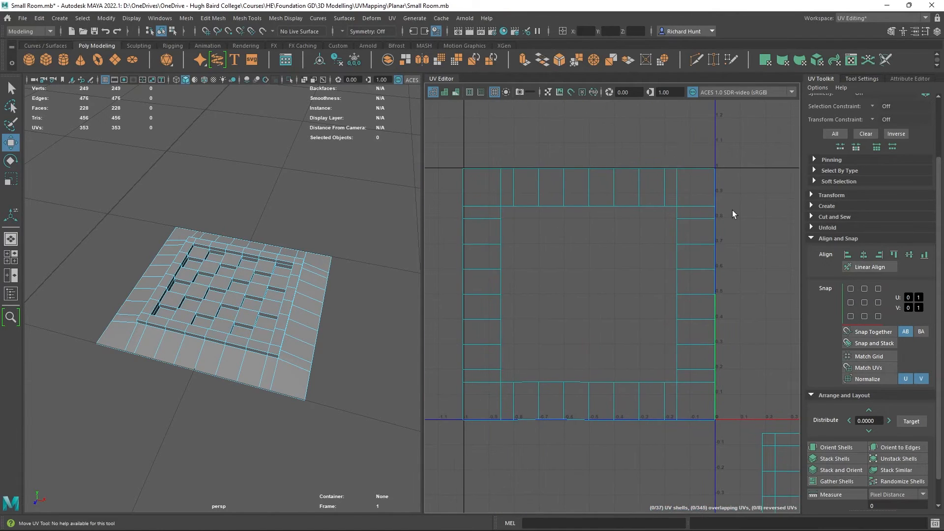
- Try moving the border's upper-right corner UV face away from its neighbours, and undo the move
left_click(698, 191)
left_click_drag(703, 194, 742, 195)
key("ctrl+z")
key("ctrl+z")
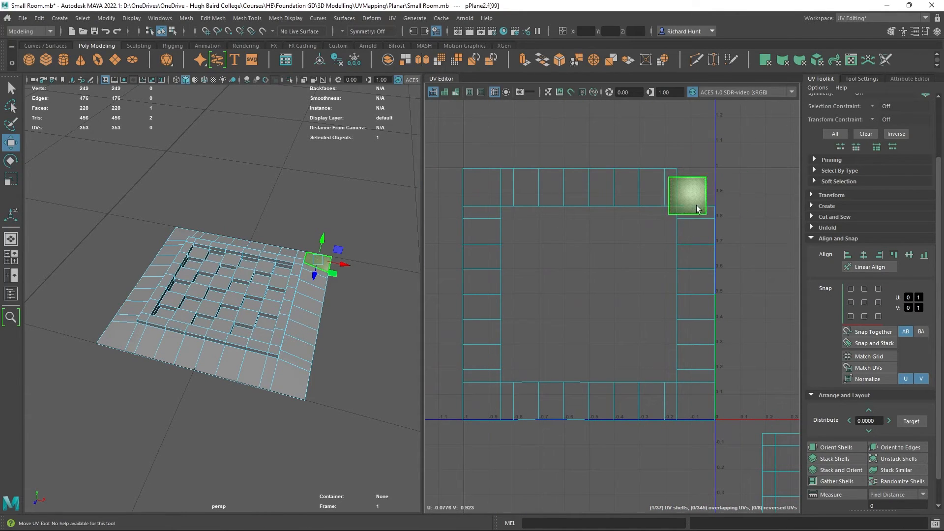
left_click(441, 182)
right_click_drag(442, 182, 447, 204)
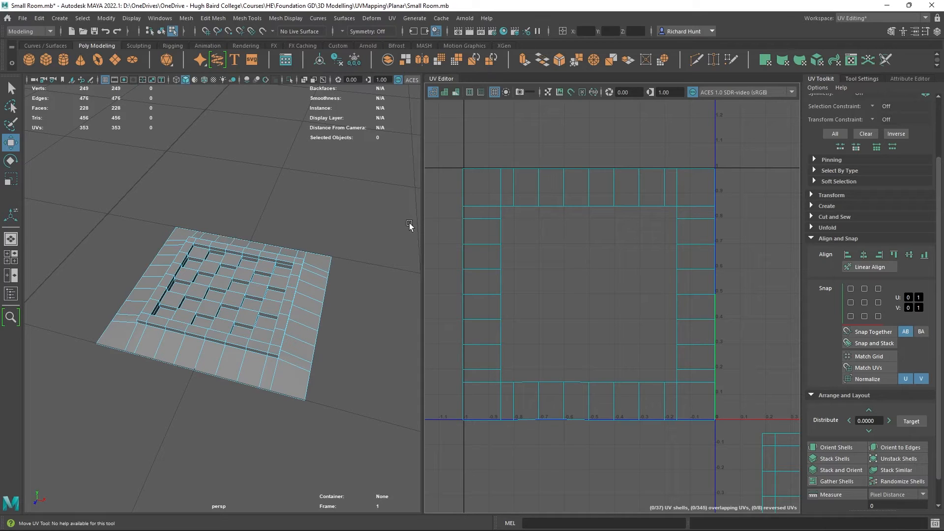
left_click(466, 184)
right_click_drag(456, 204, 458, 183)
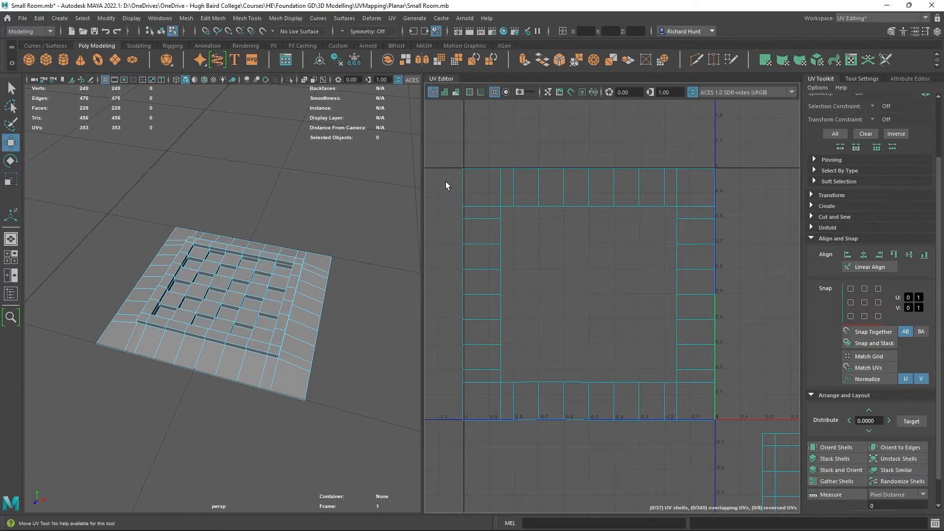
- Try sewing one inner UV edge of the border's upper row to its matching edge on the centre shell, and undo the sew
left_click(486, 189)
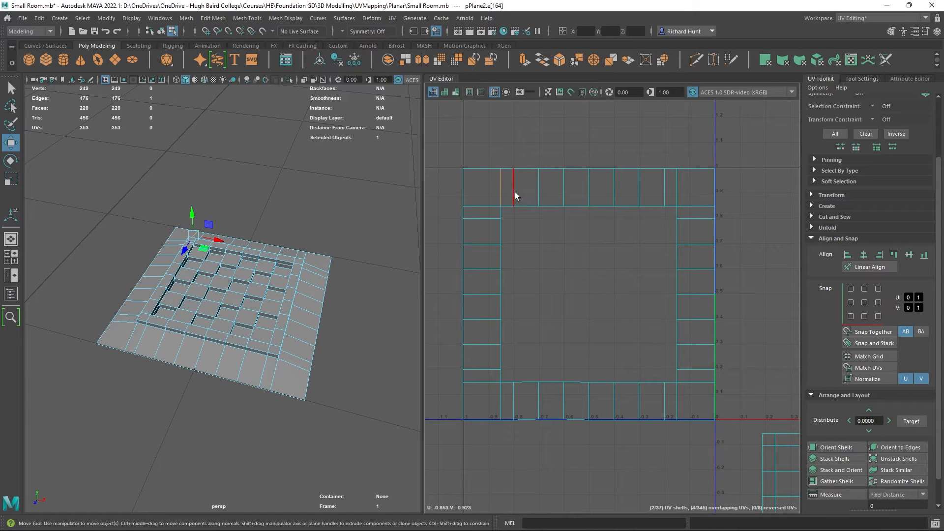
left_click(521, 206)
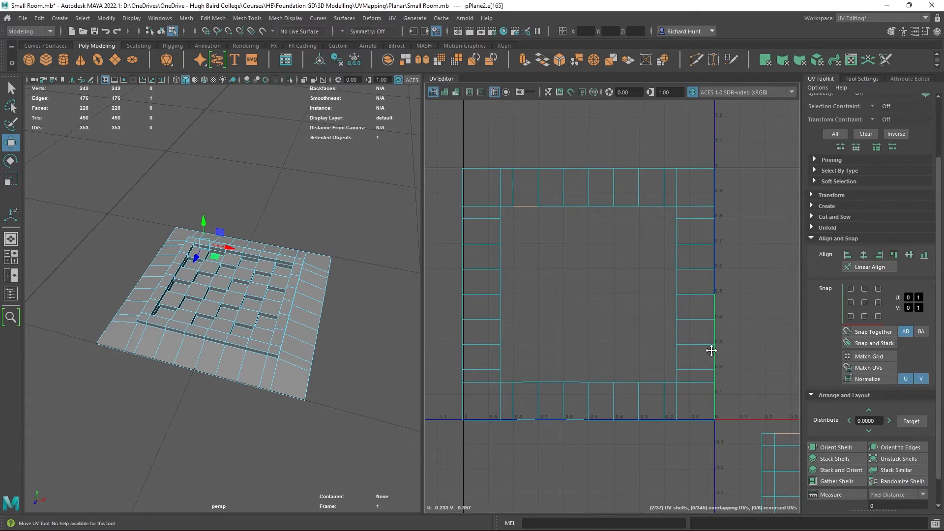
middle_click_drag(711, 350, 635, 261, "alt")
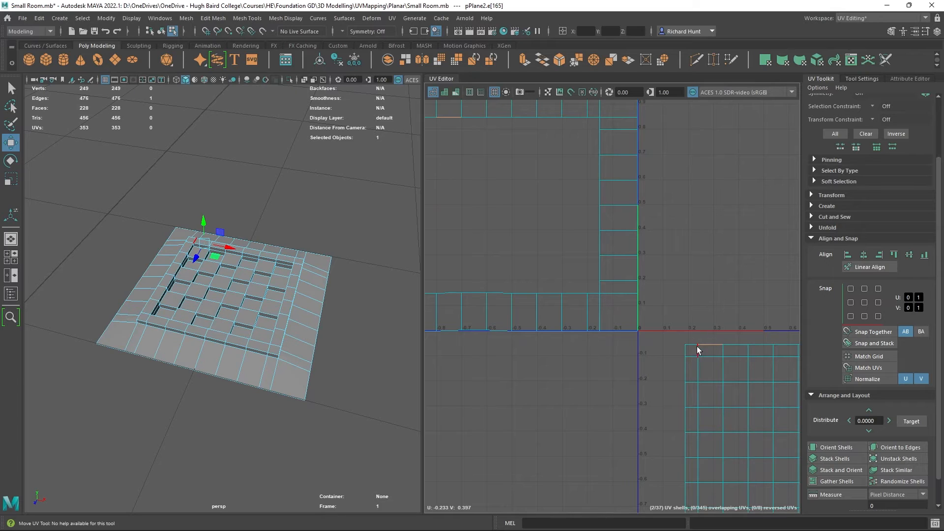
middle_click_drag(702, 302, 728, 322, "alt")
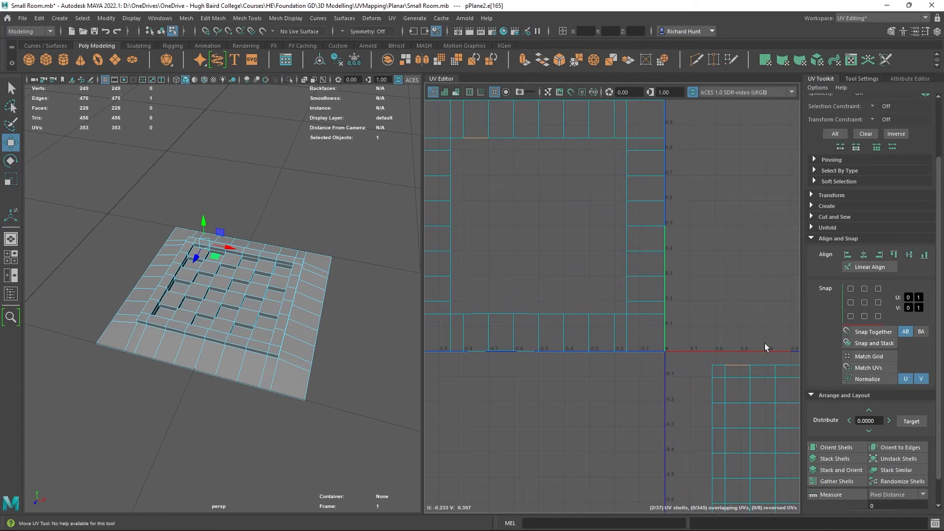
right_click_drag(486, 136, 543, 259)
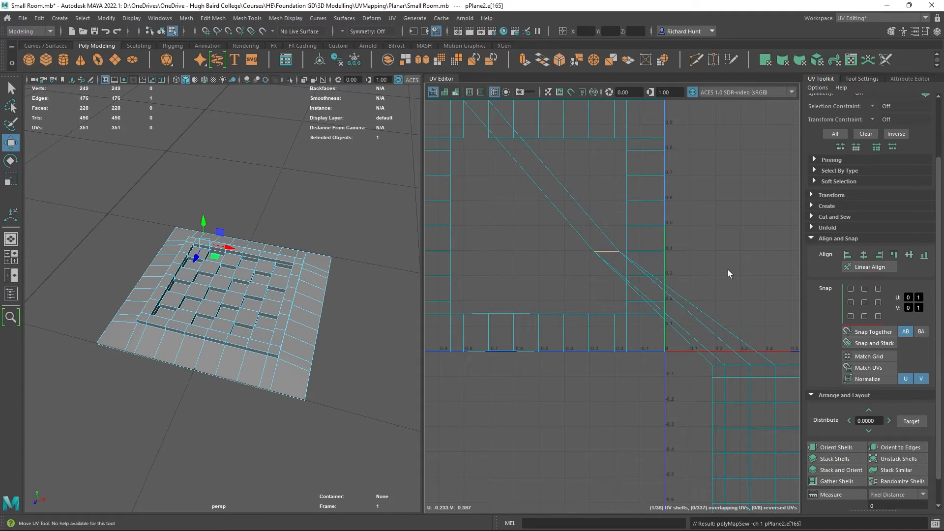
key("ctrl+z")
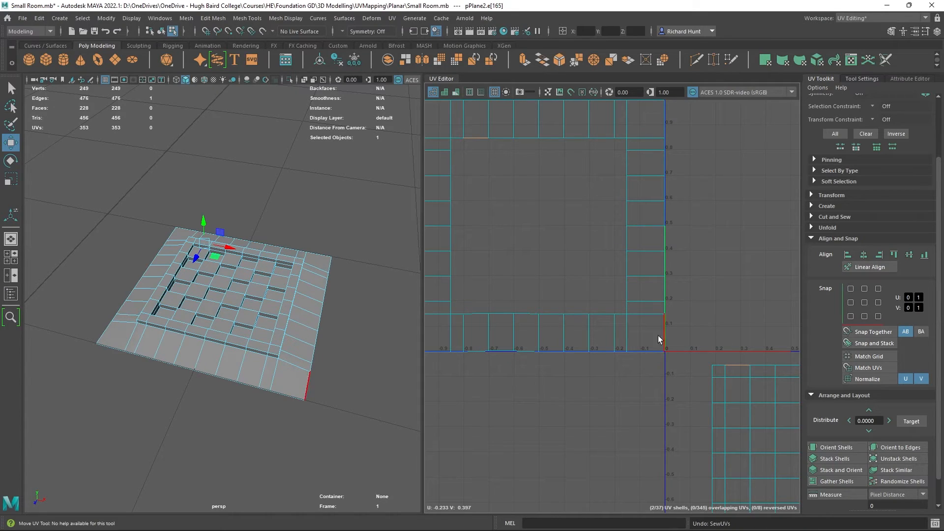
- Select the dividing UV edges along all four sides of the border and sew them so the border forms one shell
scroll(664, 357, "down", 1)
middle_click_drag(691, 300, 711, 311, "alt")
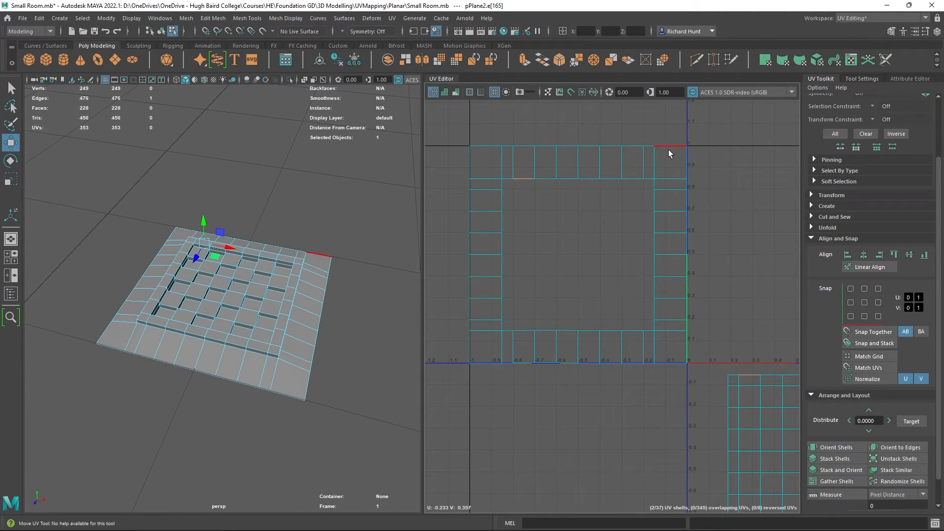
left_click_drag(668, 149, 671, 353)
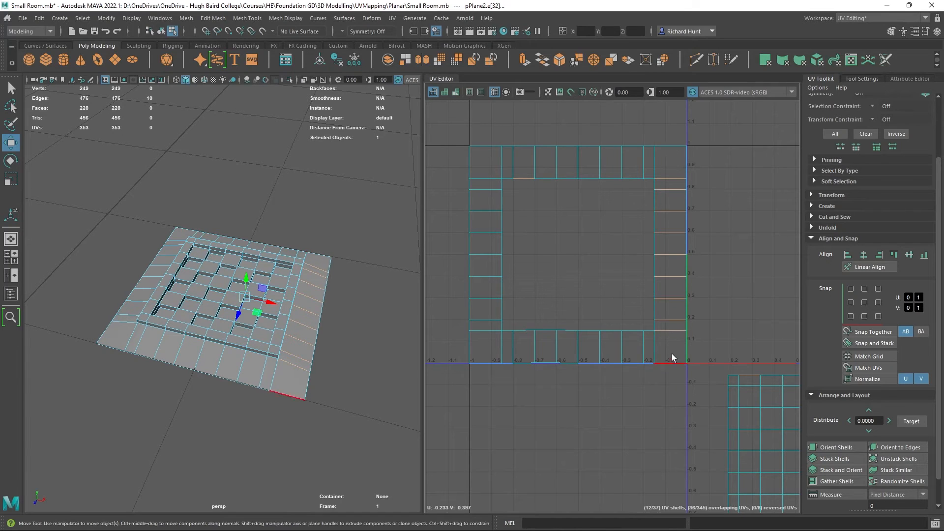
left_click_drag(485, 163, 666, 168)
left_click_drag(480, 167, 505, 306, "shift")
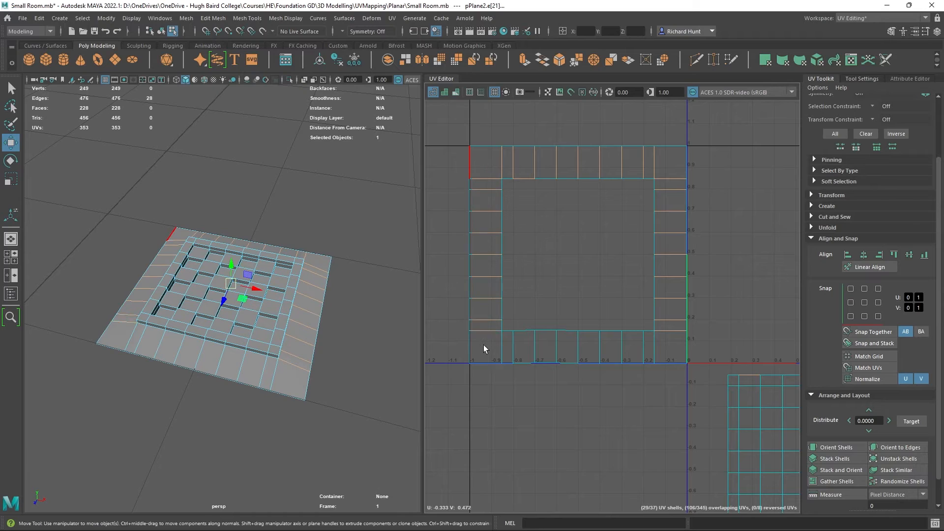
left_click_drag(482, 347, 670, 347, "shift")
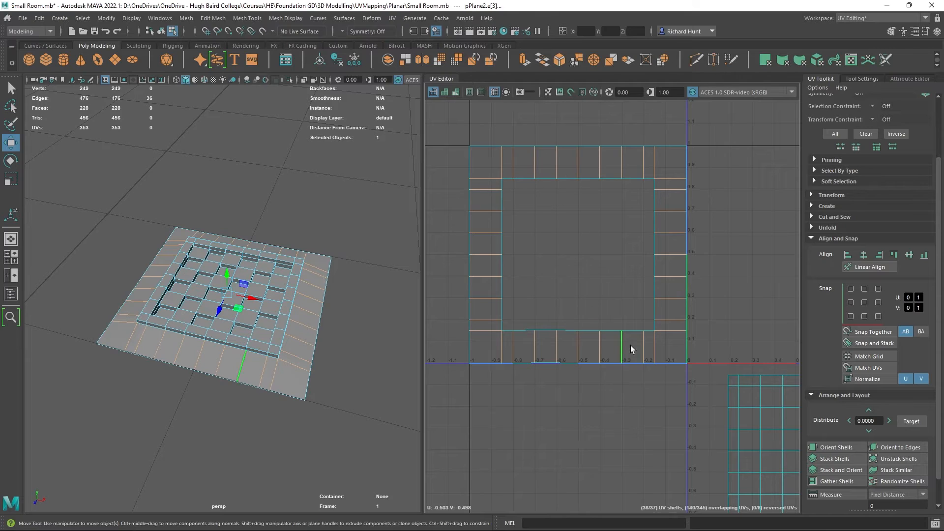
right_click_drag(484, 181, 535, 301)
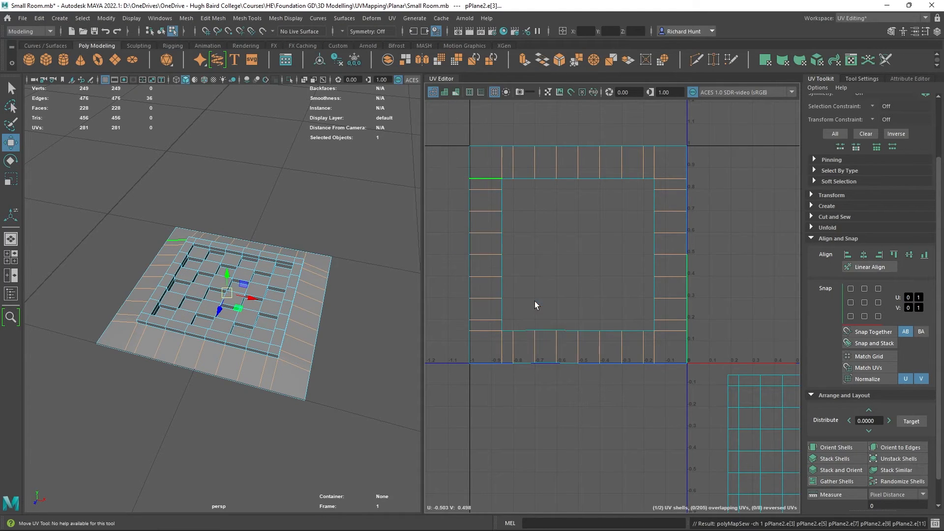
- Test the sewn border by moving it as one shell, and place it back over the negative-U tile
middle_click_drag(581, 444, 626, 435, "alt")
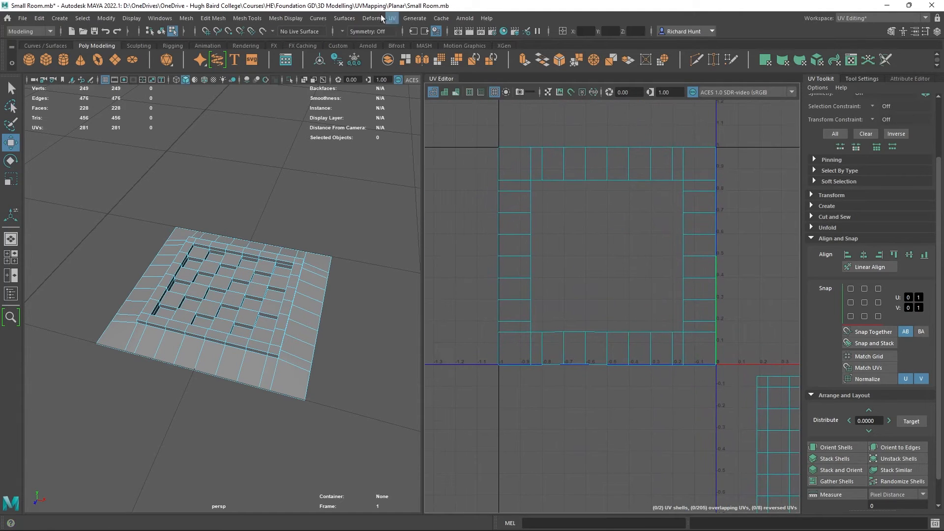
left_click(519, 212)
right_click_drag(519, 211, 524, 235)
mouse_move(509, 228)
left_mouse_down()
mouse_move(563, 205)
mouse_move(500, 241)
mouse_move(517, 238)
left_mouse_up()
left_click(553, 250)
key("ctrl+z")
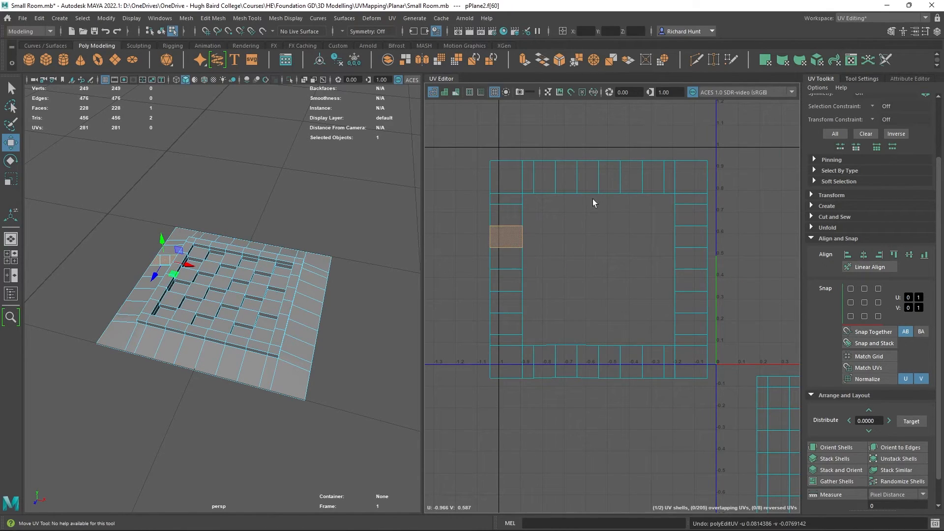
double_click(596, 181)
left_click_drag(598, 182, 606, 170)
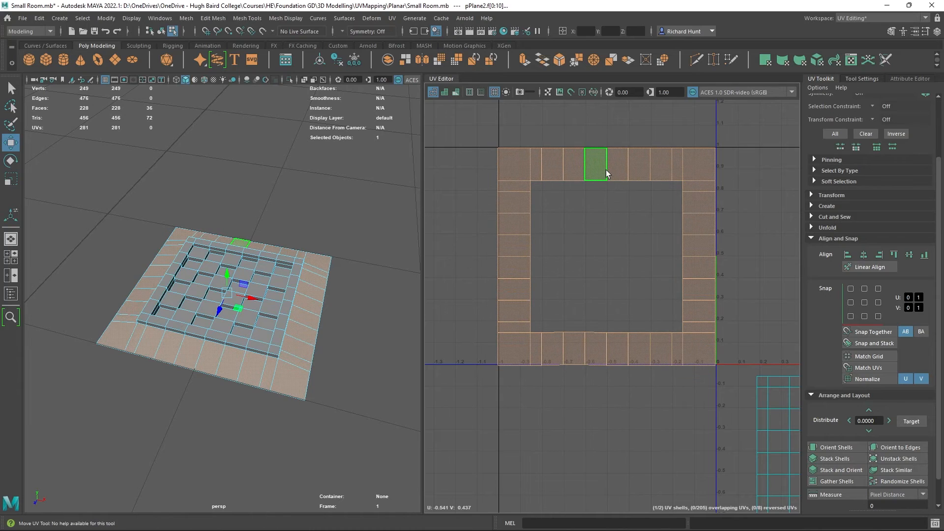
- Examine how the grate's raised and recessed centre faces correspond to the squares of the centre UV shell
middle_click_drag(742, 427, 568, 392, "alt")
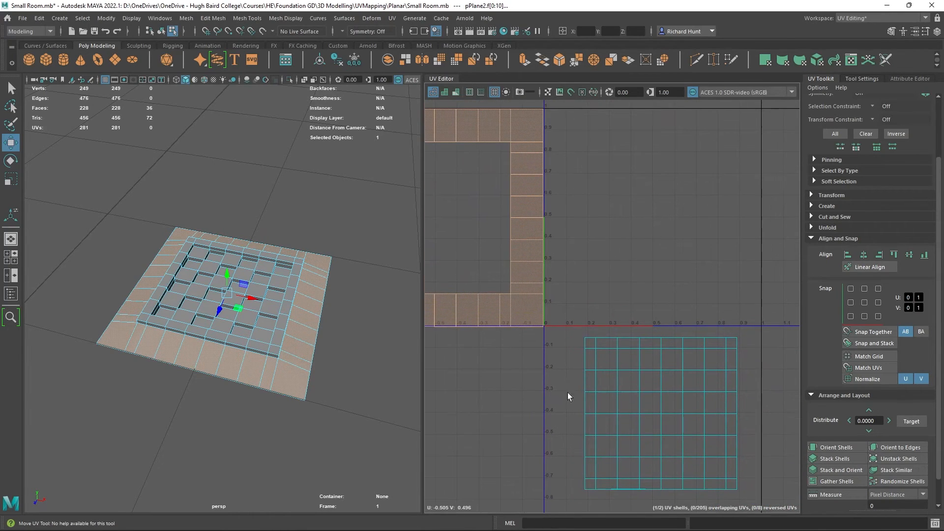
left_click(315, 439)
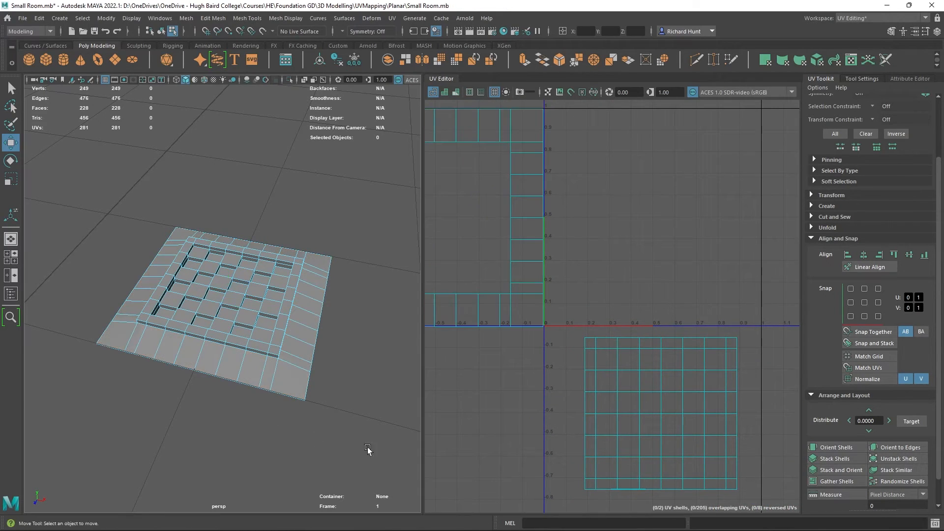
mouse_move(495, 528)
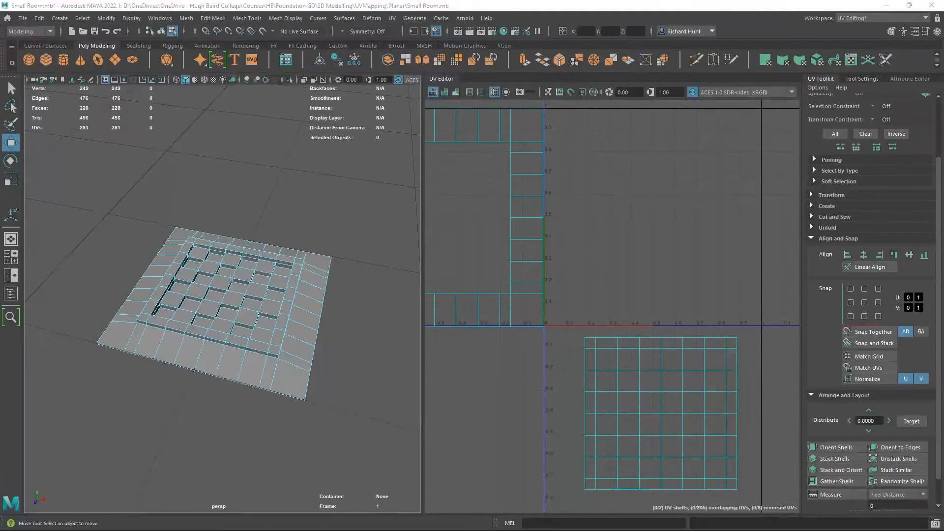
scroll(162, 286, "up", 10)
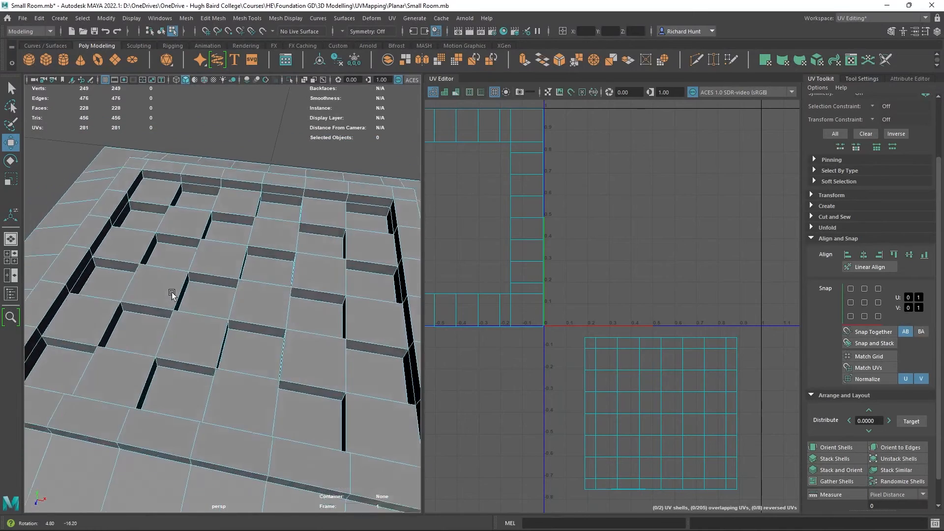
double_click(111, 220)
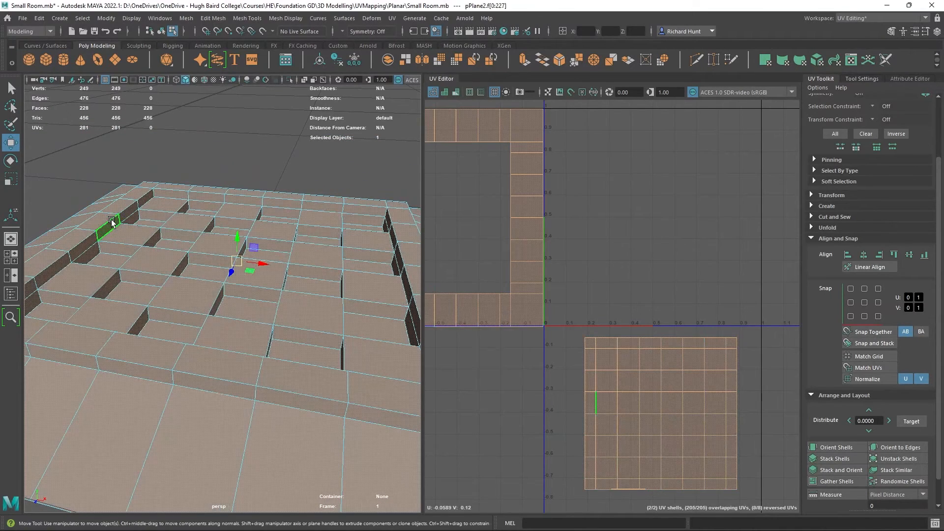
left_click(83, 226)
left_click(145, 240)
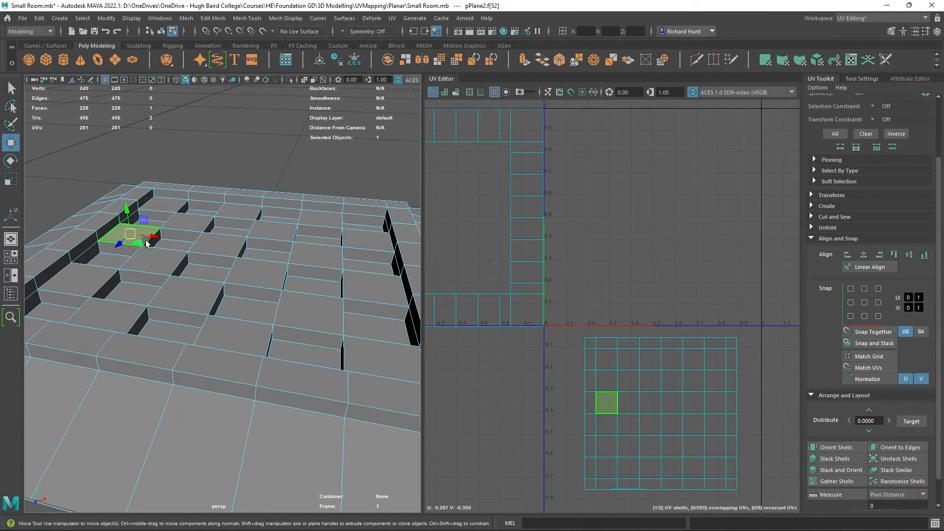
left_click(170, 241)
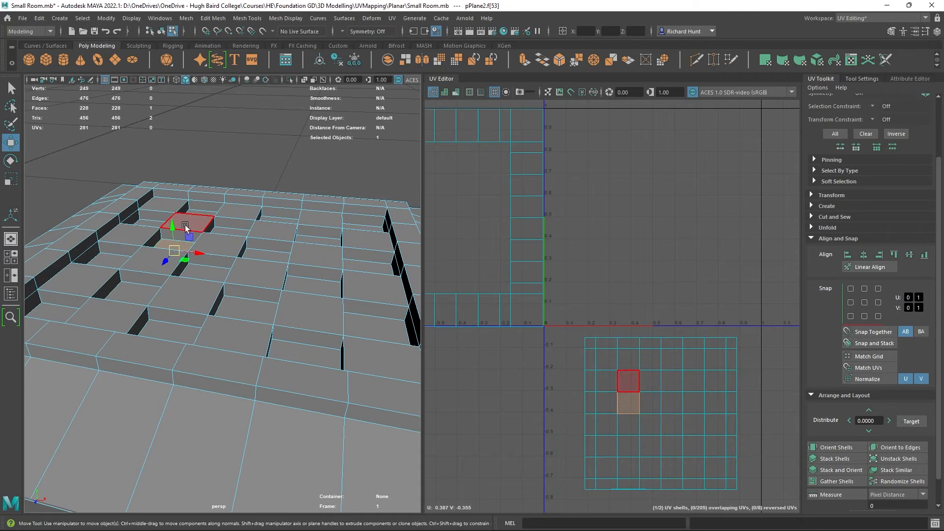
mouse_move(176, 215)
left_mouse_down("alt")
mouse_move(180, 236)
mouse_move(169, 211)
left_mouse_up("alt")
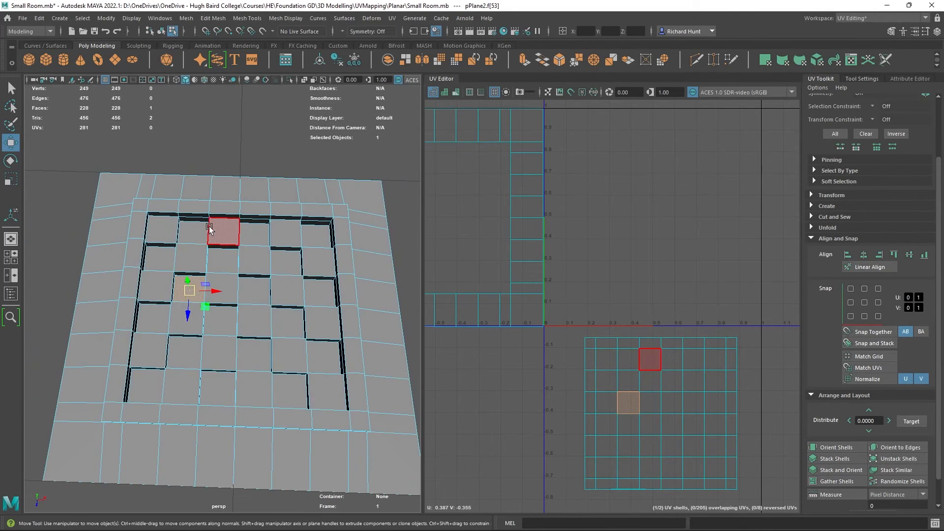
- Select all the recessed square faces in the grate's checkerboard centre and cut their UVs away from the raised lattice
left_click(196, 233)
left_click(250, 231, "shift")
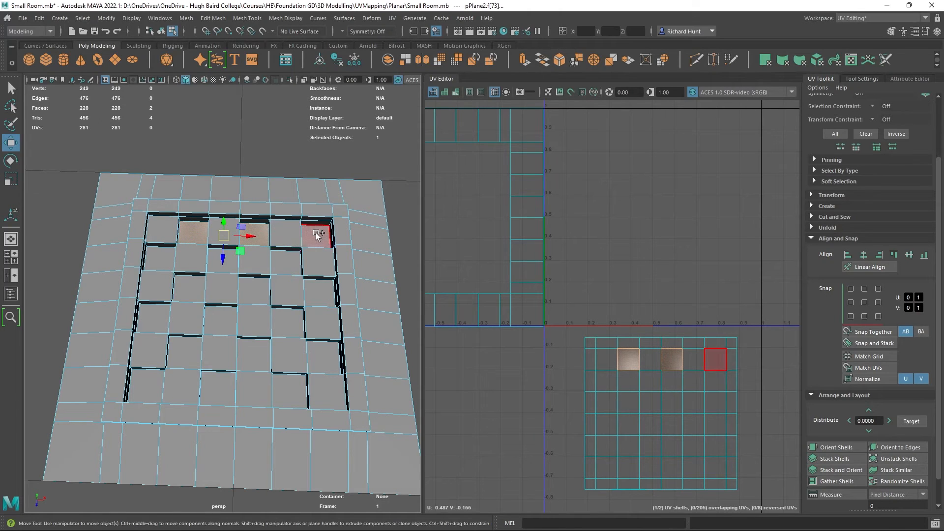
left_click(315, 232, "shift")
left_click(291, 260, "shift")
left_click(223, 261, "shift")
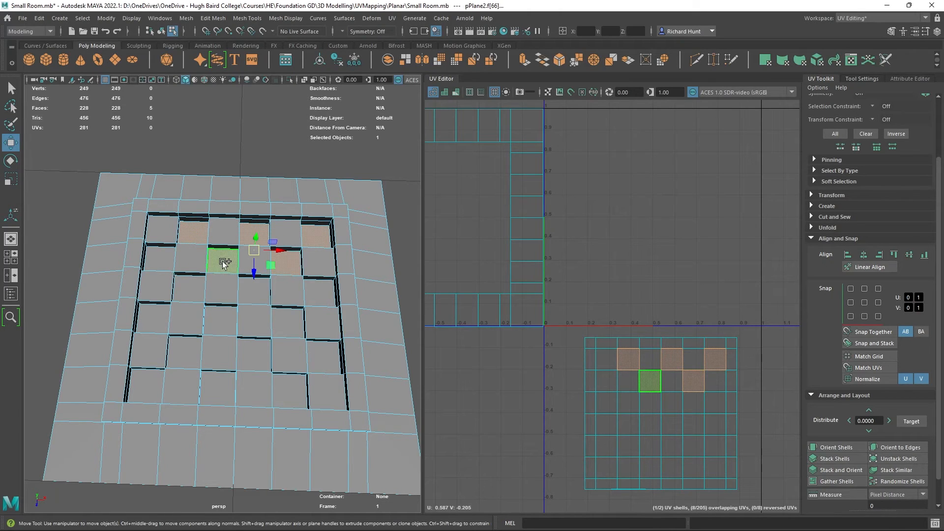
left_click(152, 256, "shift")
left_click(191, 296, "shift")
left_click(254, 290, "shift")
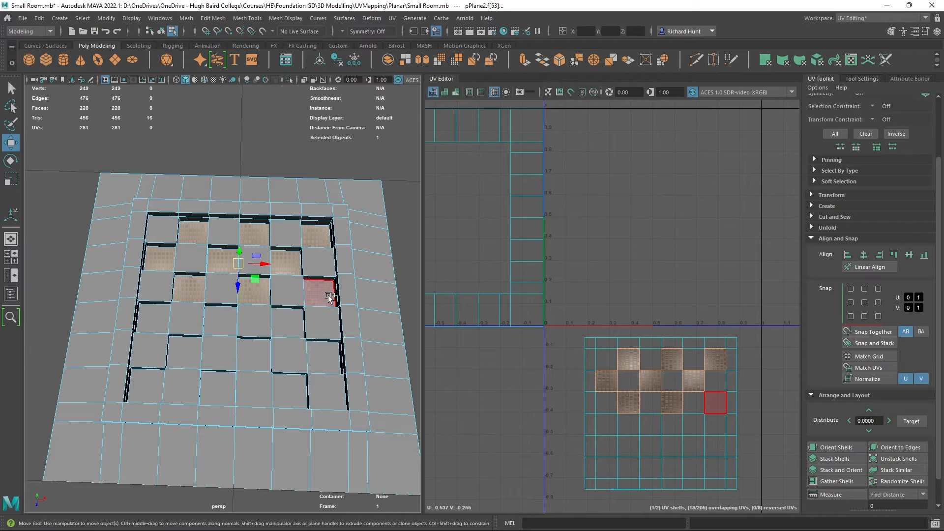
left_click(325, 303, "shift")
left_click(287, 322, "shift")
left_click(229, 323, "shift")
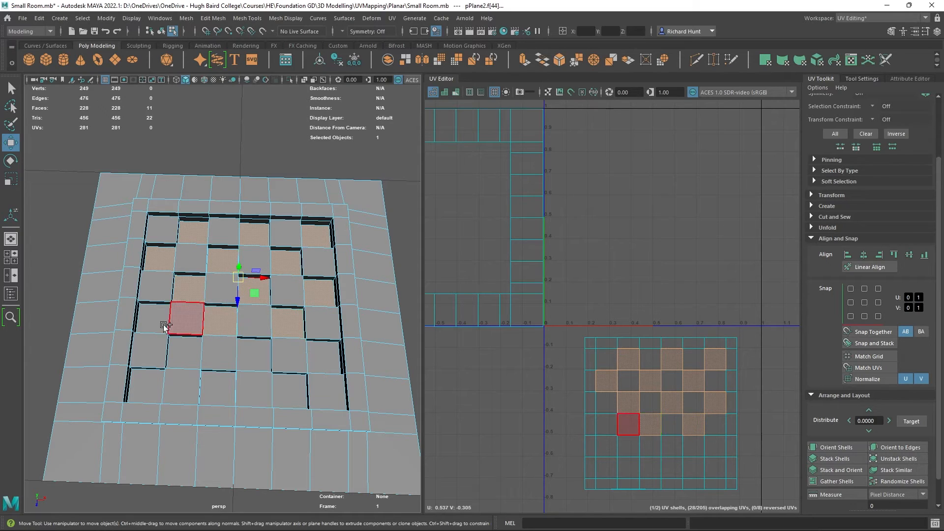
left_click(161, 323, "shift")
left_click(182, 352, "shift")
left_click(252, 353, "shift")
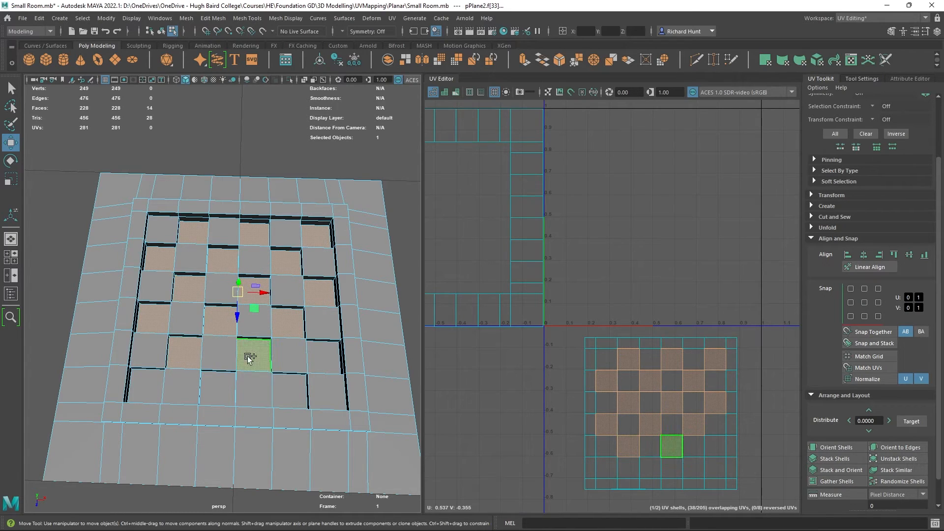
left_click(320, 353, "shift")
left_click(290, 390, "shift")
left_click(214, 387, "shift")
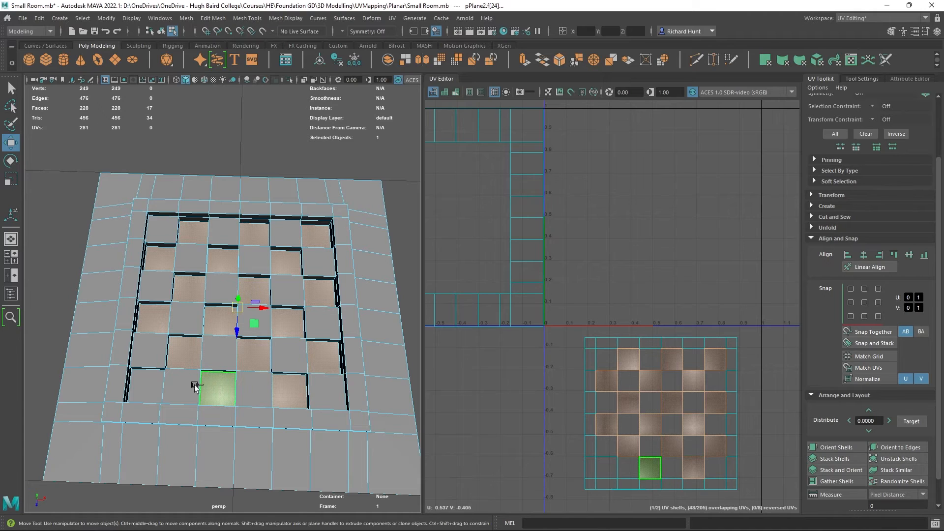
left_click(153, 385, "shift")
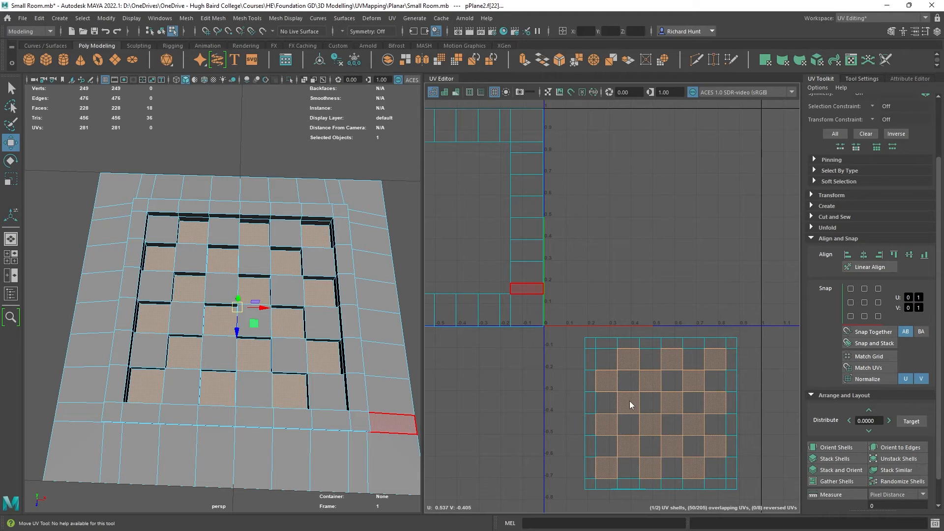
right_click_drag(630, 400, 670, 473)
- Move the raised lattice's UV shell one tile over into negative U, clear of the recessed squares, and clear the selection
double_click(590, 364)
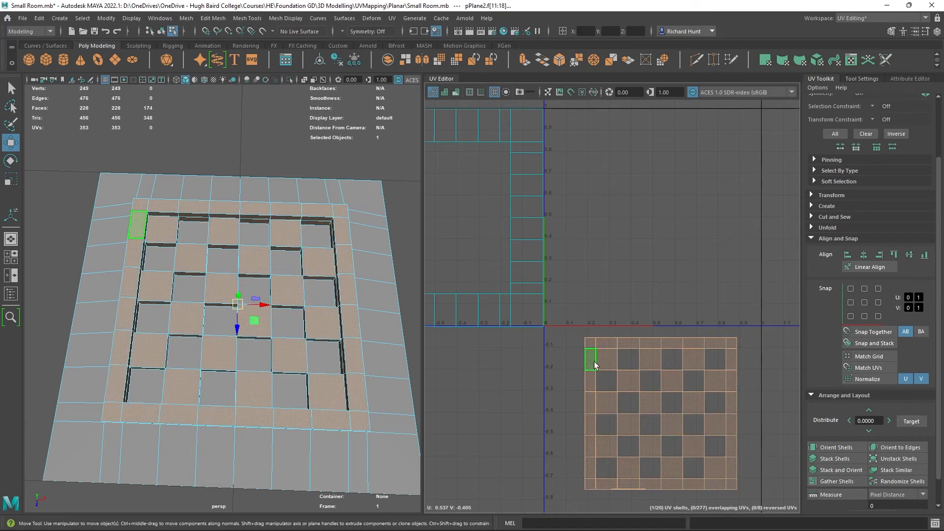
left_click_drag(589, 364, 413, 359)
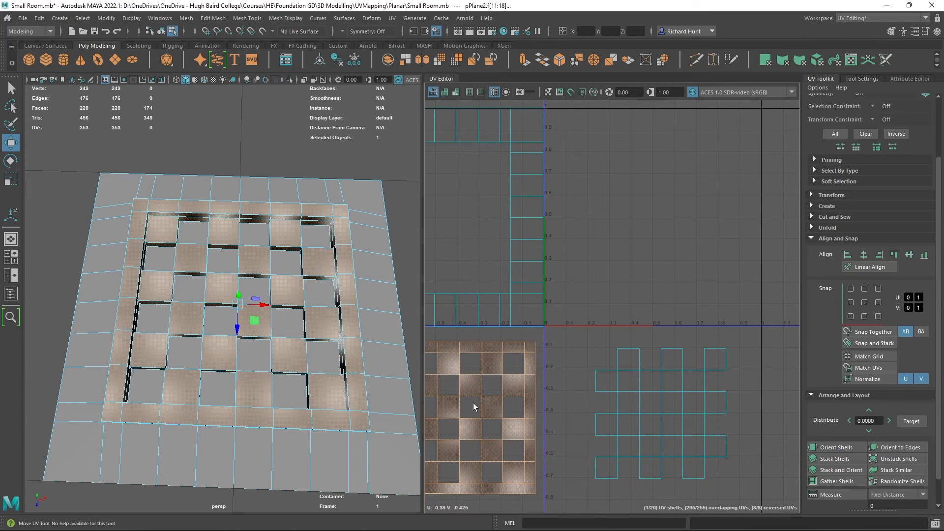
left_click(642, 384)
left_click(627, 381)
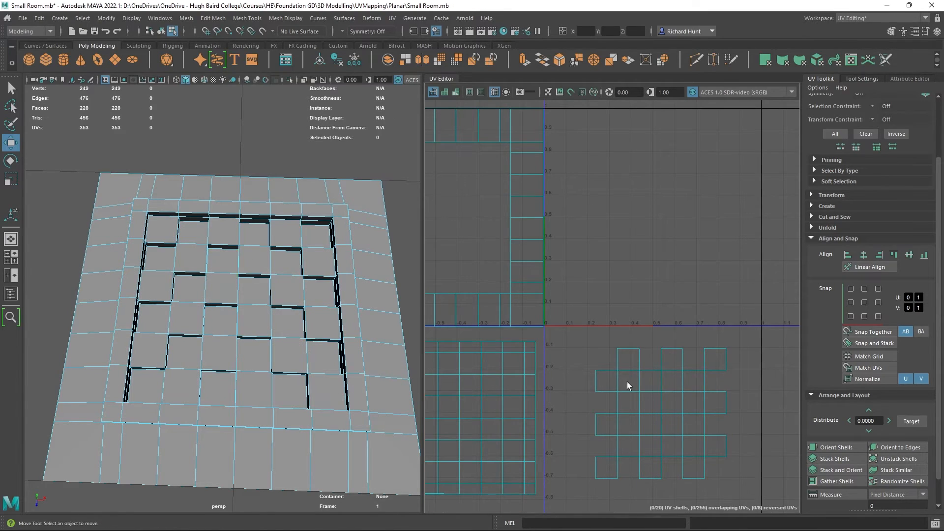
- Select all the recessed squares' UV faces, sew them, and move them toward the lattice shell in negative U
left_click(628, 356)
left_click(604, 376)
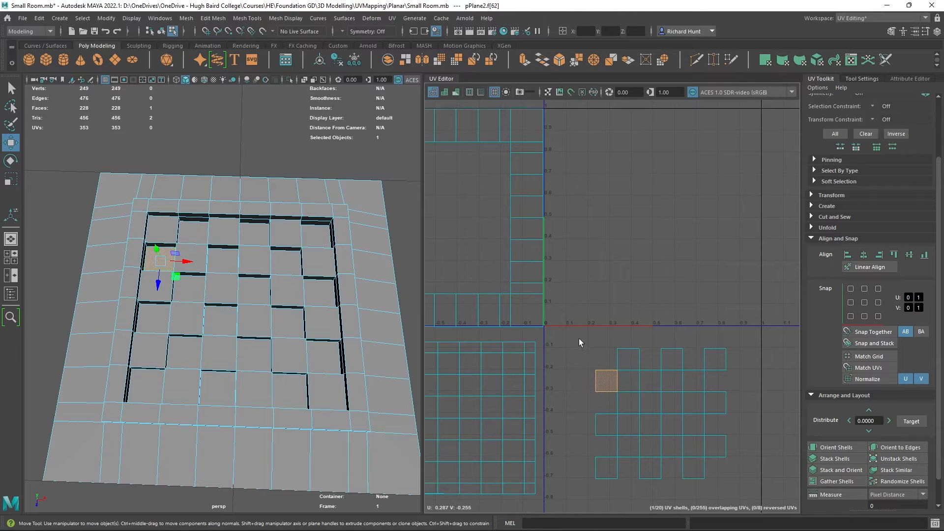
left_click_drag(579, 338, 755, 481)
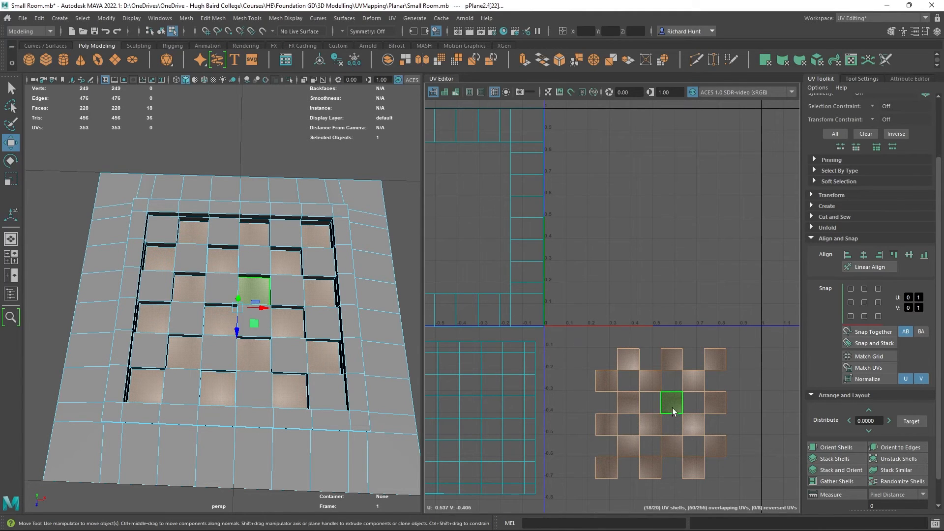
right_click_drag(673, 386, 721, 482)
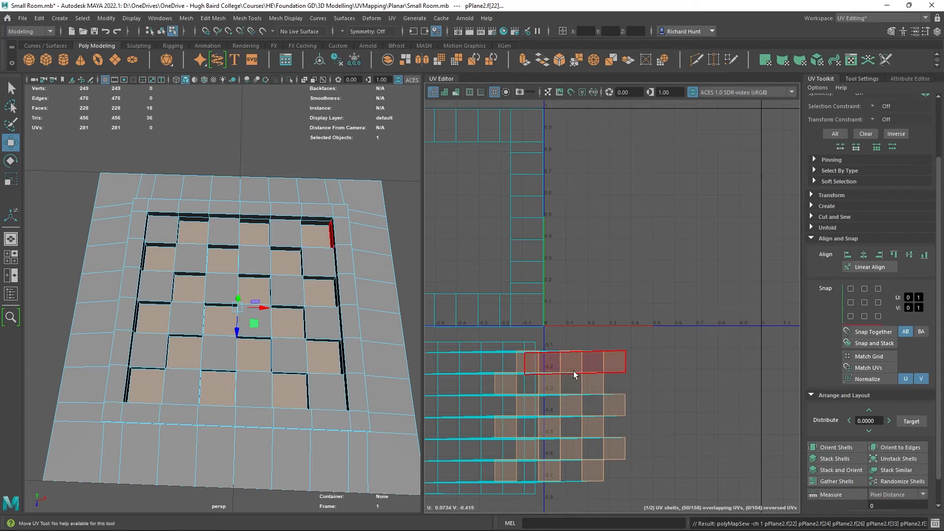
- Undo the sewing of the recessed squares' UVs
middle_click_drag(597, 336, 697, 304, "alt")
key("ctrl+z")
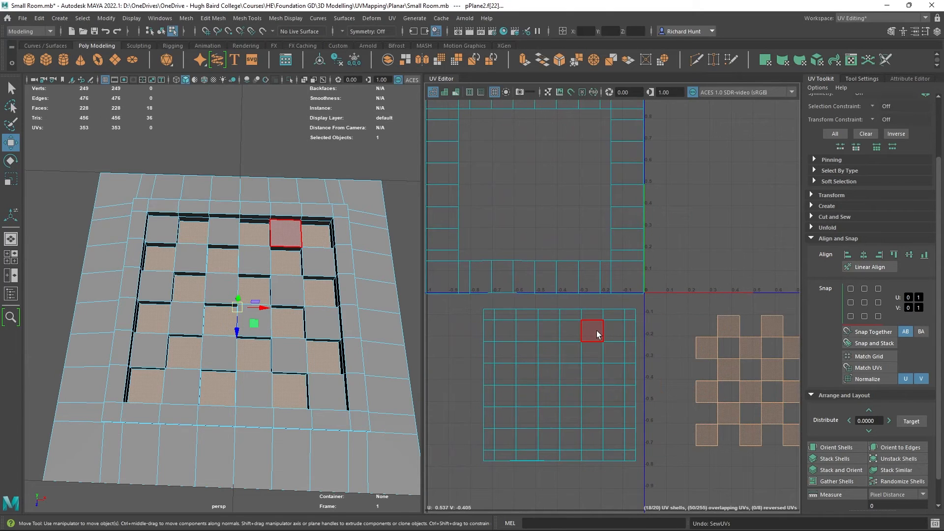
- Switch to UV edges and examine how the recessed squares' edges correspond to those of the raised lattice shell
right_click(736, 322)
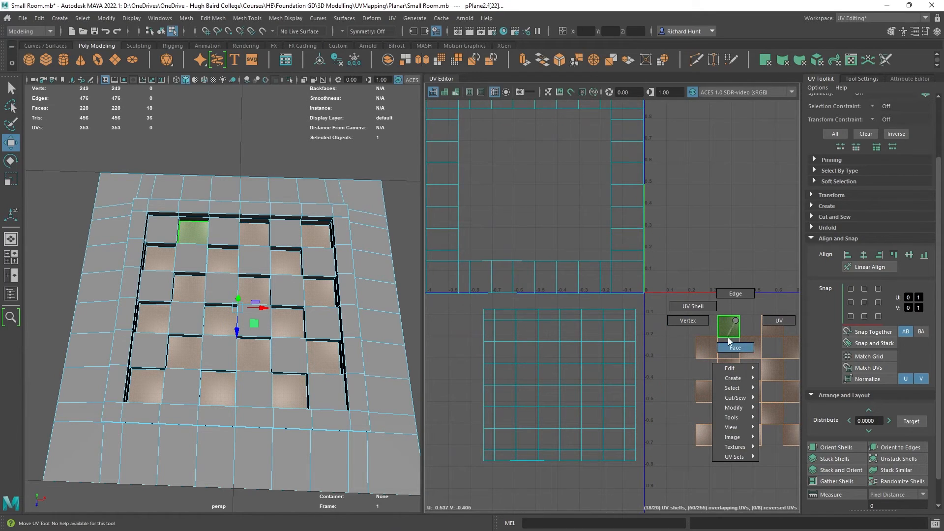
right_click_drag(728, 338, 735, 294)
left_click(727, 336)
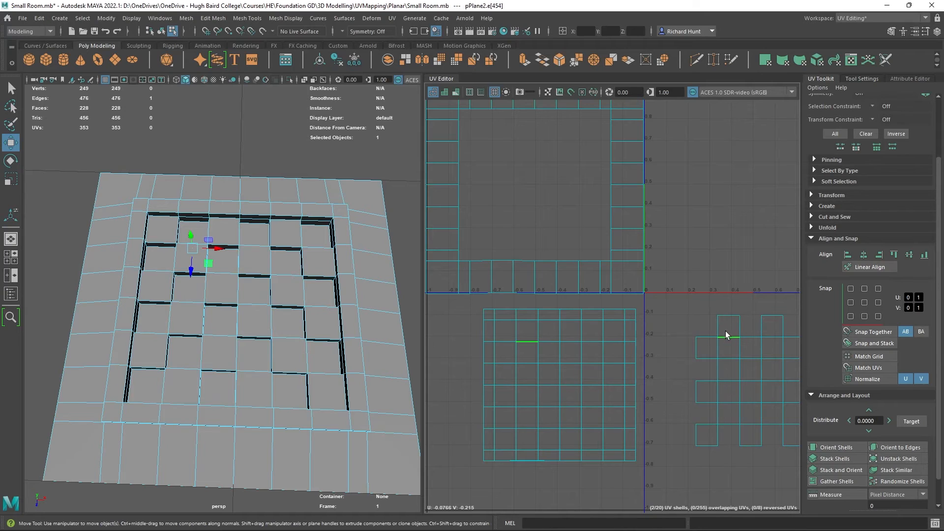
left_click(528, 329)
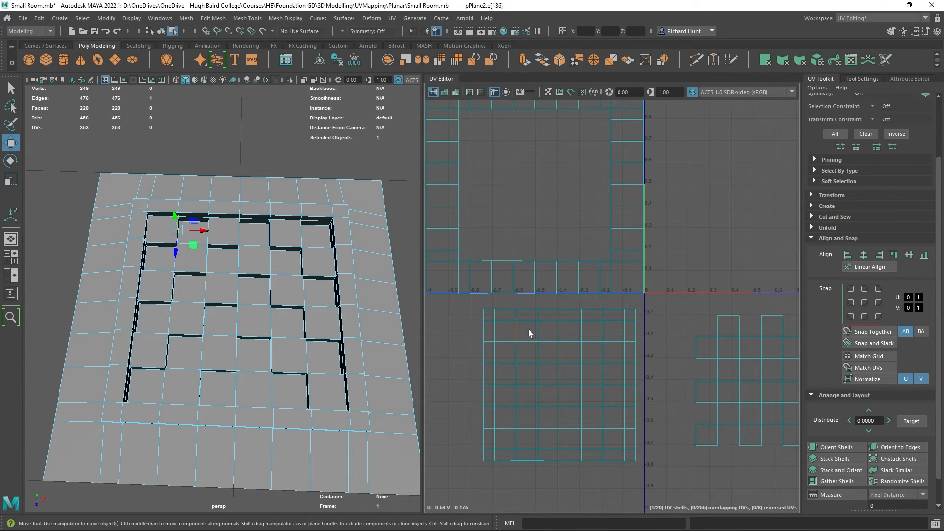
left_click(723, 323)
left_click(725, 320)
left_click(745, 332)
left_click(742, 331)
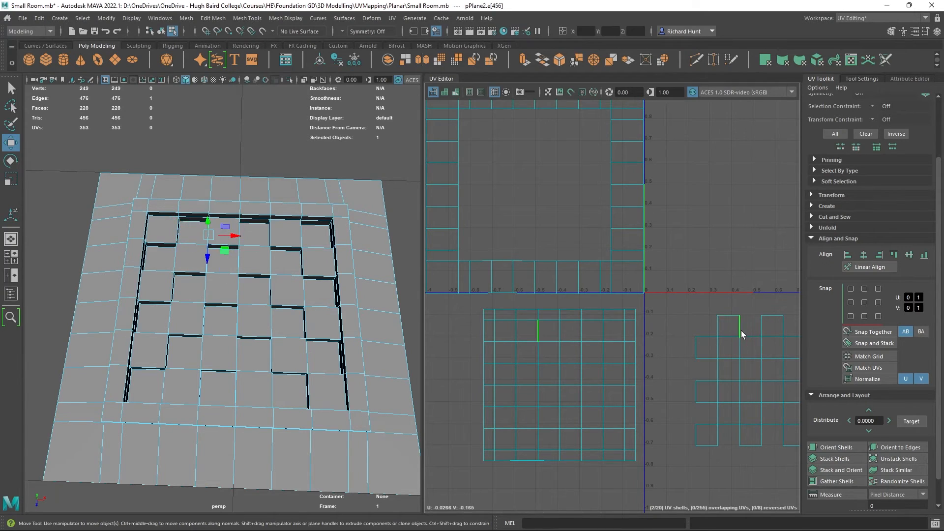
key("ctrl+z")
middle_click_drag(743, 244, 666, 194, "alt")
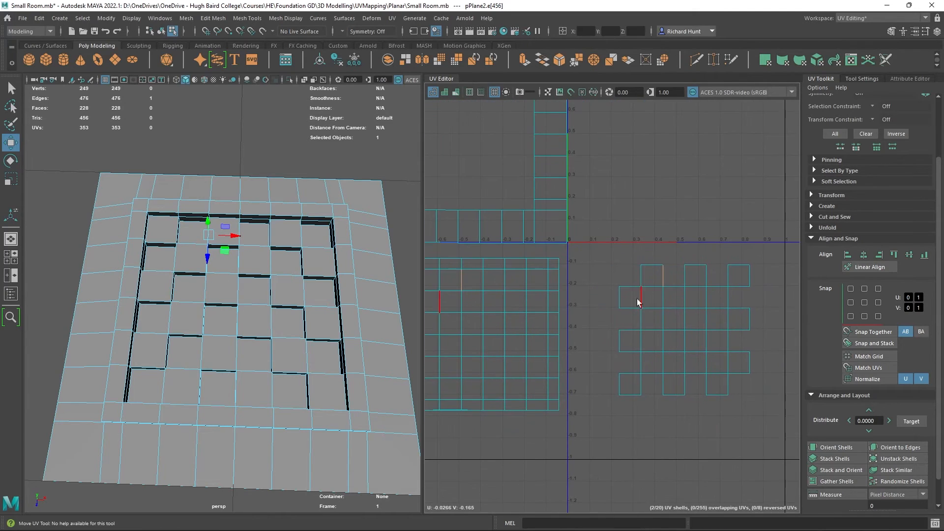
- Select all the recessed squares' UV edges, stack the shells with Stack Similar, and switch to face selection
left_click_drag(607, 214, 768, 429)
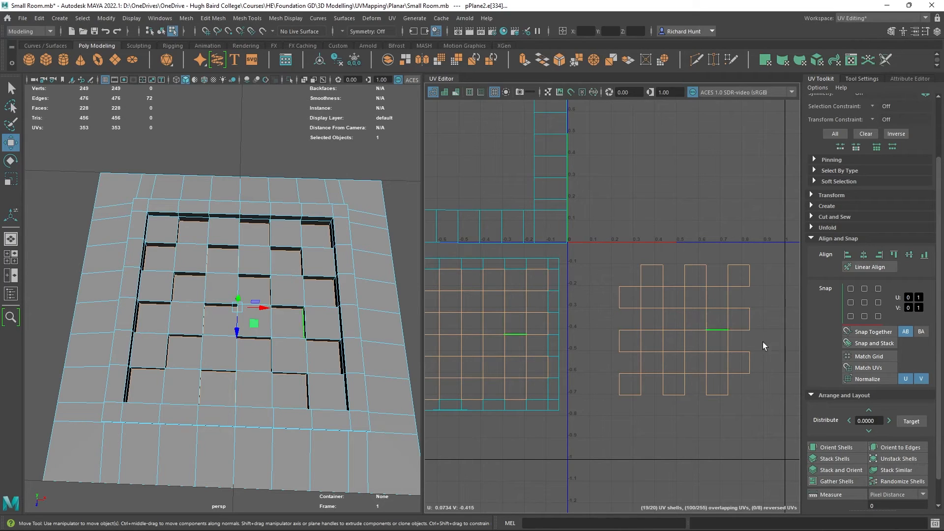
left_click(890, 470)
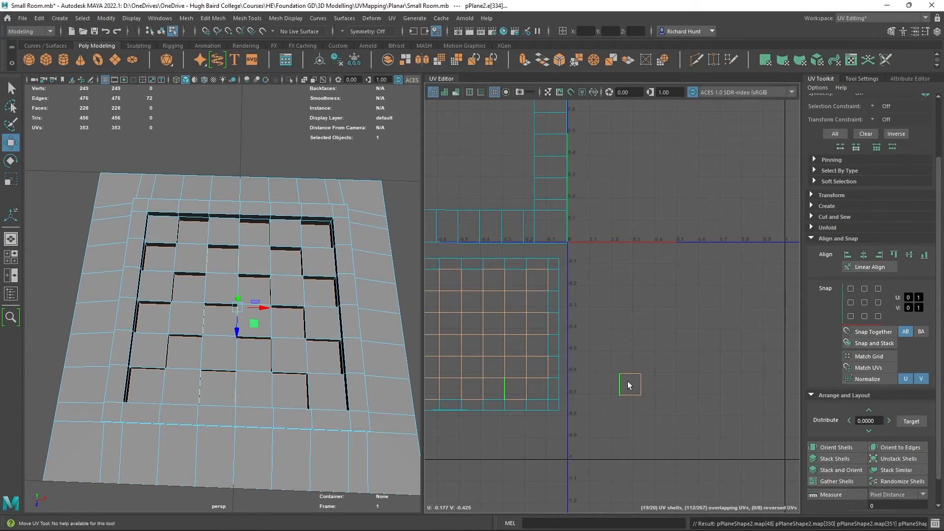
right_click_drag(628, 382, 628, 409)
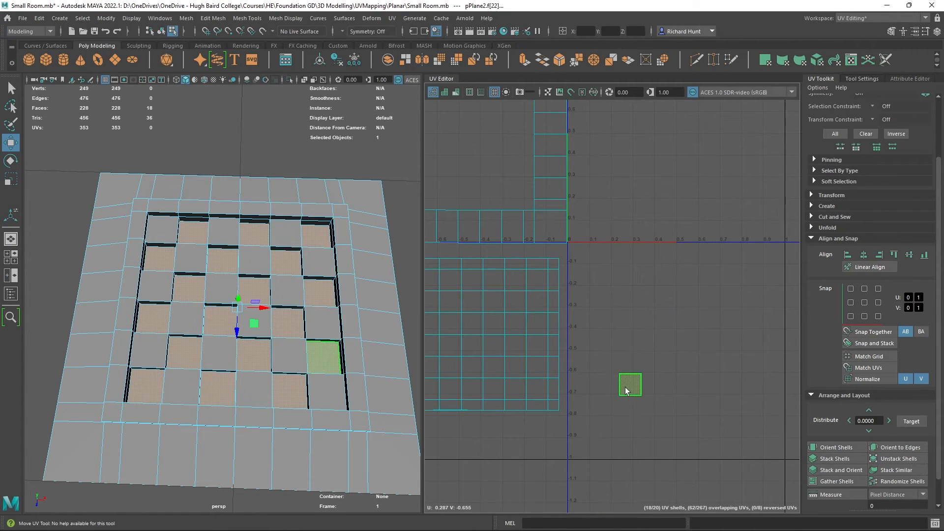
mouse_move(628, 384)
left_mouse_down()
mouse_move(644, 374)
mouse_move(630, 388)
left_mouse_up()
- Try to move a single raised or recessed square's UV shell off the stack, and undo that move
left_click(288, 325)
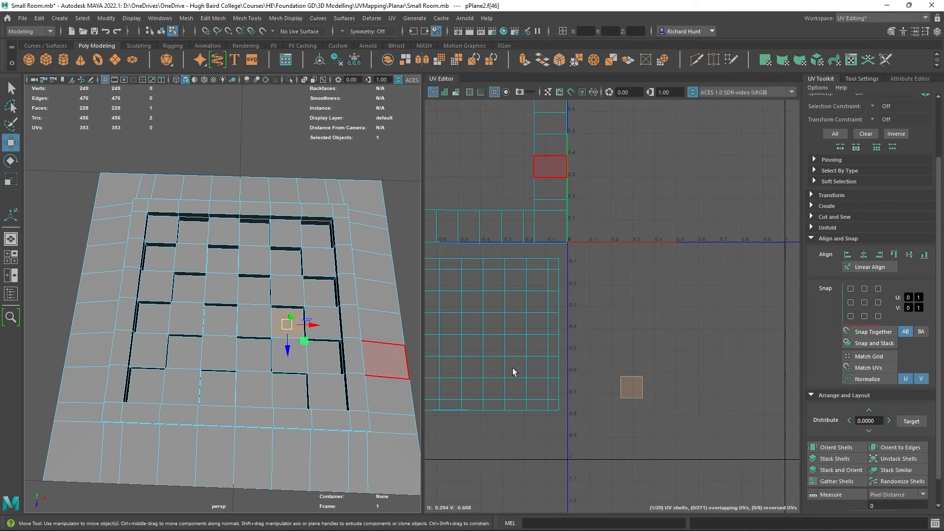
left_click_drag(642, 383, 661, 385)
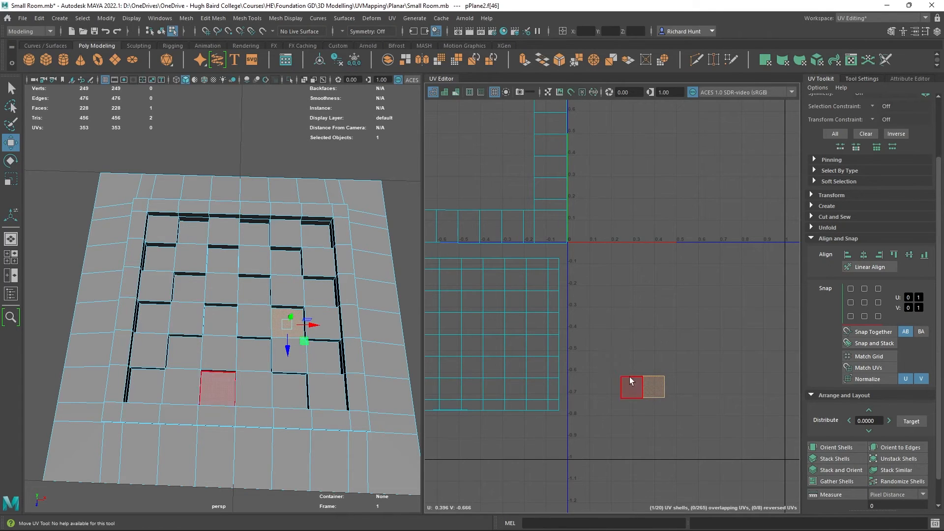
key("ctrl+z")
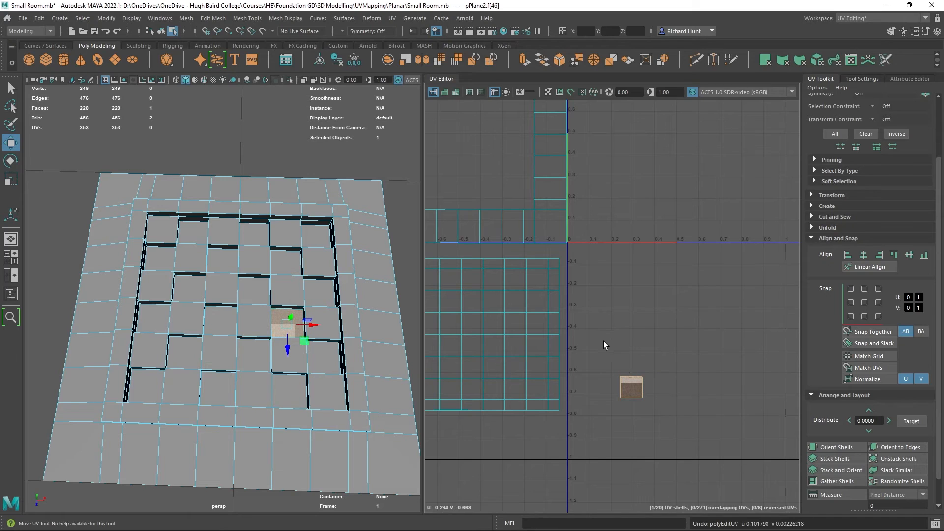
- Select the whole stack of recessed-square UV shells, move it into the empty centre of the border shell, and clear the selection
left_click_drag(606, 348, 684, 420)
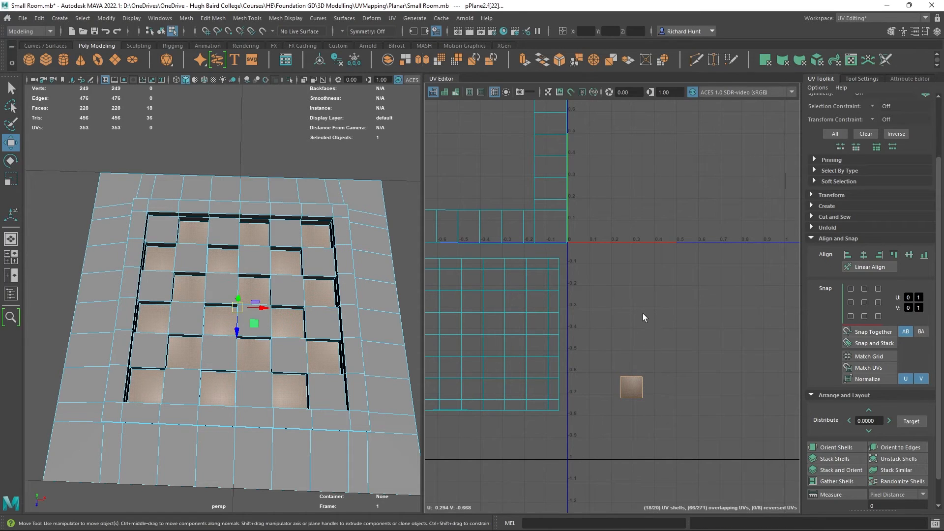
middle_click_drag(643, 314, 695, 360, "alt")
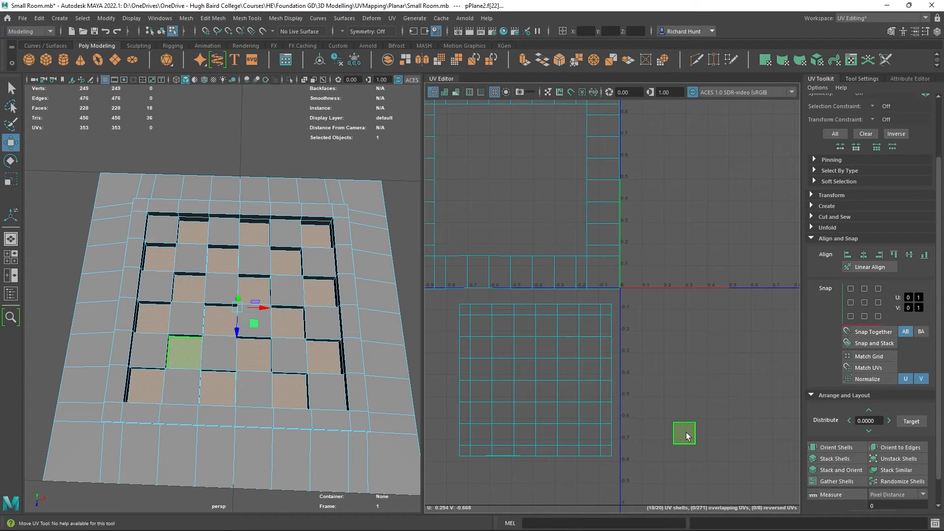
left_click_drag(687, 436, 569, 236)
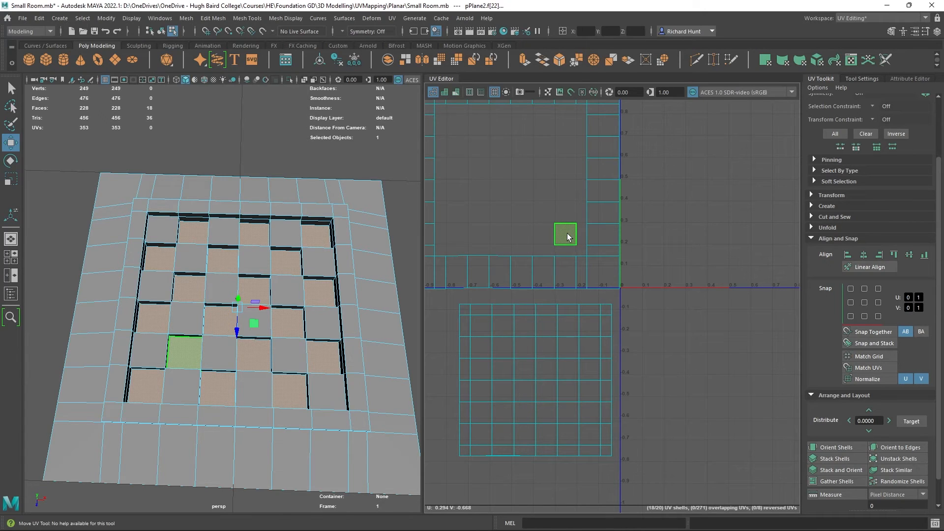
scroll(622, 268, "up", 5)
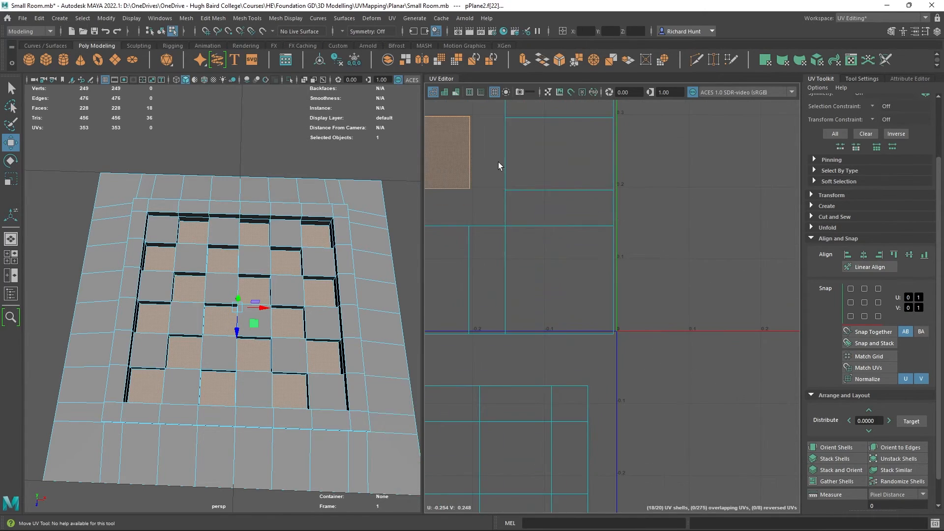
left_click(439, 127)
scroll(787, 400, "down", 1)
scroll(874, 456, "down", 1)
scroll(654, 359, "down", 7)
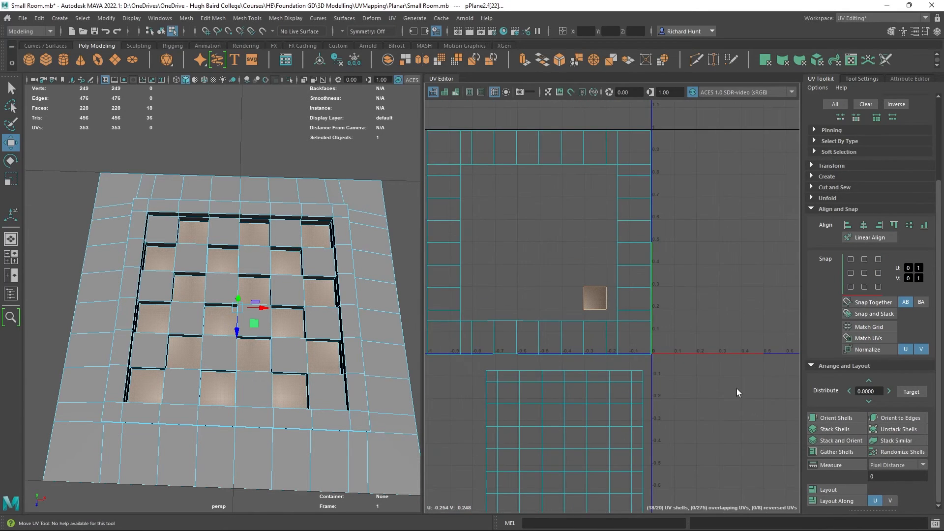
mouse_move(726, 364)
middle_mouse_down()
mouse_move(700, 308)
mouse_move(727, 364)
middle_mouse_up()
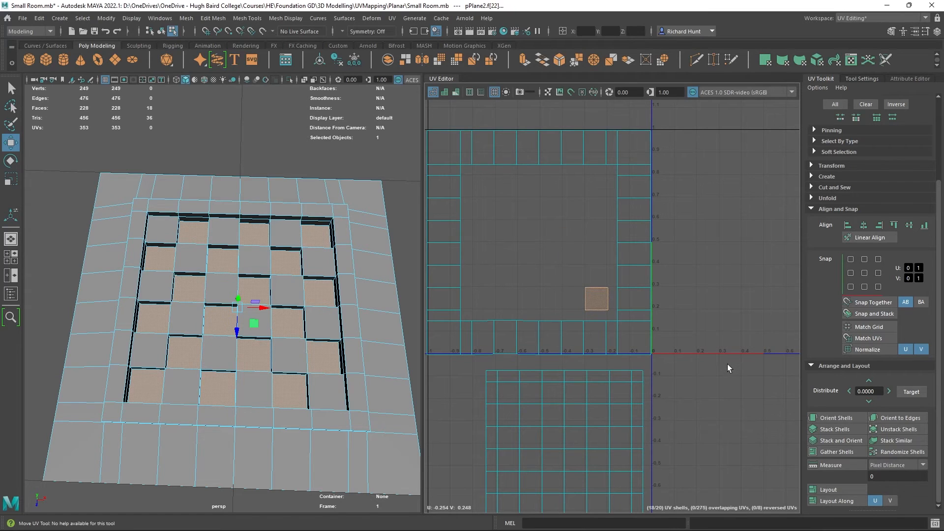
left_click(724, 400)
- Select the grate's outer border faces on all four sides and hide them
left_click(118, 188)
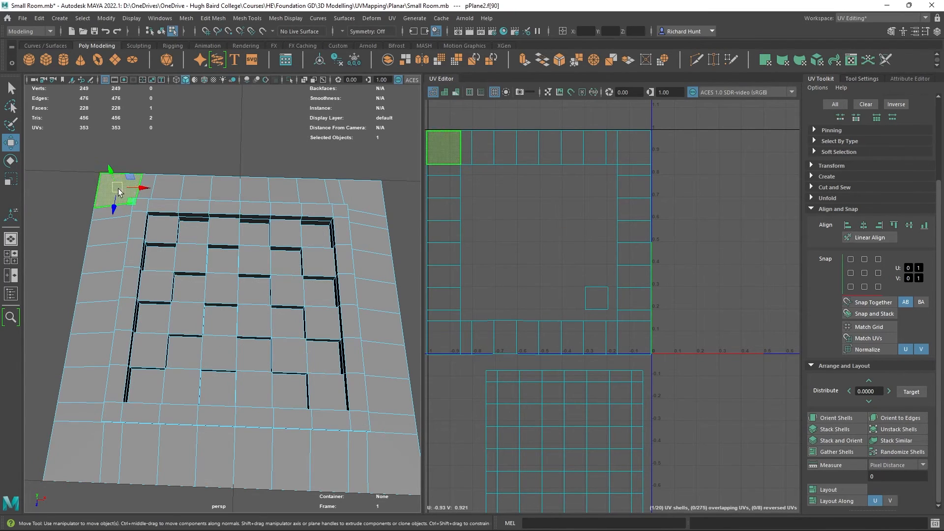
double_click(364, 193, "shift")
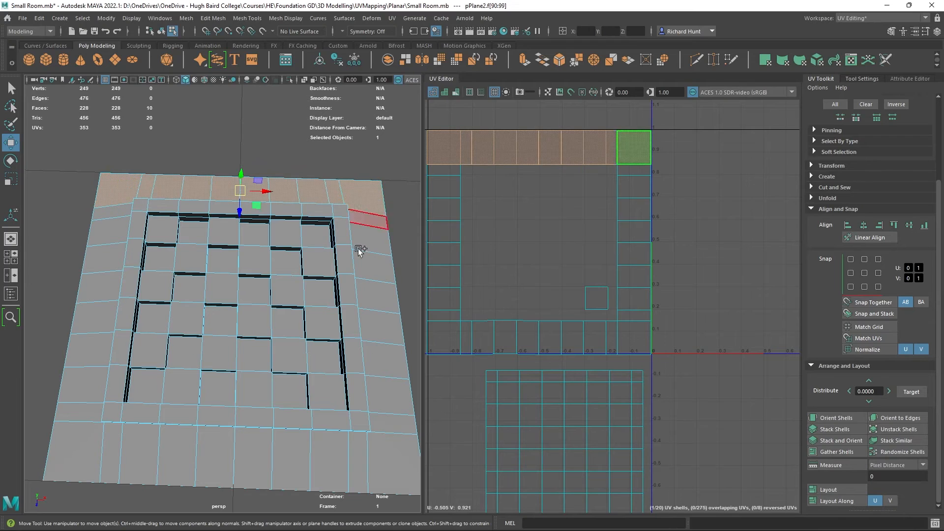
double_click(399, 462, "shift")
double_click(55, 461, "shift")
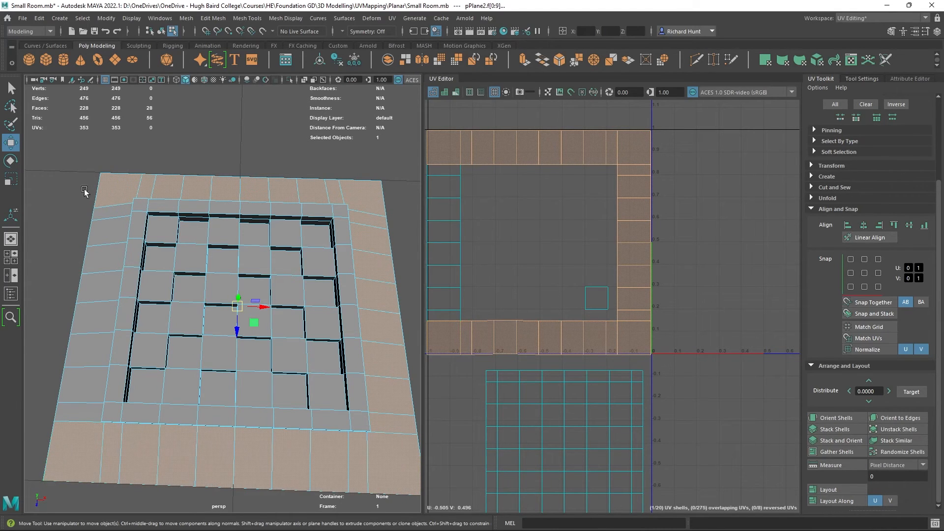
double_click(120, 213, "shift")
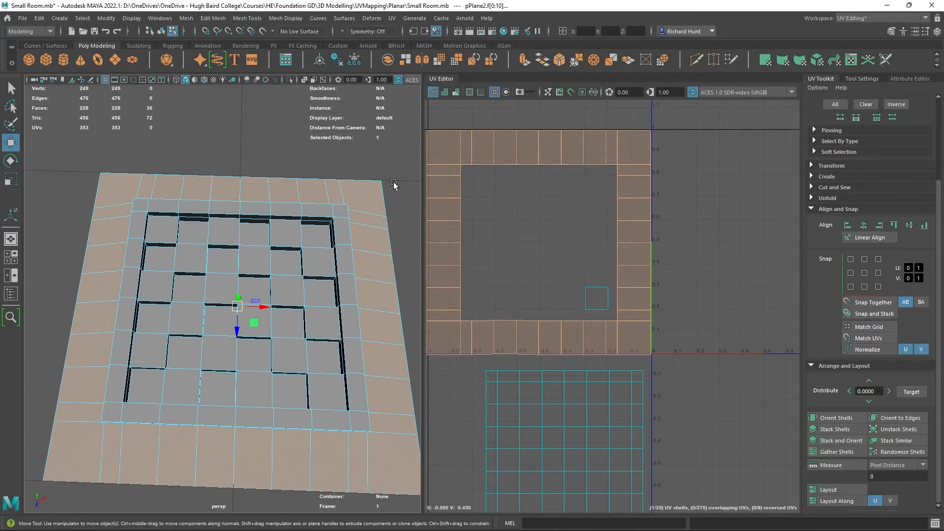
key("ctrl+h")
- Select the stacked recessed-square faces in the UV layout, hide them, and clear the selection
left_click(573, 270)
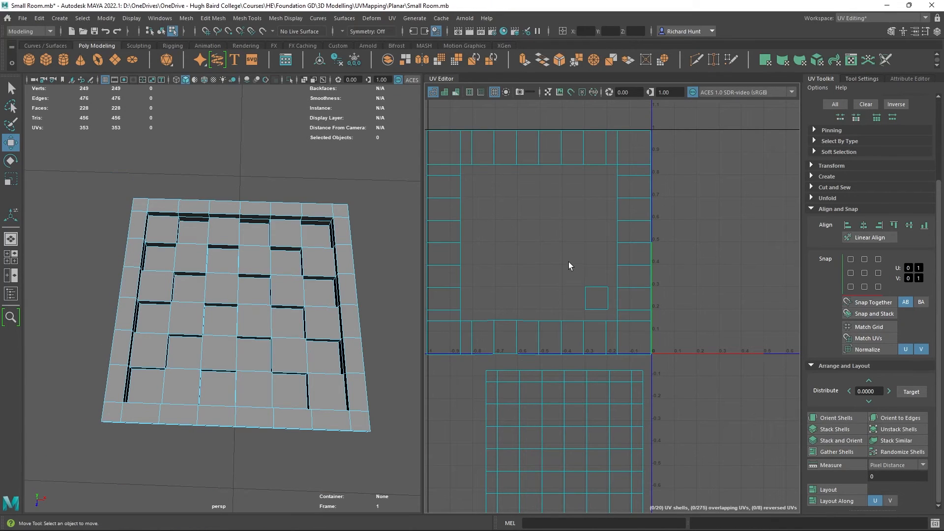
left_click(608, 307)
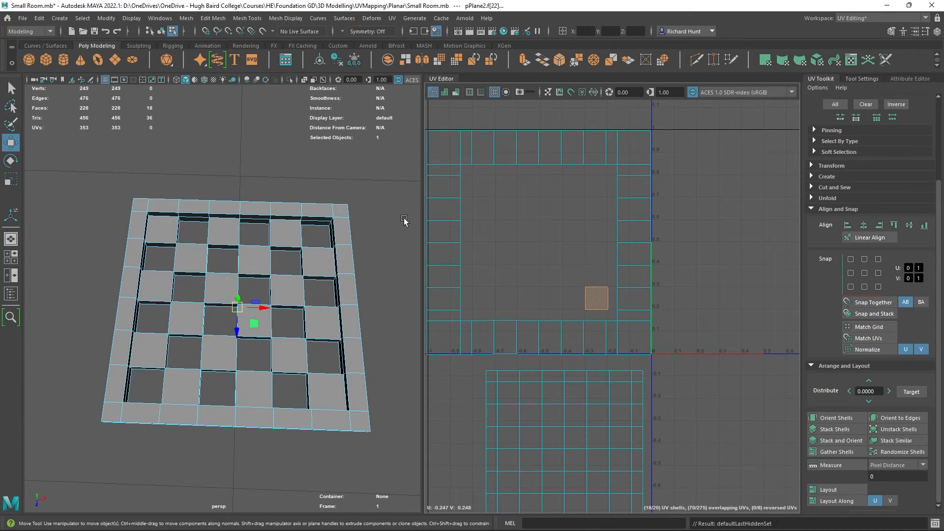
left_click(360, 198)
- Try to select the top faces and inner wall faces along one edge of the raised lattice's rim
left_click_drag(397, 253, 358, 236, "alt")
left_click(188, 203)
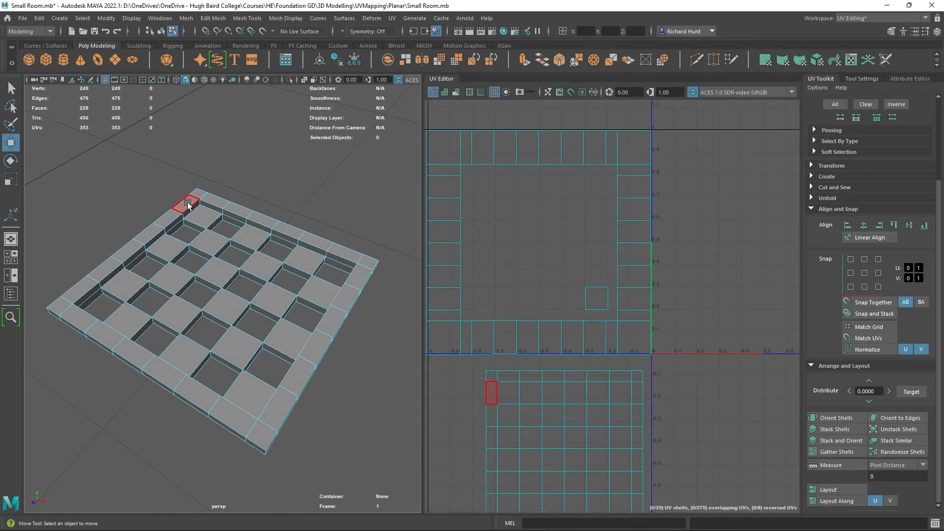
left_click(188, 203)
left_click_drag(259, 211, 215, 197, "alt")
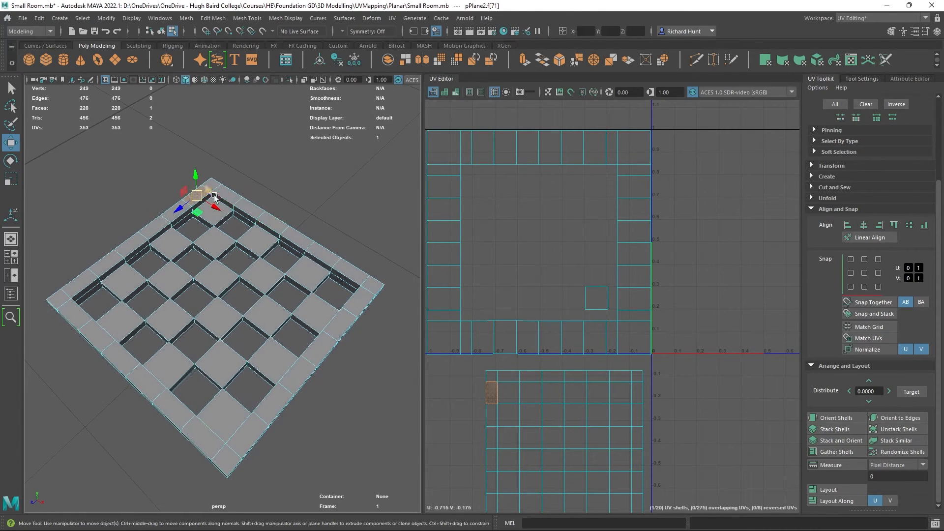
left_click(215, 197)
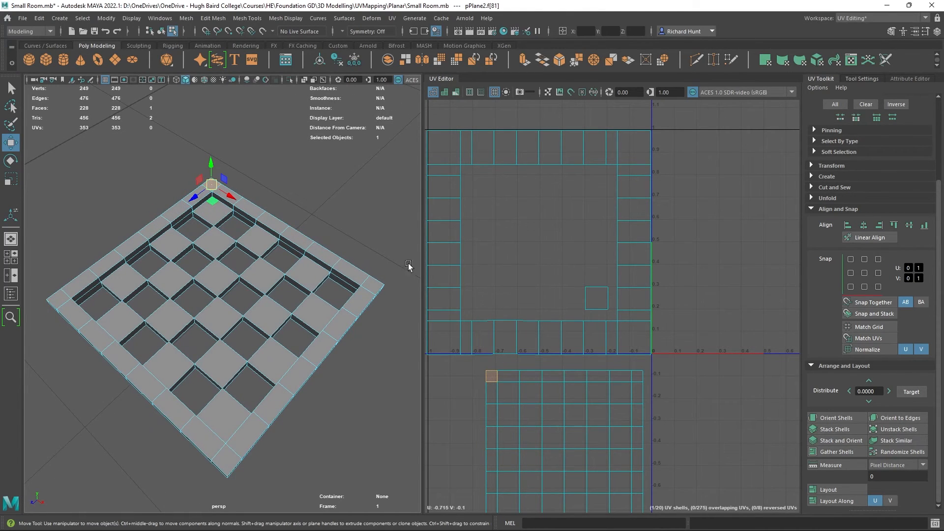
double_click(372, 284, "shift")
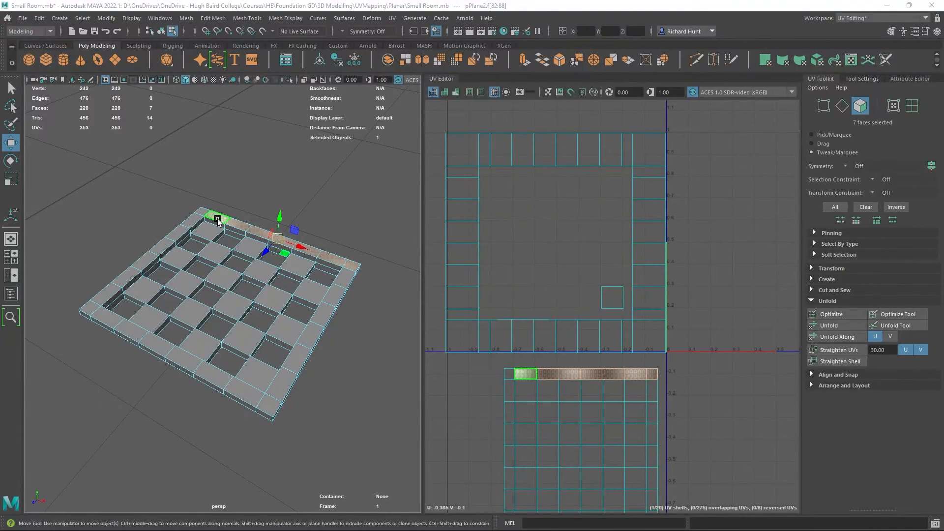
left_click(212, 220)
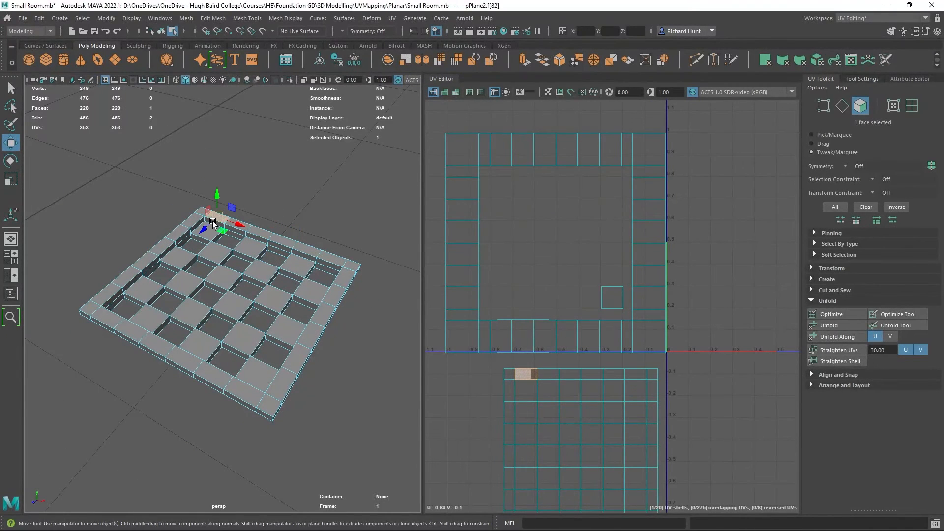
left_click(352, 266)
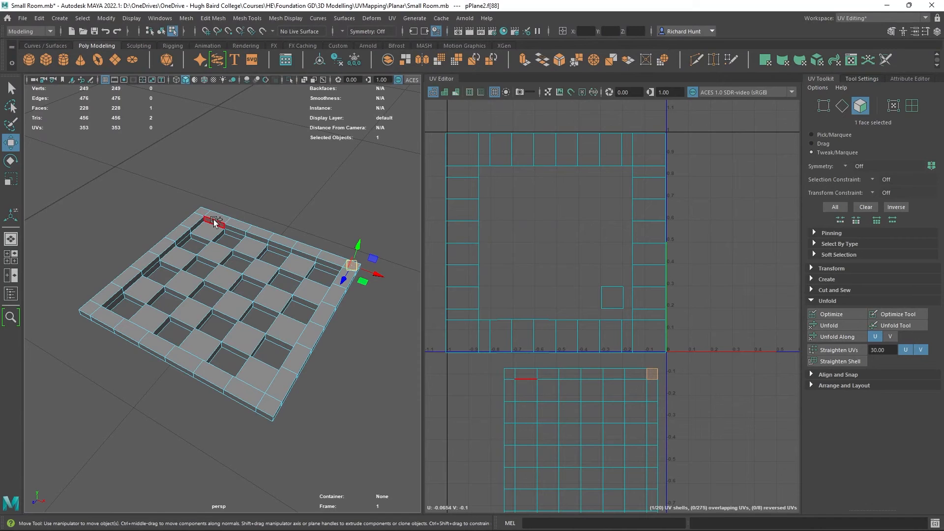
double_click(216, 222)
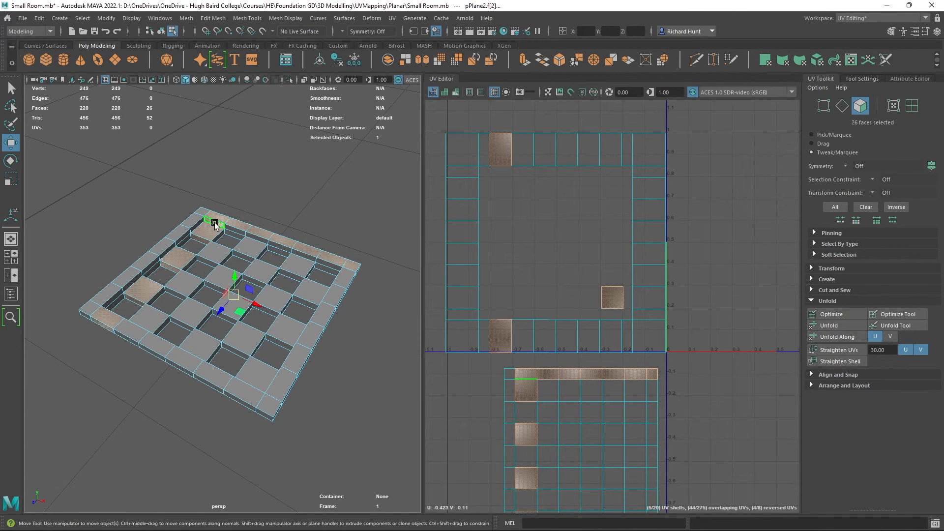
left_click(215, 222)
- Select the top, inner wall and outer wall faces plus the corner end face along one edge of the lattice's rim
left_click(352, 265)
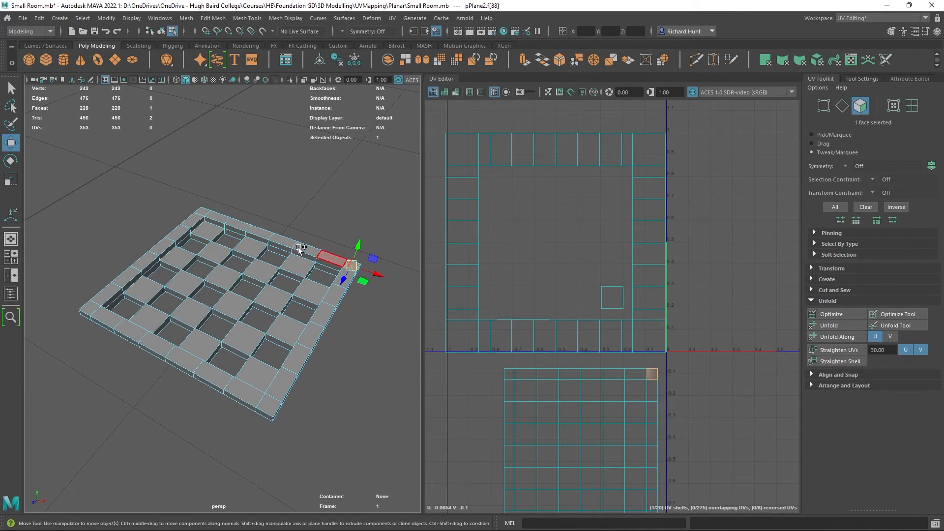
double_click(219, 222, "shift")
left_click(220, 222, "shift")
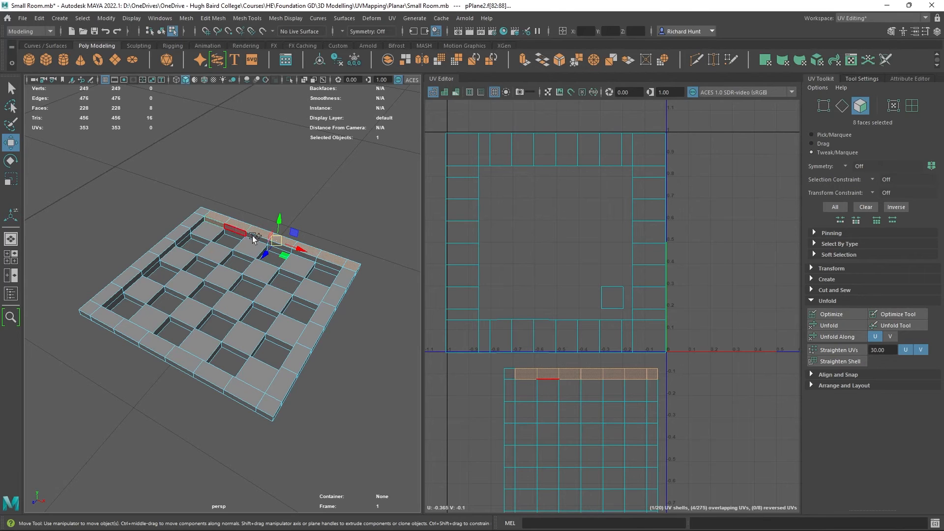
double_click(326, 265, "shift")
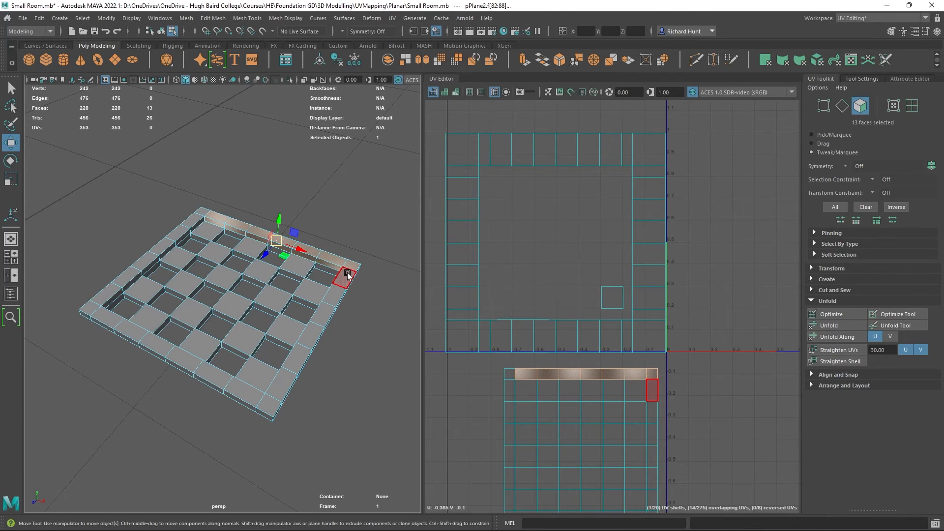
left_click_drag(348, 275, 157, 298, "alt")
left_click(133, 291, "shift")
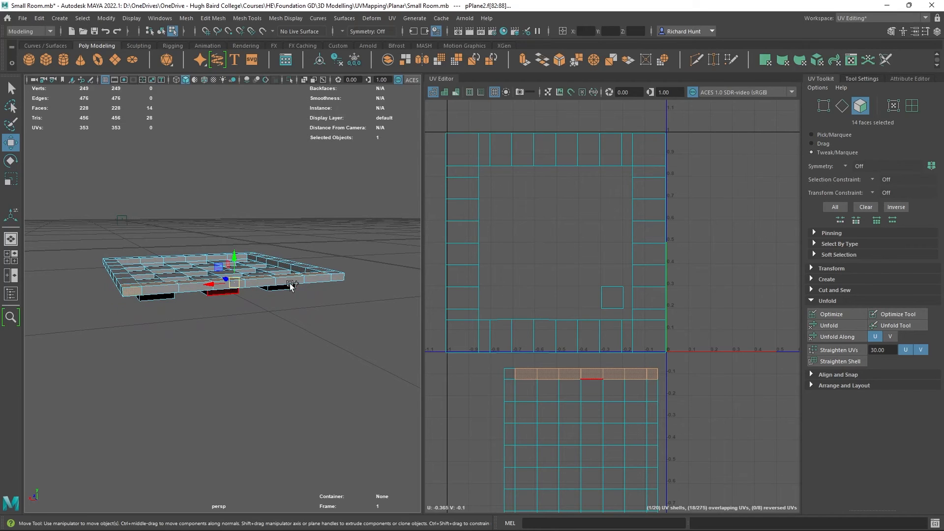
double_click(326, 276, "shift")
left_click_drag(326, 277, 190, 314, "alt")
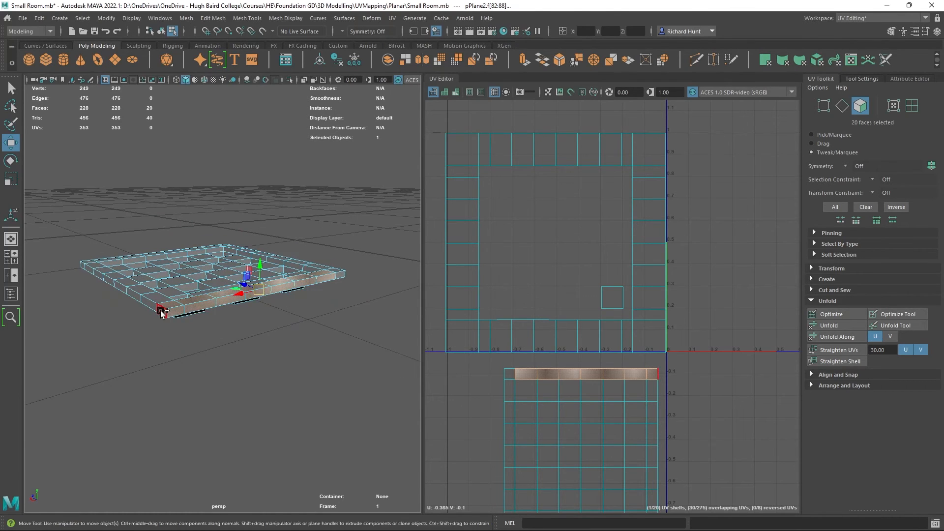
left_click_drag(121, 285, 255, 301, "alt")
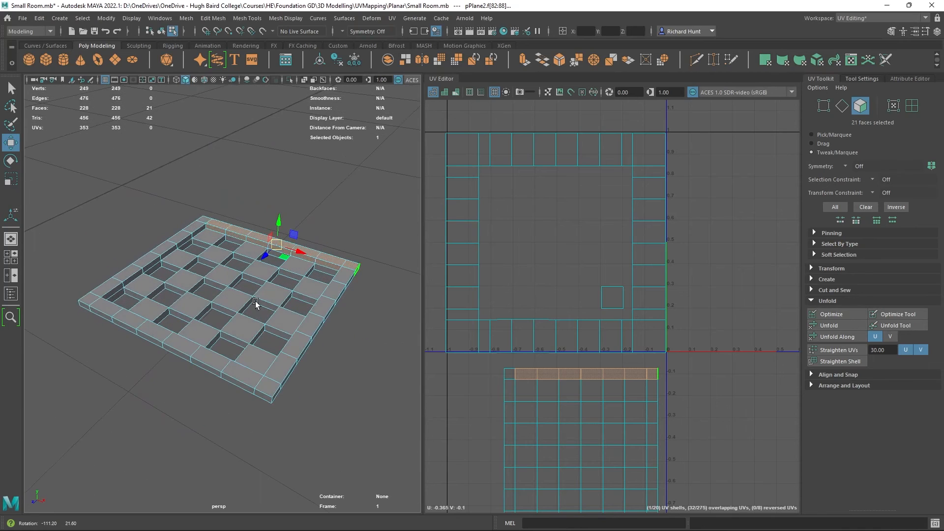
- Cut the rim strip's UVs loose, move the remaining lattice shell away from it, and reselect the strip's faces in the UV layout
right_click(531, 371)
mouse_move(532, 447)
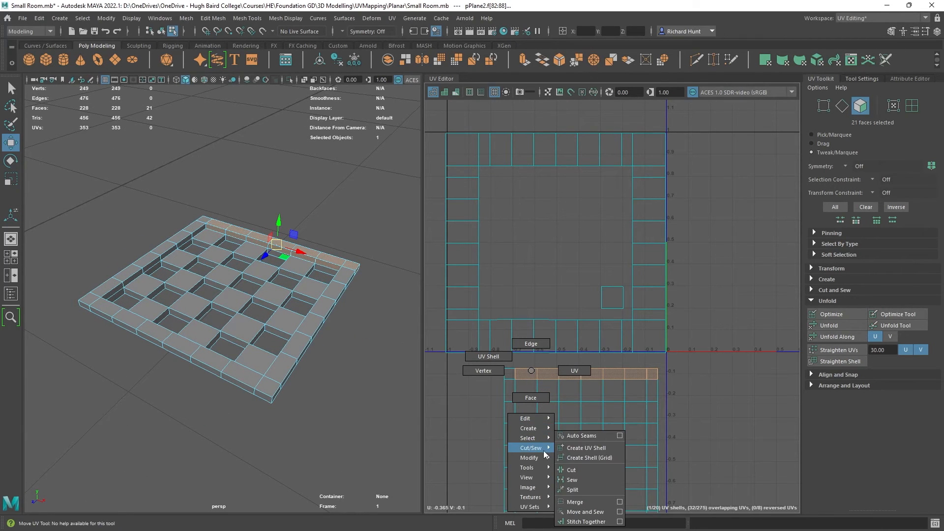
left_click(572, 470)
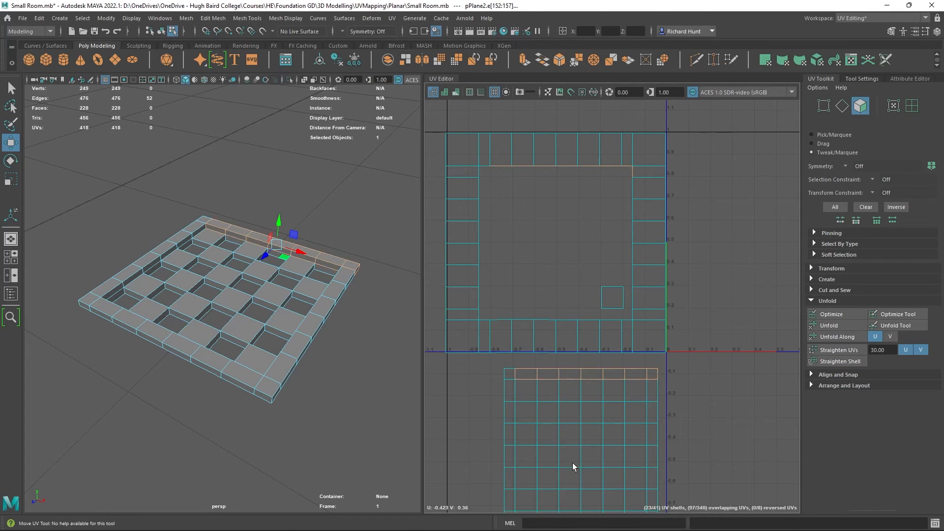
double_click(570, 475)
left_click_drag(592, 462, 567, 483)
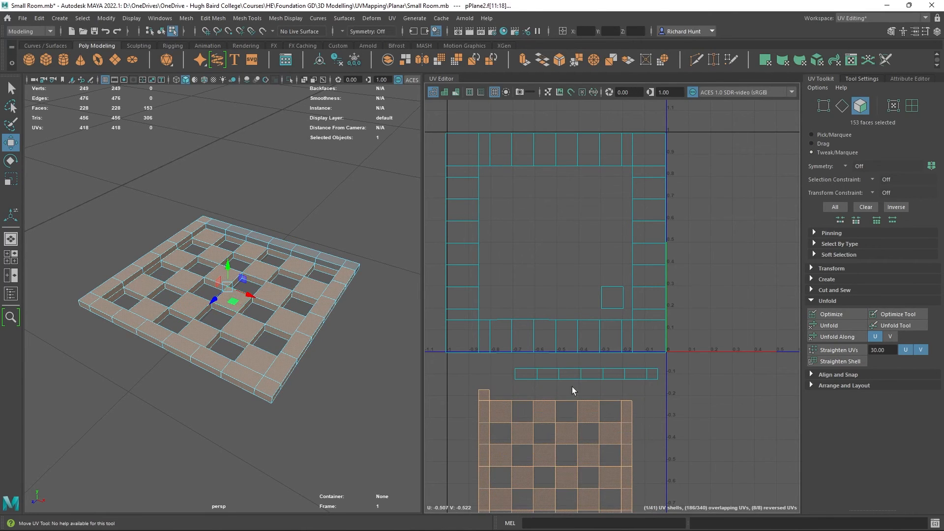
left_click(566, 379)
left_click_drag(510, 362, 671, 387)
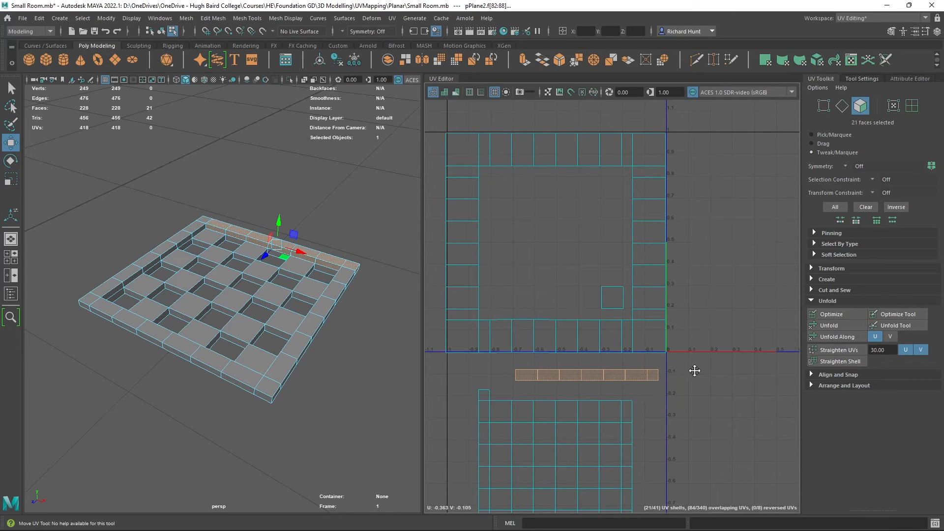
- Project the rim strip's faces from the current camera view into one UV shell and nudge it slightly along U
middle_click_drag(693, 371, 633, 380, "alt")
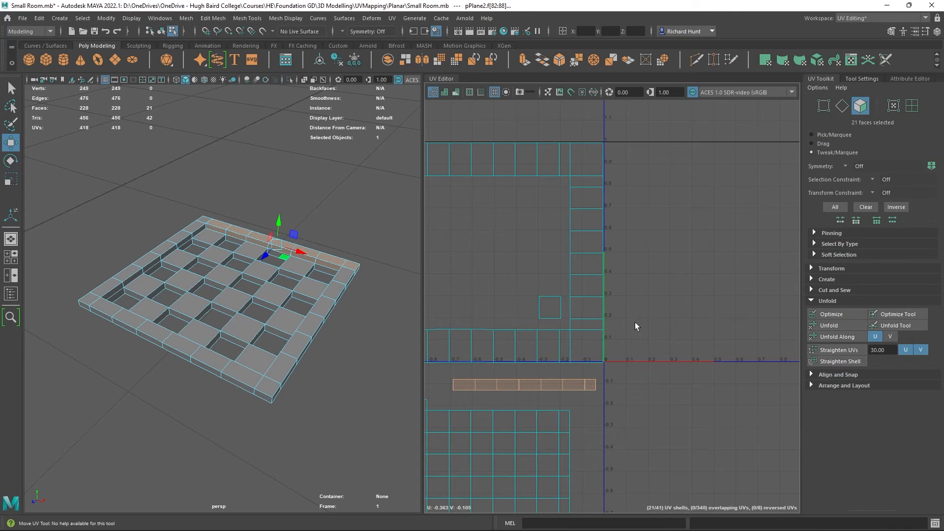
right_click_drag(636, 322, 689, 403)
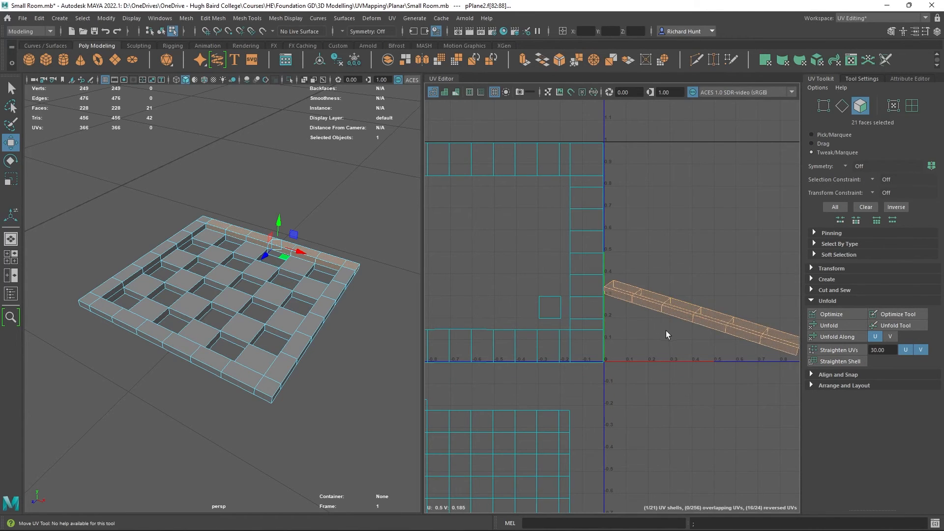
middle_click_drag(666, 330, 555, 324, "alt")
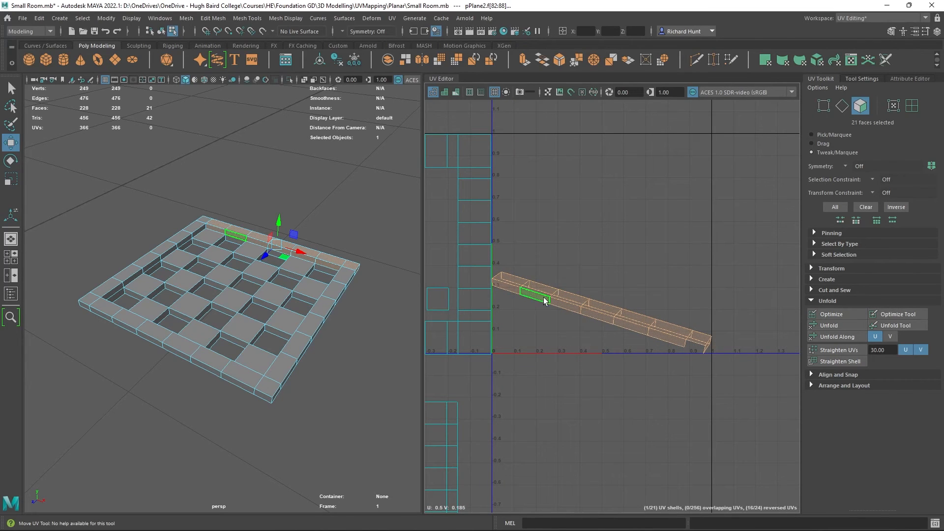
left_click_drag(544, 297, 549, 297)
scroll(657, 327, "up", 4)
scroll(694, 353, "down", 3)
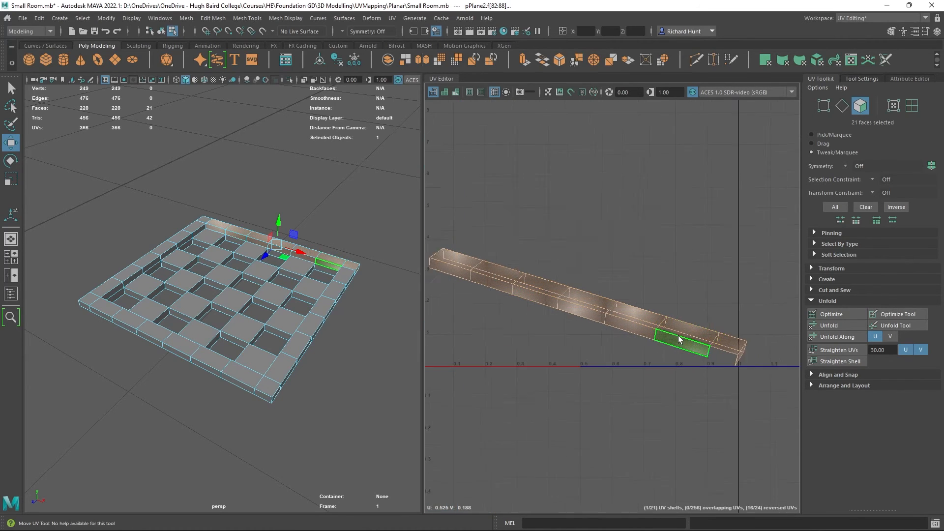
- Try to unfold the camera-projected rim strip shell
right_click(577, 312)
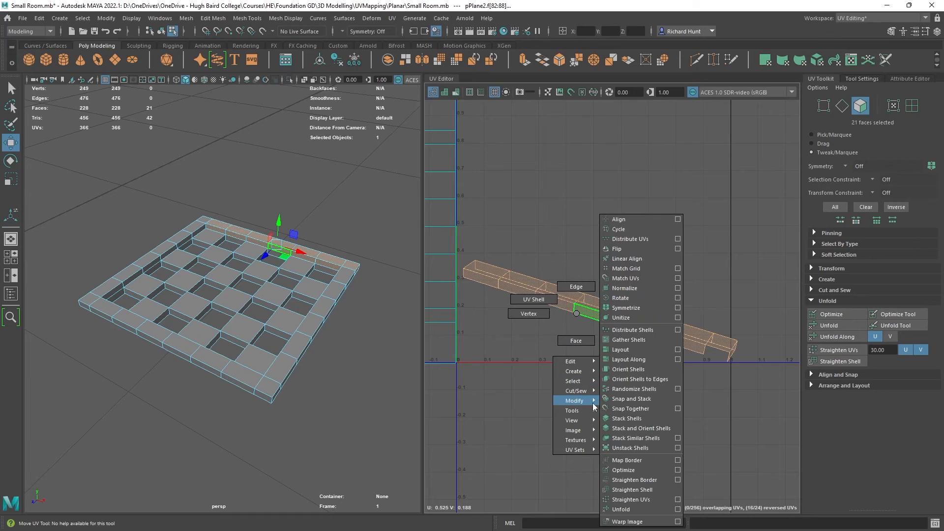
left_click(633, 512)
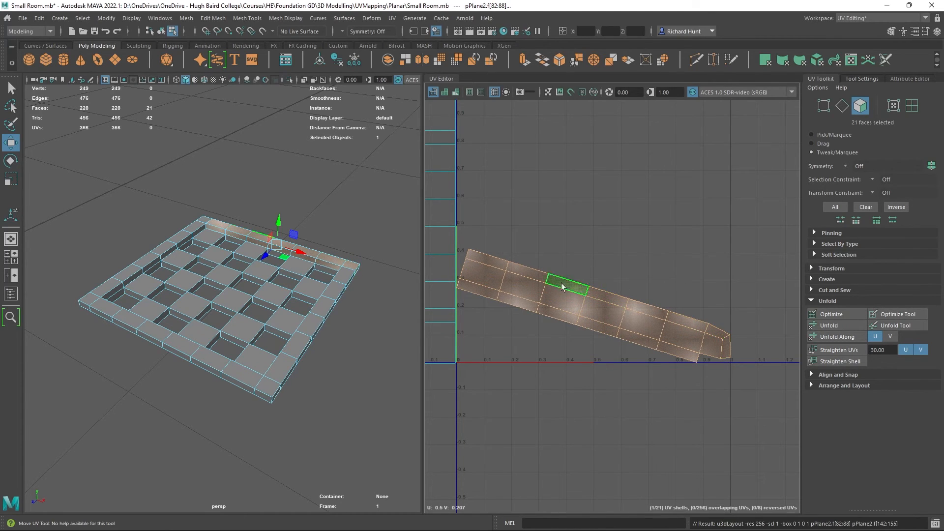
- Select the vertical edge at the rim strip's outer corner and cut its UVs
left_click_drag(361, 352, 246, 337, "alt")
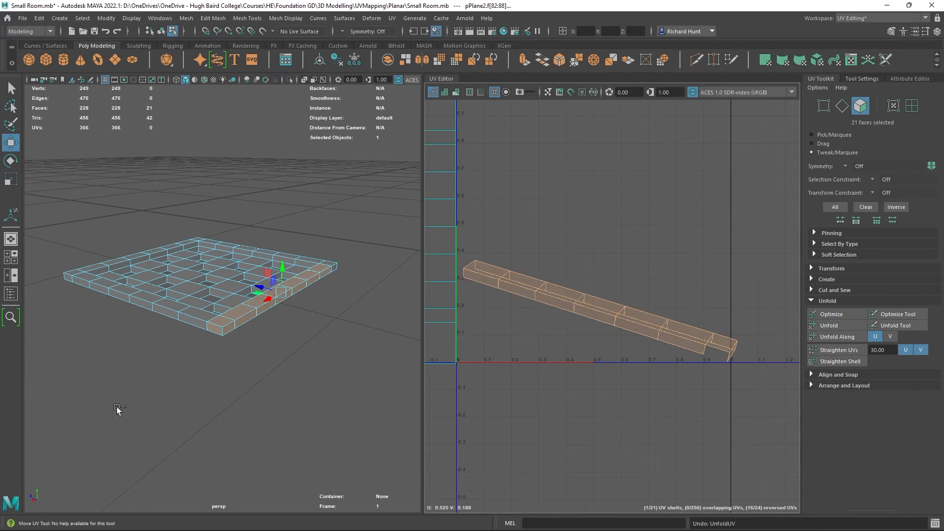
right_click_drag(254, 249, 261, 228)
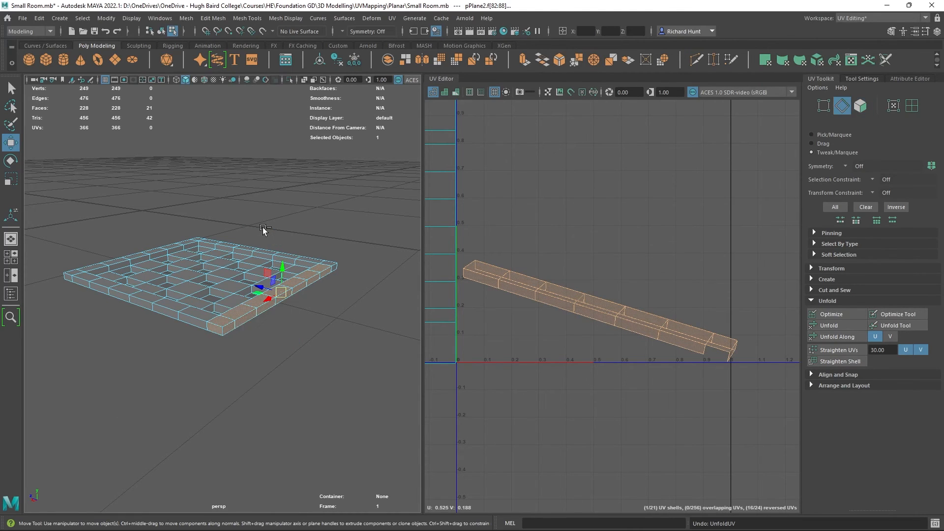
left_click(230, 336)
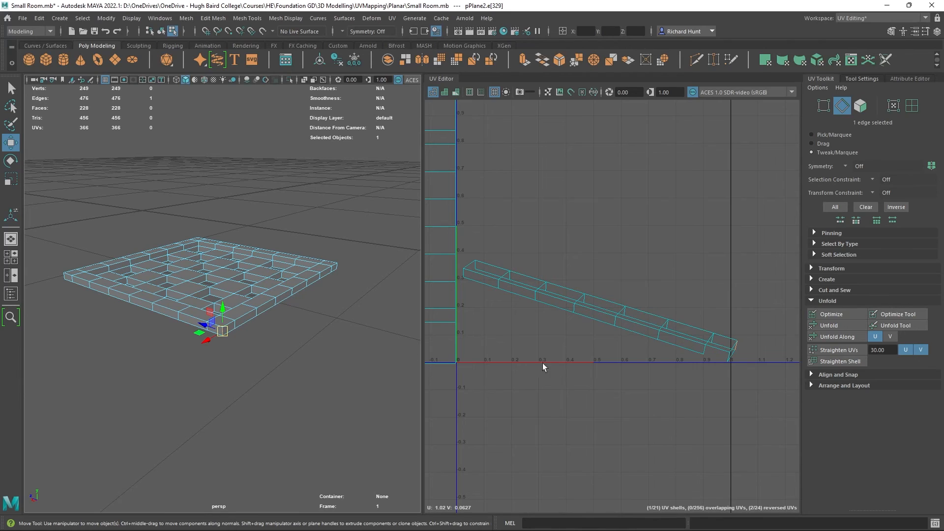
right_click_drag(604, 345, 654, 456, "shift")
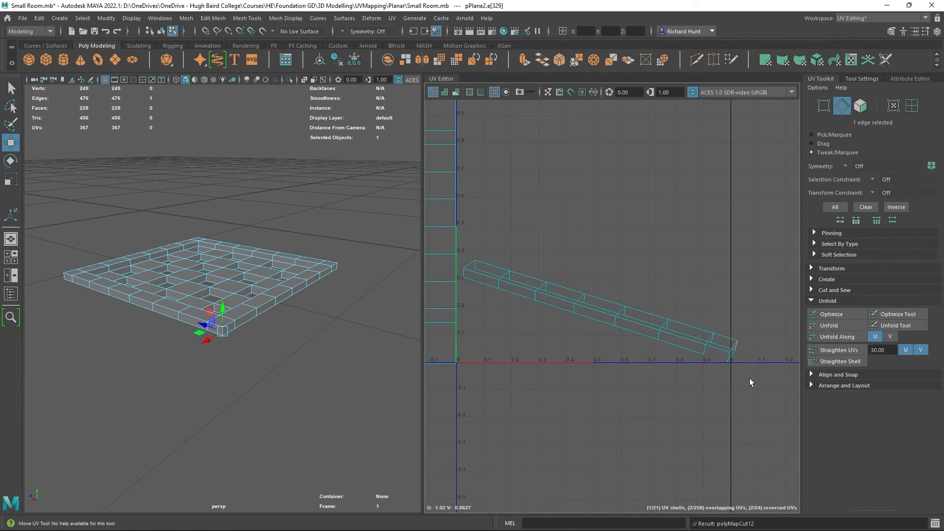
- Reselect all faces of the rim strip in the UV layout and unfold its shell
left_click_drag(751, 383, 468, 238)
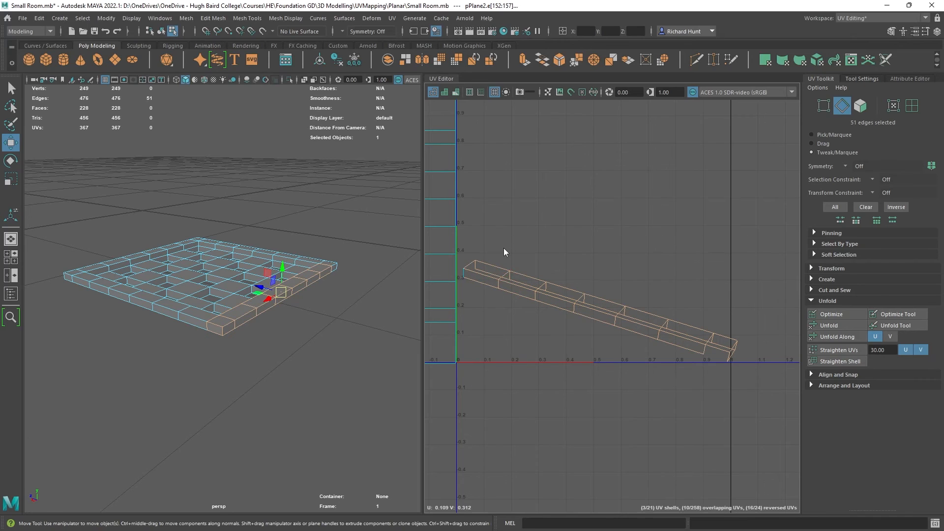
right_click_drag(504, 248, 507, 268)
left_click_drag(758, 390, 471, 249)
scroll(536, 235, "down", 2)
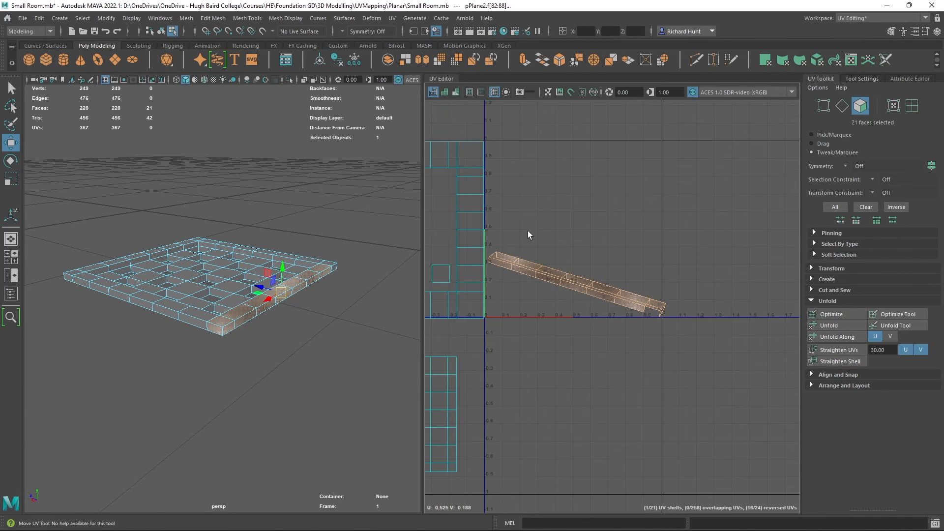
middle_click_drag(504, 209, 606, 234, "alt")
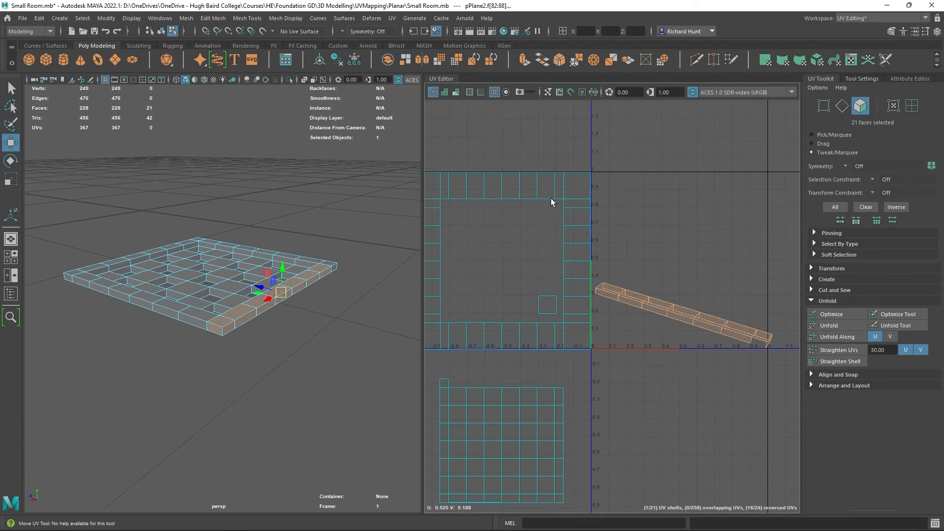
scroll(693, 328, "up", 2)
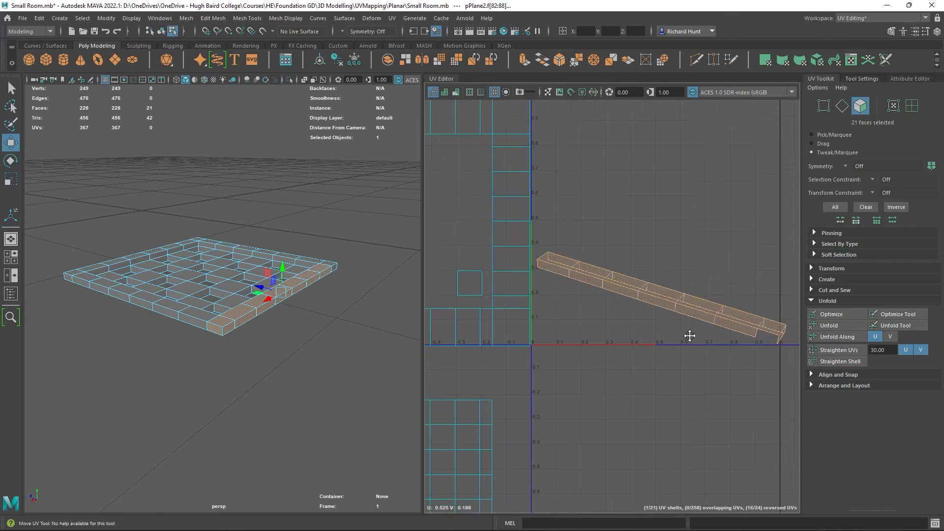
middle_click_drag(690, 335, 628, 297, "alt")
right_click_drag(590, 296, 637, 510)
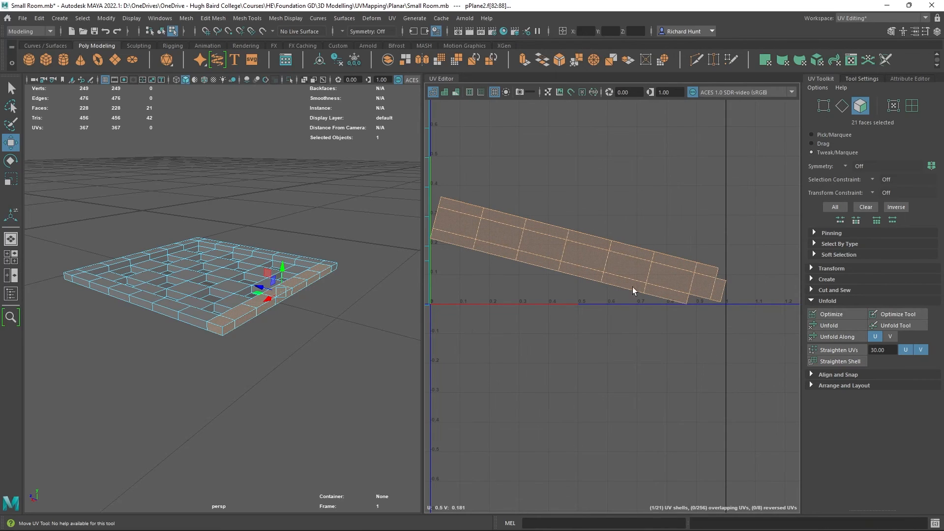
- Nudge the unfolded strip shell along U and straighten its UVs in both U and V with a 30.00 angle tolerance
left_click(628, 269)
scroll(649, 295, "up", 2)
left_click(714, 297)
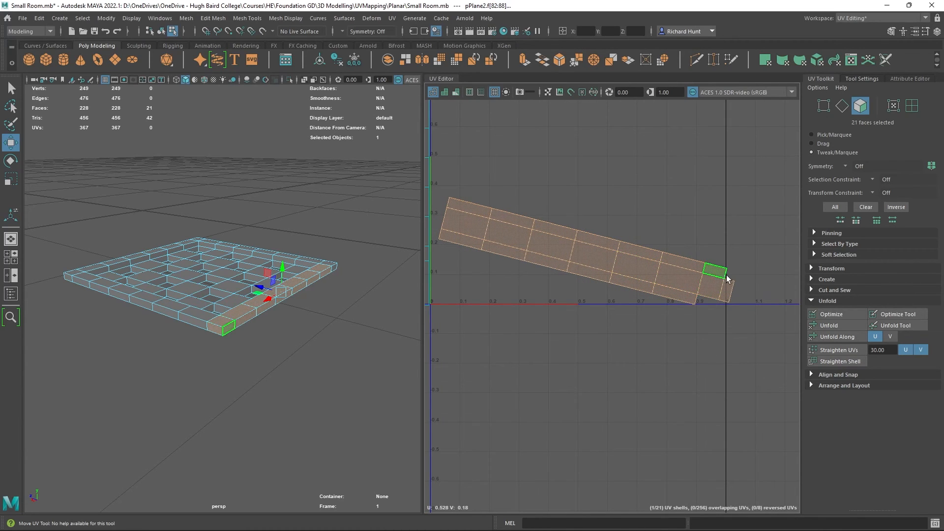
scroll(229, 338, "up", 3)
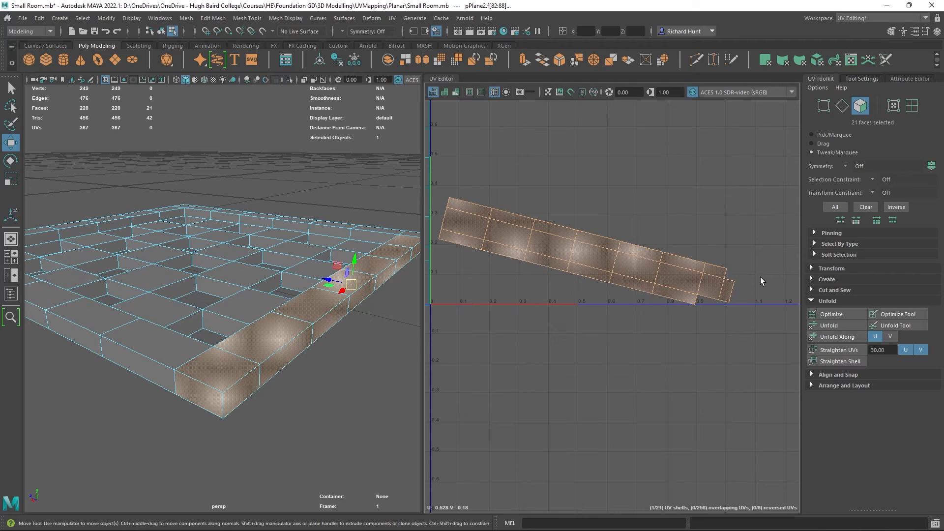
left_click(831, 350)
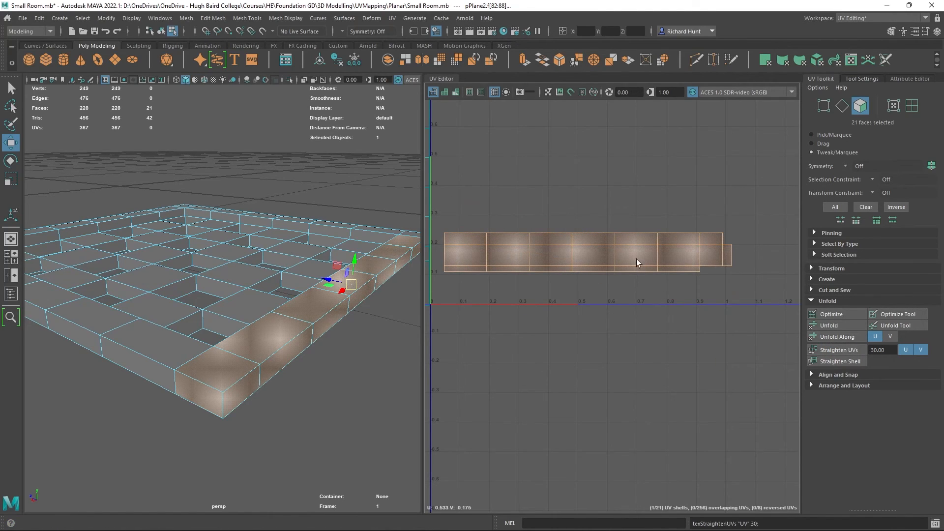
scroll(556, 259, "down", 1)
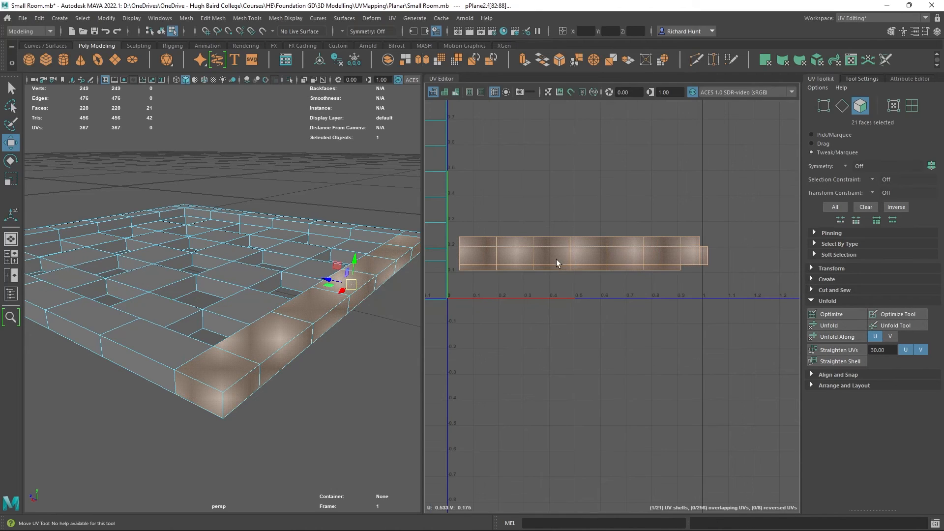
- Move the straightened rim strip shell to the upper part of the border shell's empty centre
middle_click_drag(522, 346, 616, 306, "alt")
scroll(612, 307, "down", 1)
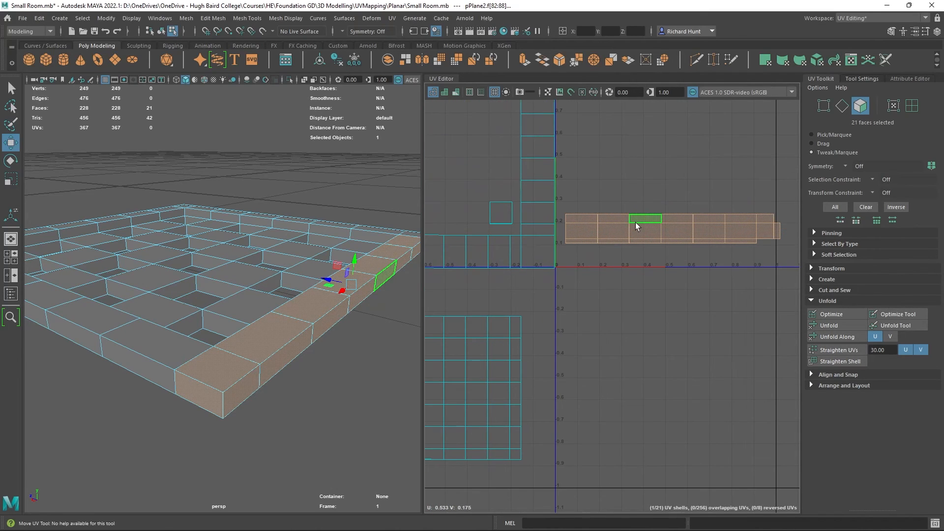
left_click_drag(641, 232, 467, 304)
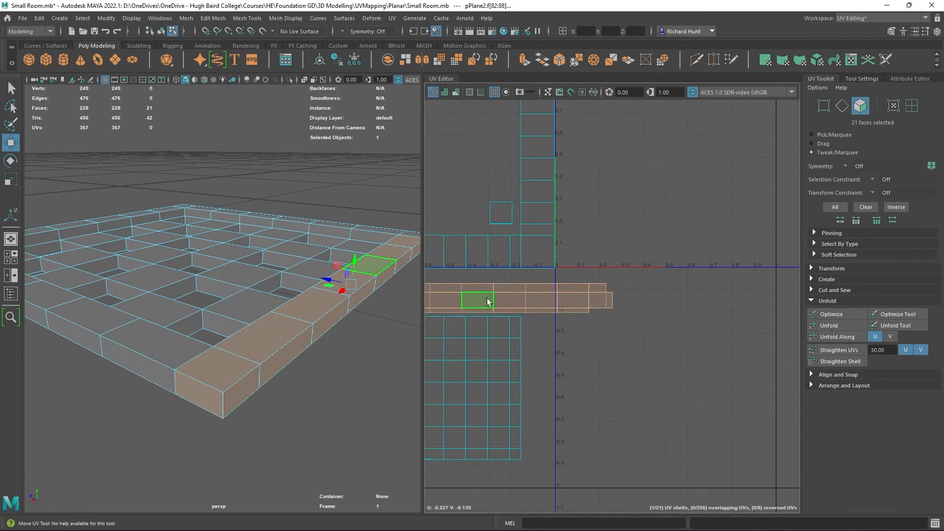
middle_click_drag(558, 337, 691, 377, "alt")
left_click_drag(655, 343, 607, 143)
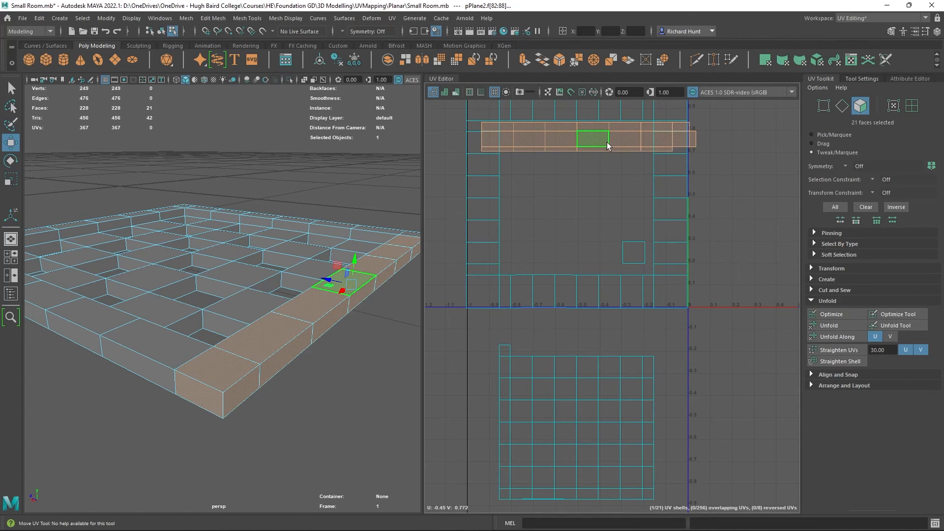
- Scale down the rim strip shell towards the width of the border shell's empty centre
scroll(607, 143, "up", 2)
middle_click_drag(622, 238, 641, 318, "alt")
scroll(641, 318, "up", 2)
middle_click_drag(606, 281, 630, 331, "alt")
scroll(627, 326, "down", 3)
scroll(627, 326, "up", 2)
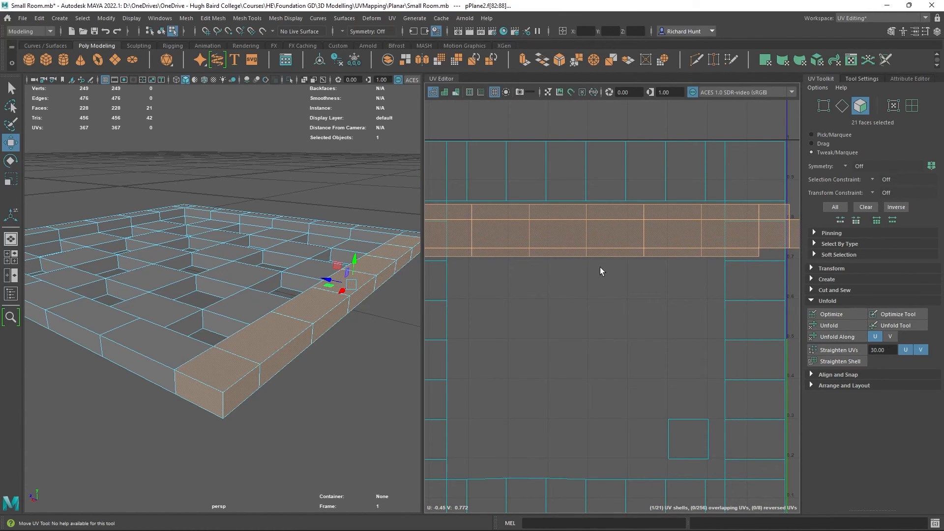
key("r")
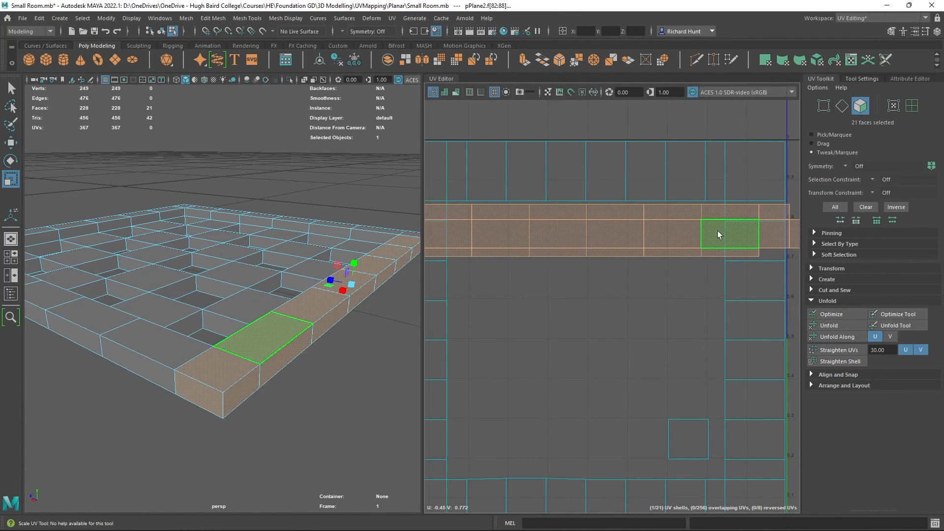
left_click_drag(716, 234, 711, 241)
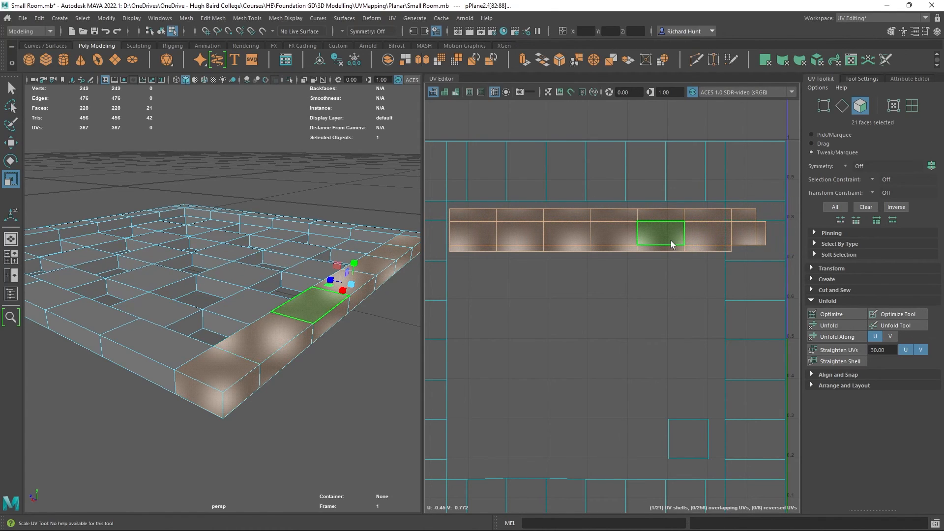
- Scale down the rim strip shell and move it just below the border's upper row, starting at a border cell edge
key("w")
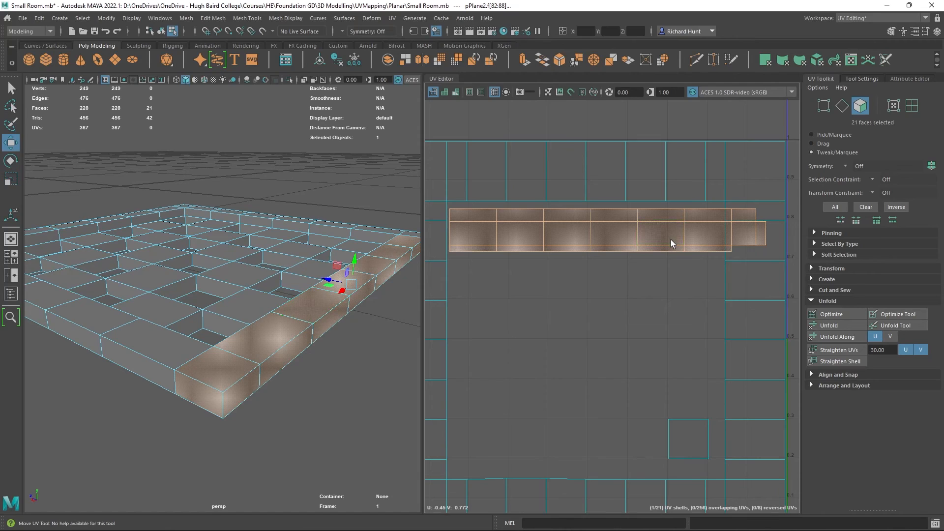
left_click_drag(671, 240, 615, 221)
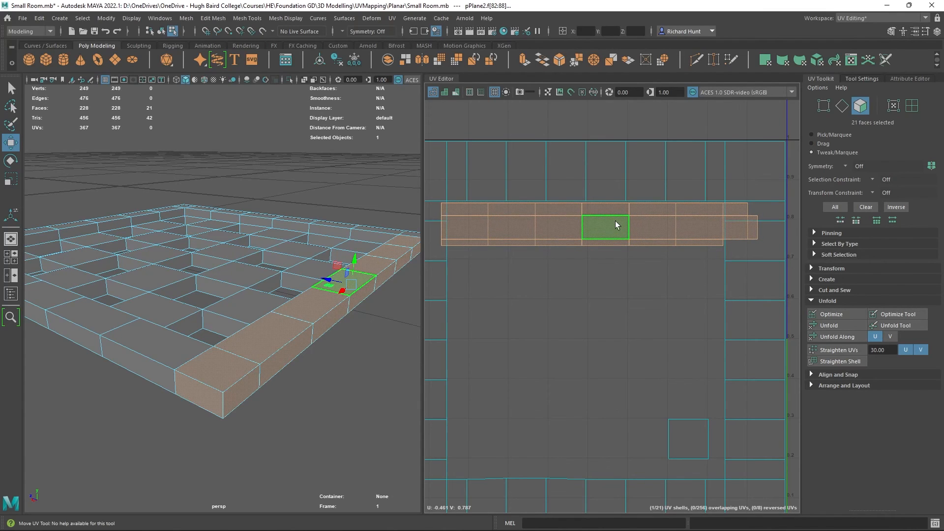
key("r")
middle_click_drag(597, 283, 594, 286)
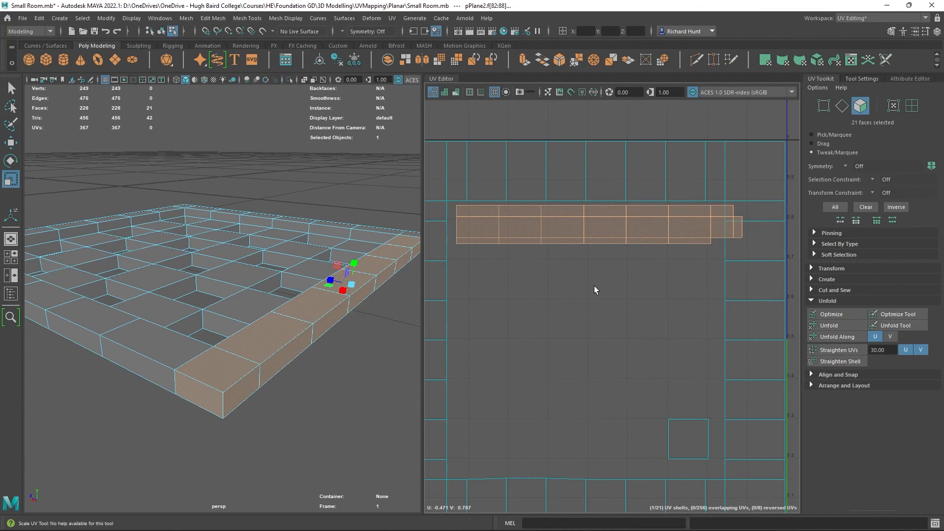
key("w")
mouse_move(566, 236)
left_mouse_down()
mouse_move(557, 237)
mouse_move(577, 233)
left_mouse_up()
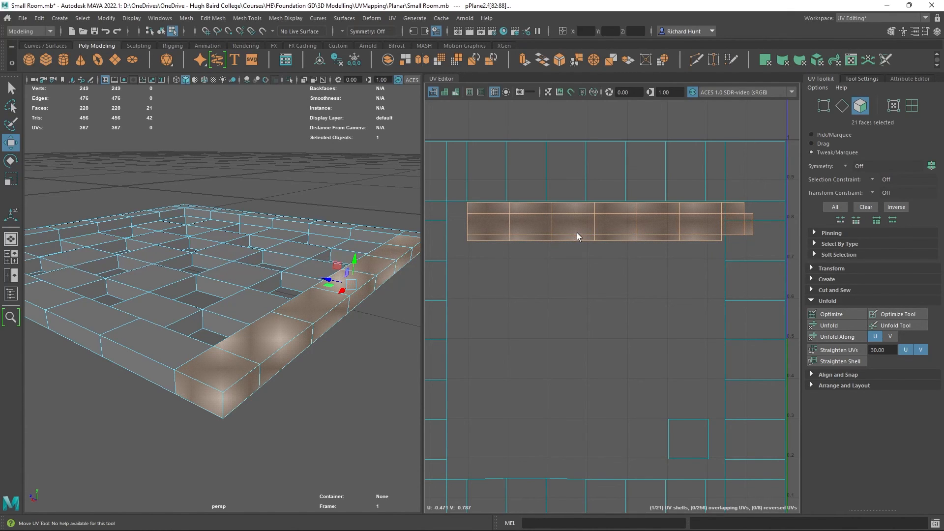
- Scale the rim strip shell further down so its cells match the width of the border shell's cells
key("r")
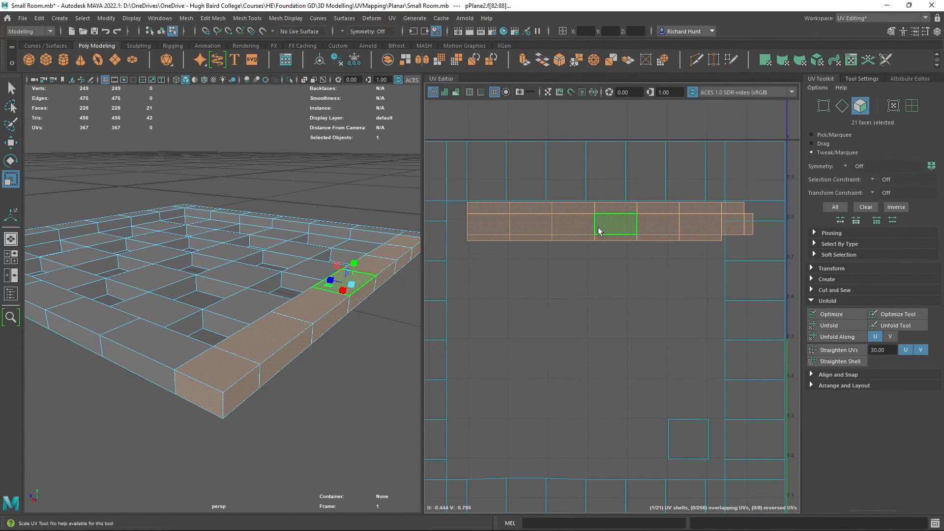
left_click_drag(598, 227, 607, 227)
key("w")
key("r")
key("w")
- Move the rim strip shell fully inside the border shell's empty centre, clear of its edges, and deselect it
scroll(601, 226, "up", 2)
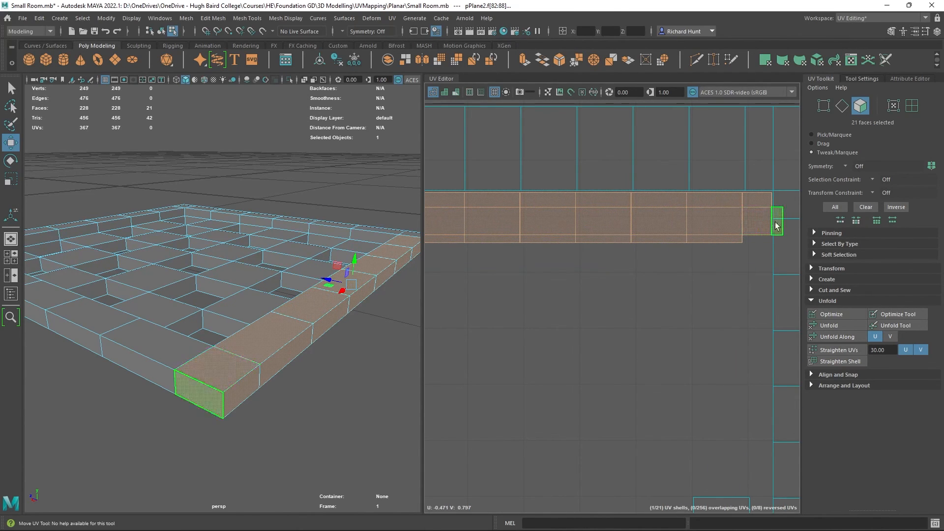
scroll(727, 251, "down", 1)
scroll(727, 247, "down", 1)
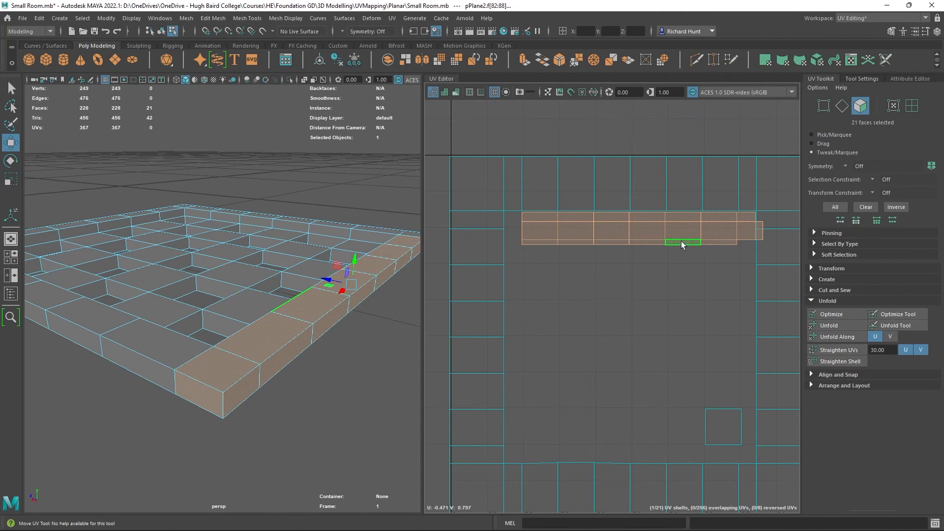
left_click_drag(680, 241, 672, 246)
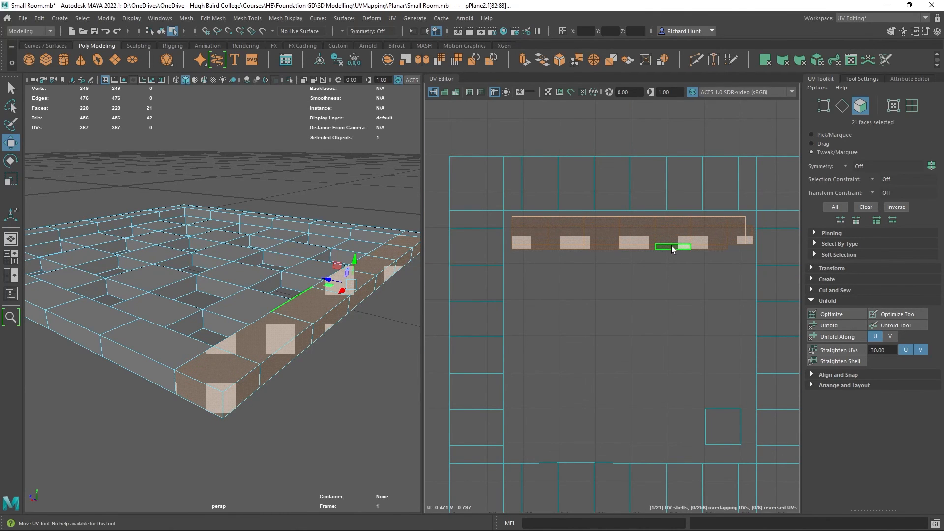
left_click(675, 320)
- Reselect the rim strip shell in the UV layout and examine where its faces lie on the grate
scroll(674, 320, "down", 2)
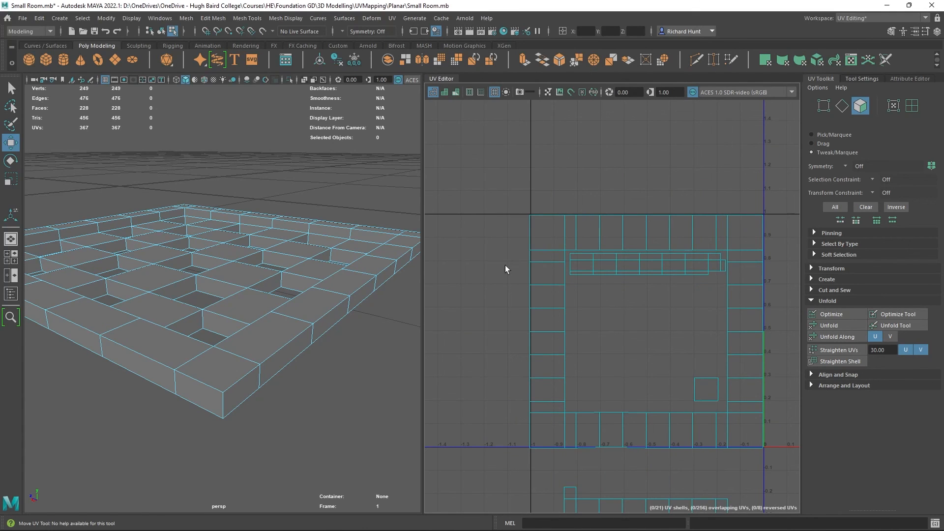
scroll(505, 265, "down", 1)
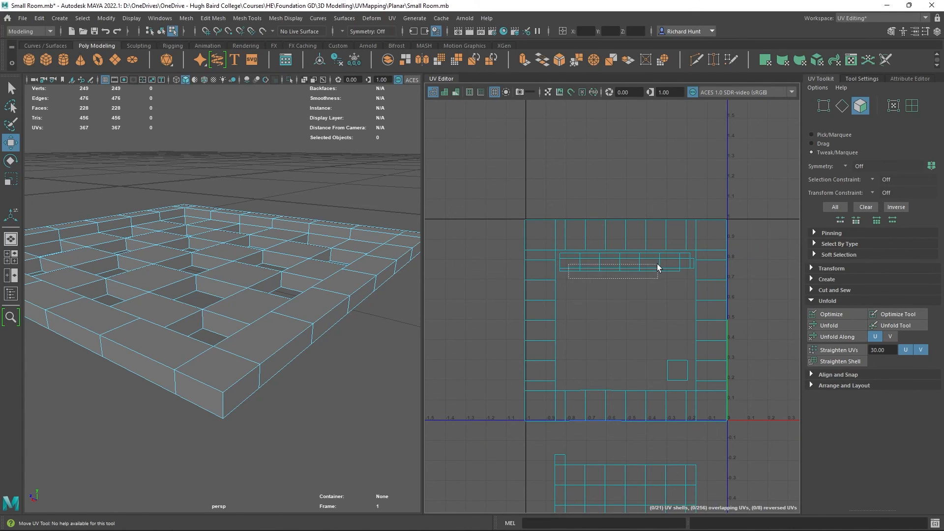
left_click_drag(658, 266, 692, 255)
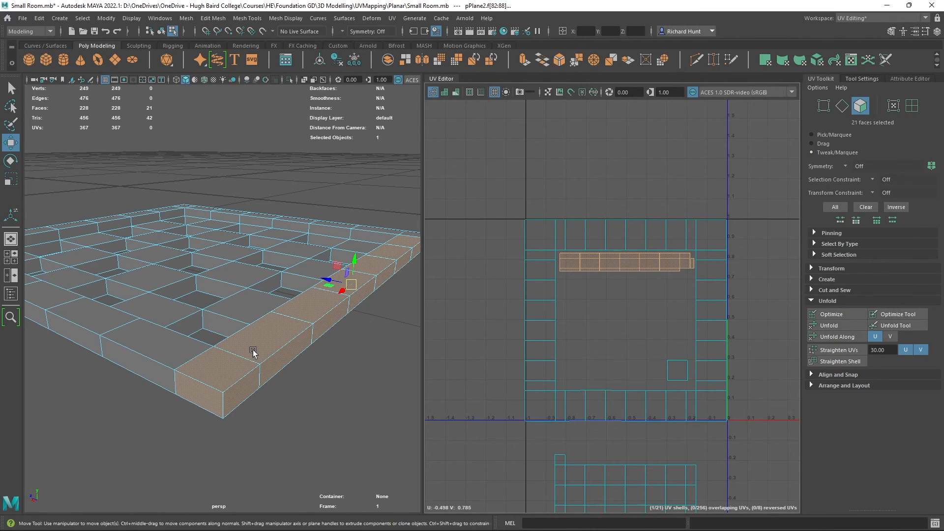
key("h")
right_click_drag(295, 360, 259, 370, "alt")
left_click_drag(246, 254, 445, 278, "alt")
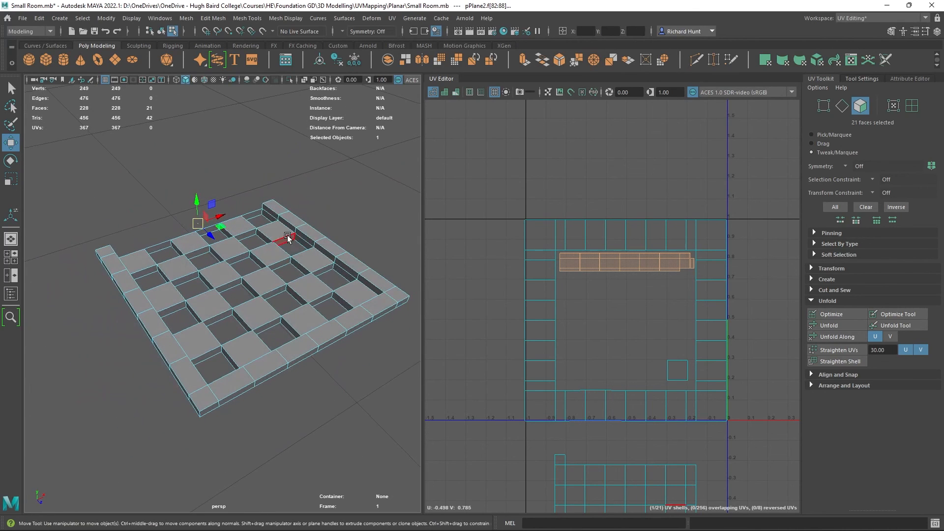
- Select the inner side, top, outer side and end faces of the rim strip on the opposite edge of the grate
left_click(270, 212)
left_click(372, 288, "shift")
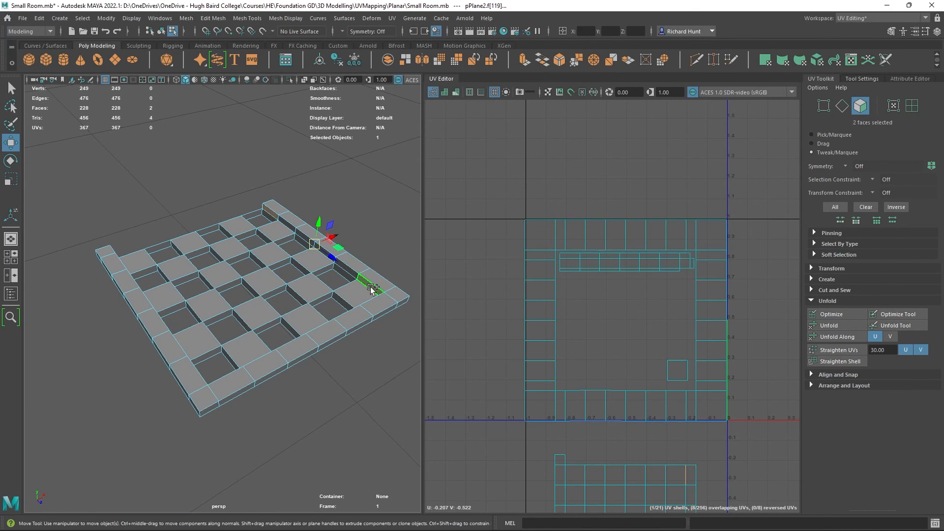
left_click(272, 213)
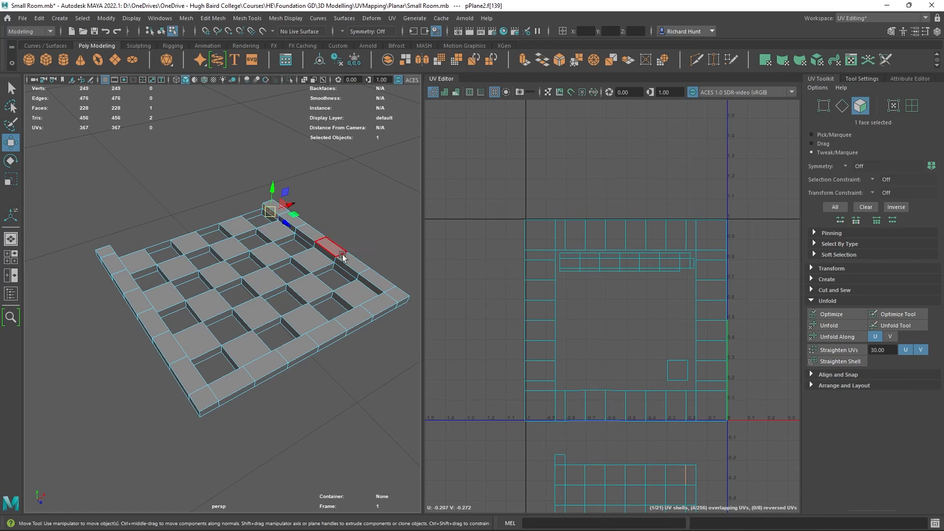
double_click(398, 293, "shift")
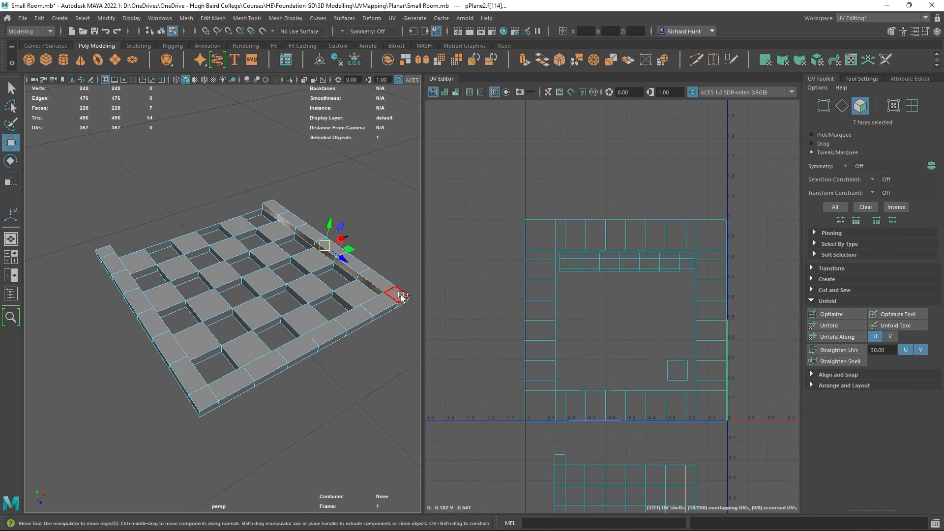
double_click(273, 209, "shift")
left_click_drag(274, 209, 206, 191, "alt")
left_click(231, 375, "shift")
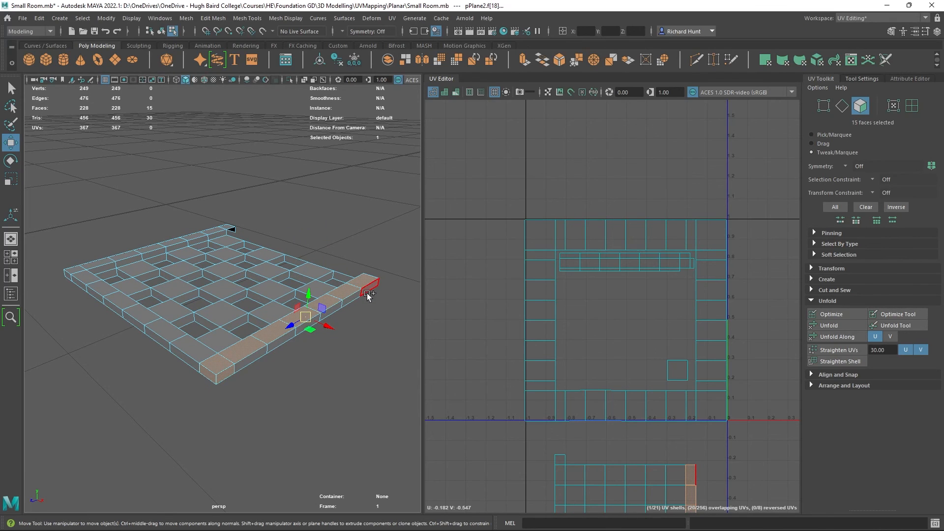
double_click(368, 295, "shift")
left_click_drag(231, 322, 338, 320, "alt")
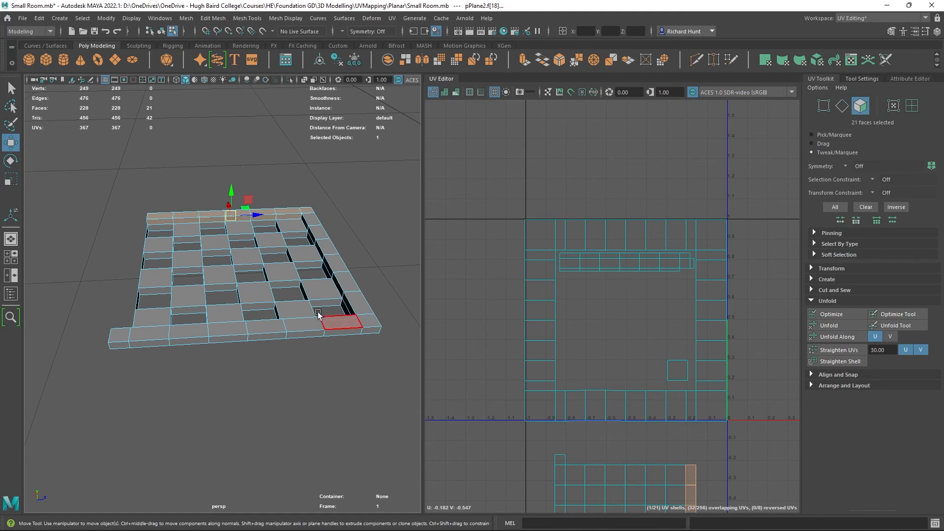
- Examine individual lattice squares on the grate and their places in the UV layout, and inspect the placed rim strip shell
left_click_drag(160, 254, 199, 238, "alt")
left_click(183, 225)
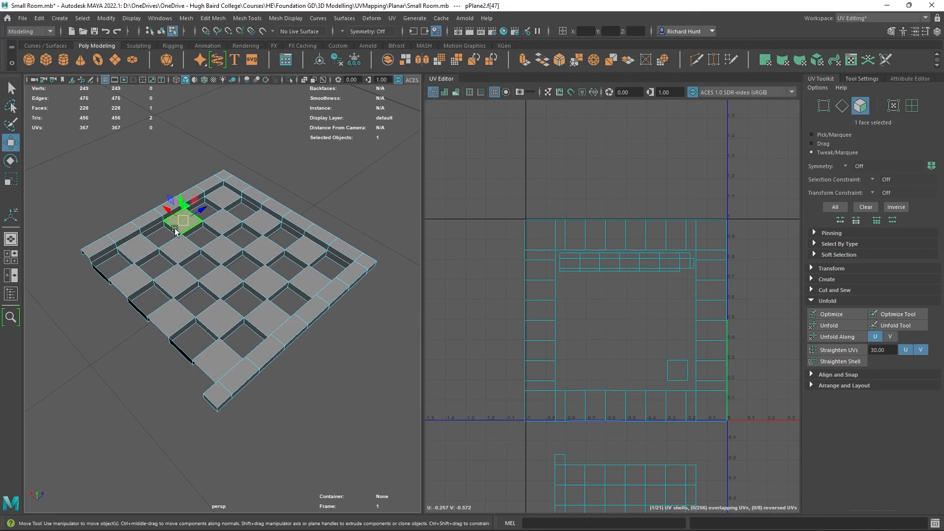
left_click(170, 258)
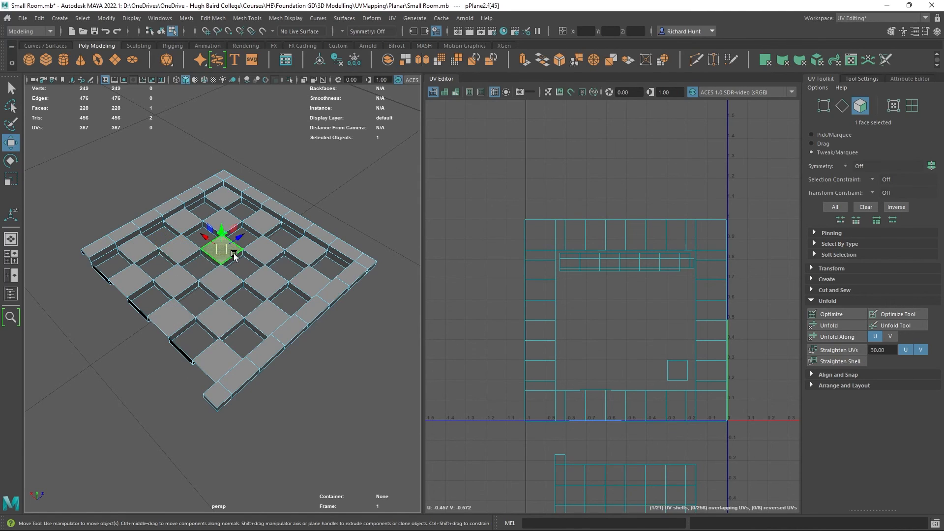
left_click(182, 229)
left_click(130, 279)
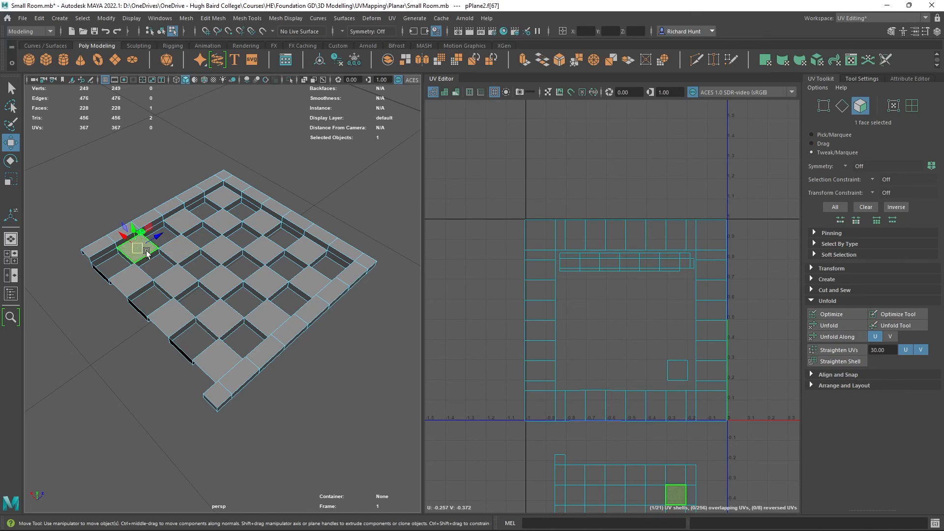
left_click(175, 281)
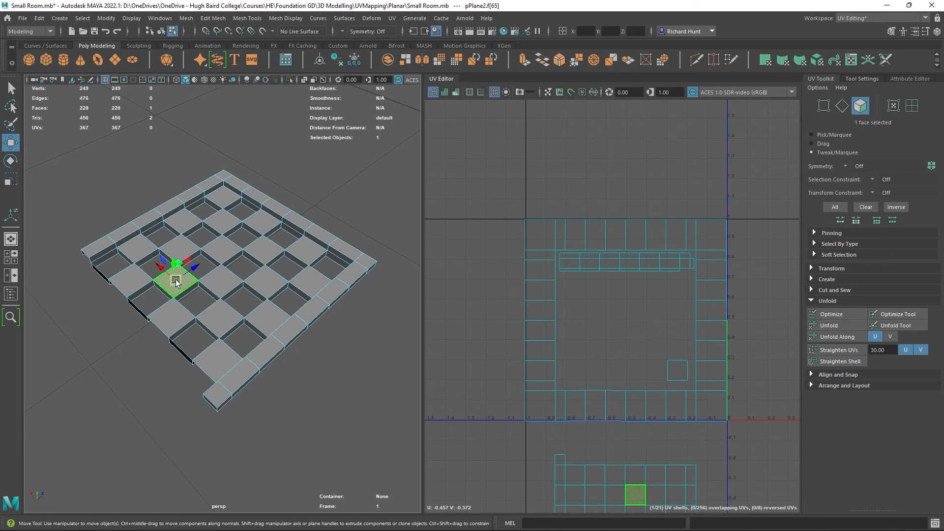
left_click(684, 382)
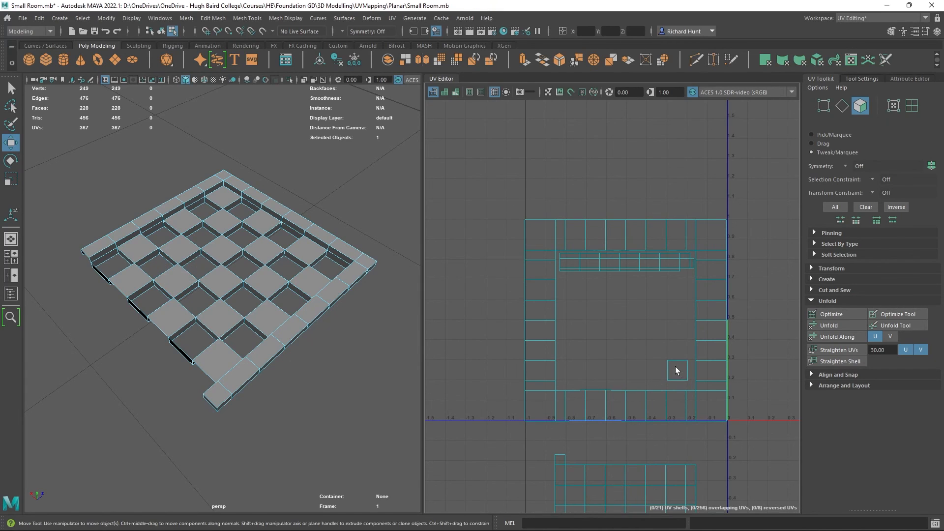
scroll(649, 264, "up", 4)
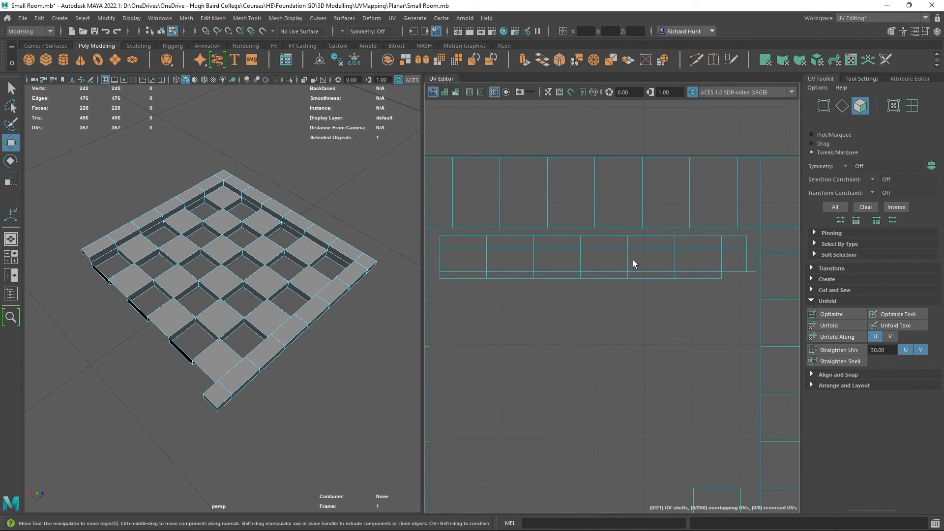
scroll(643, 299, "down", 4)
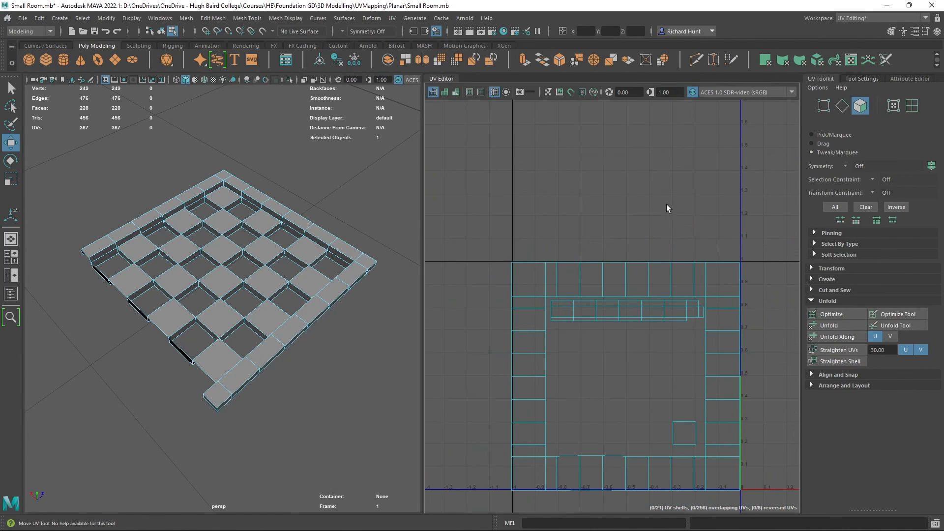